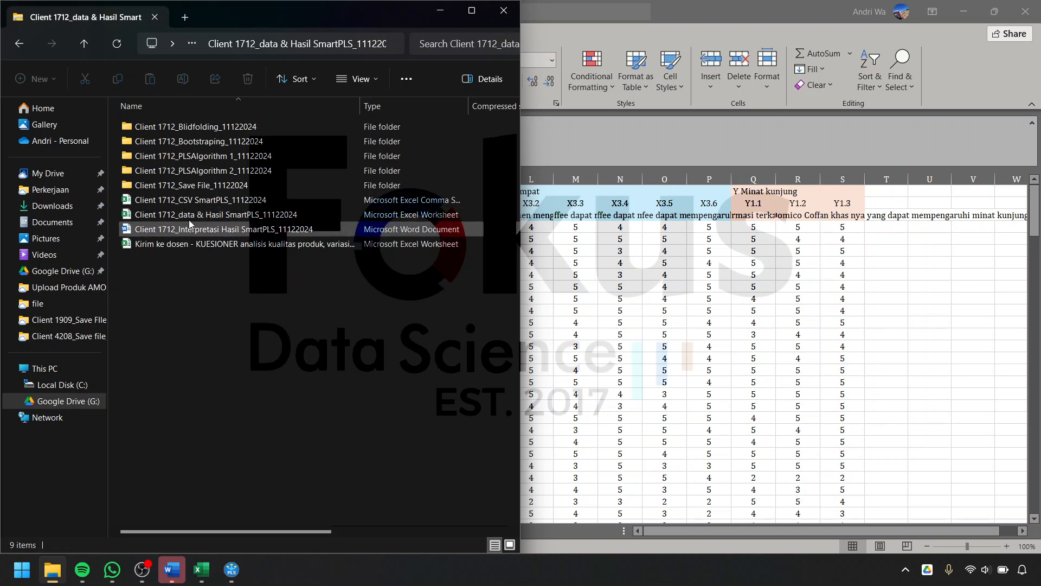
Open the Client 1712_data & Hasil SmartPLS_11122024 workbook and examine the variable columns on its Data sheet
left_click(221, 220)
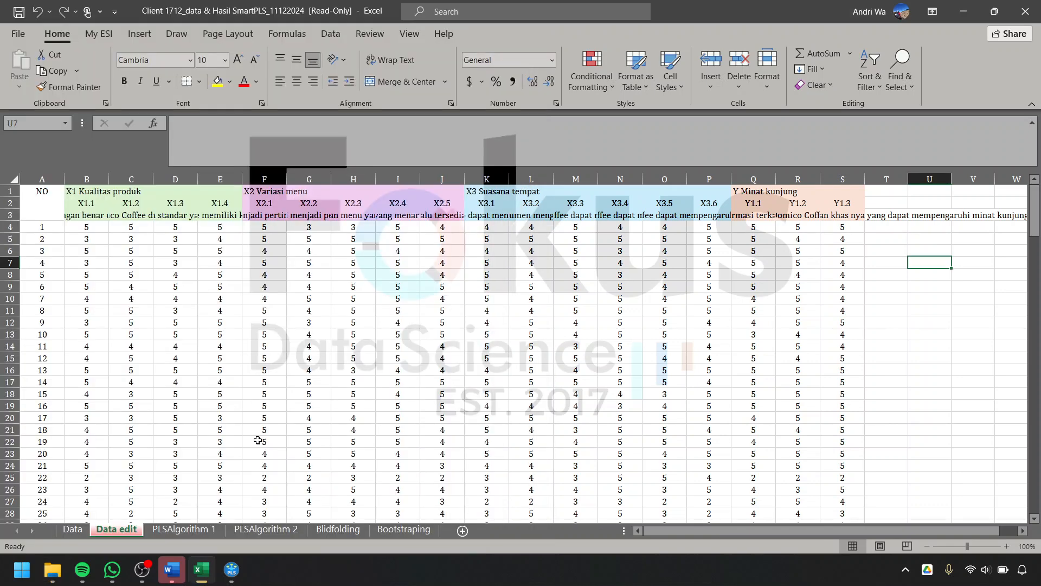
left_click(72, 529)
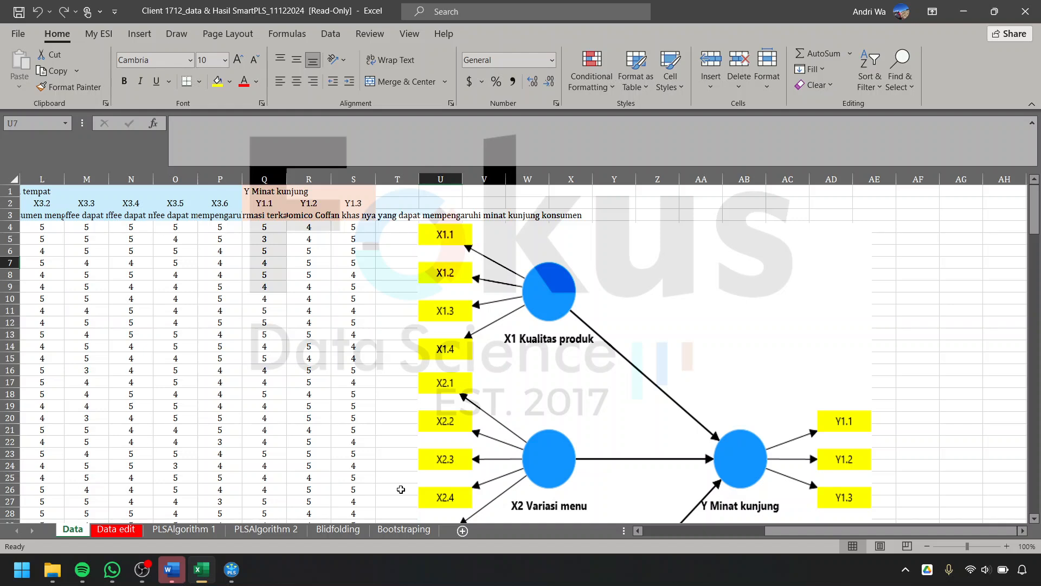
scroll(450, 374, "left", 5)
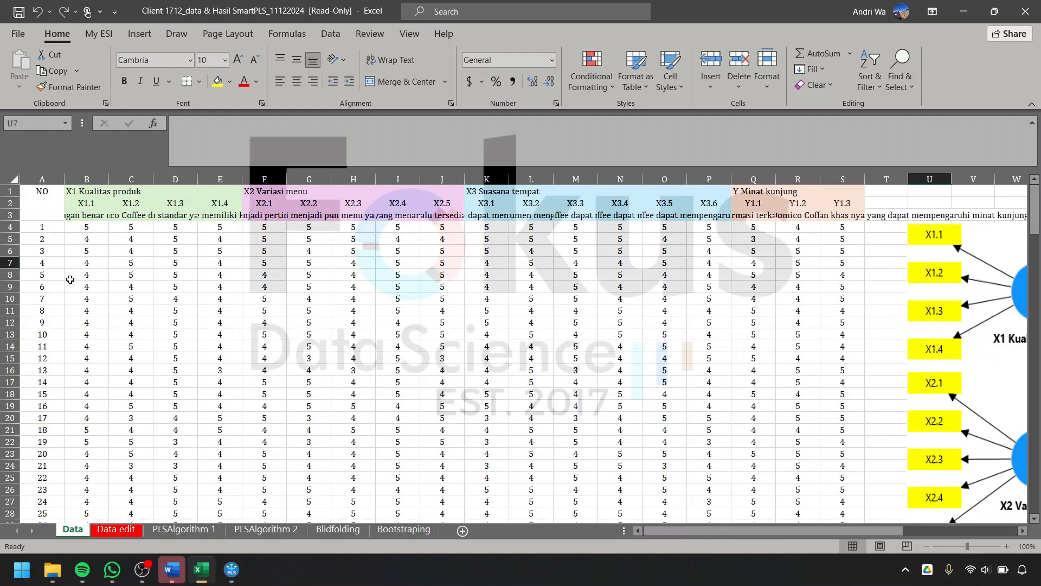
left_click_drag(37, 177, 798, 178)
left_click(1007, 546)
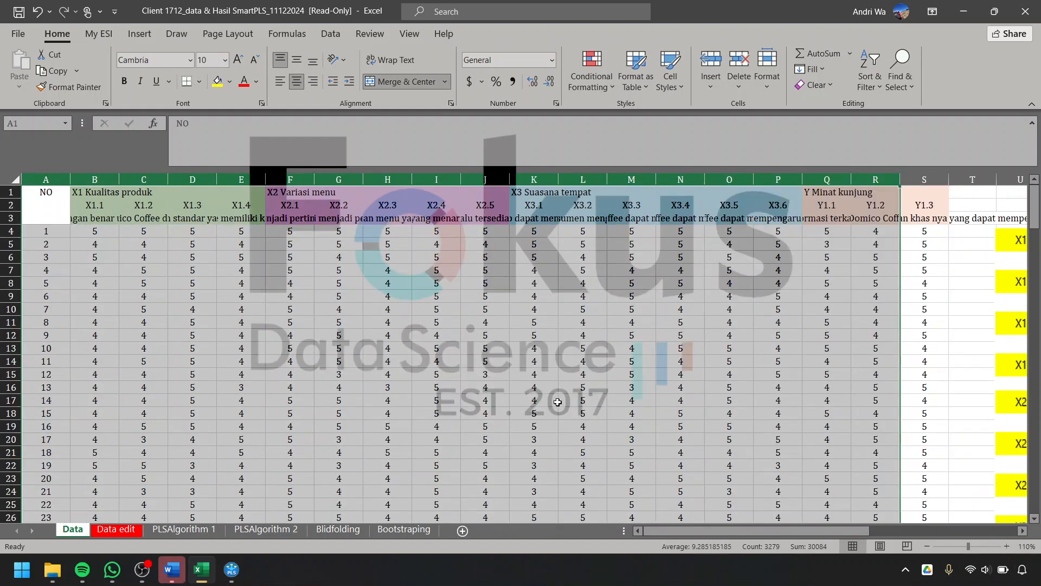
left_click(395, 347)
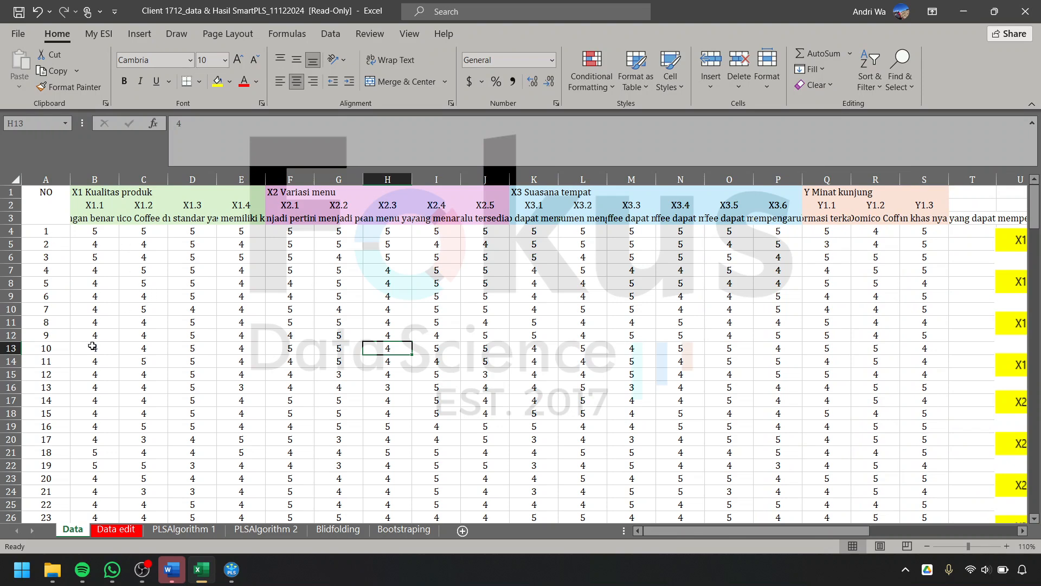
Examine the X1.1 to Y1.3 response columns on the Data edit sheet
left_click(115, 529)
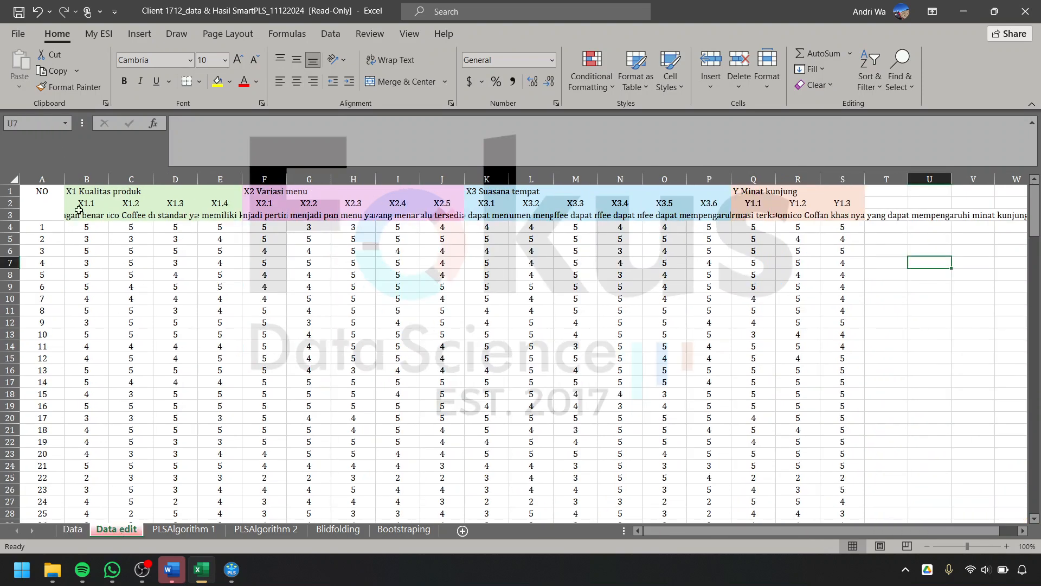
left_click_drag(33, 179, 796, 222)
left_click(449, 348)
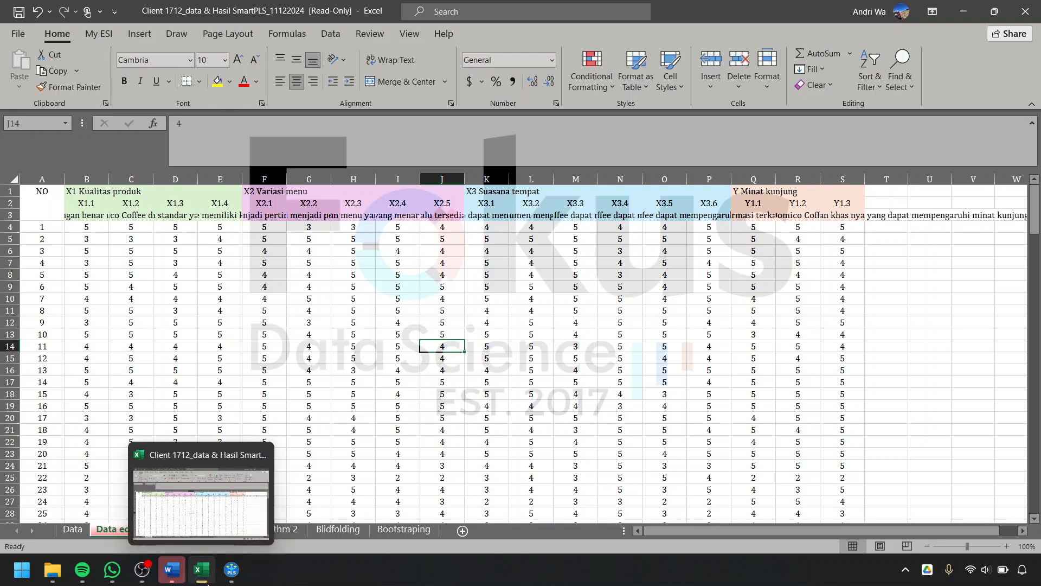
Try to open the "Kirim ke dosen - KUESIONER" workbook from the client folder, dismiss the error and return to the Data edit sheet
left_click(50, 575)
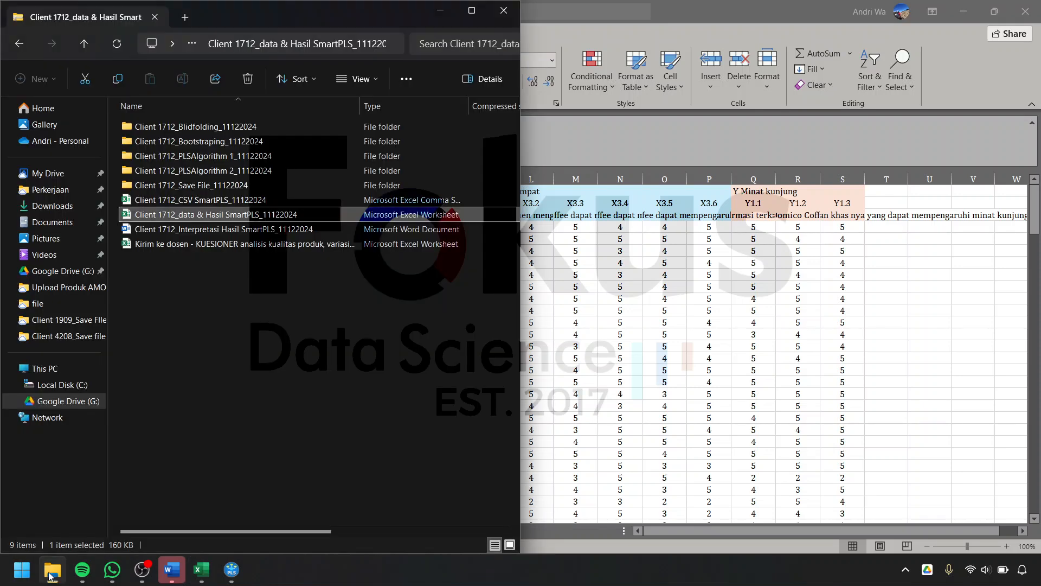
left_click(210, 243)
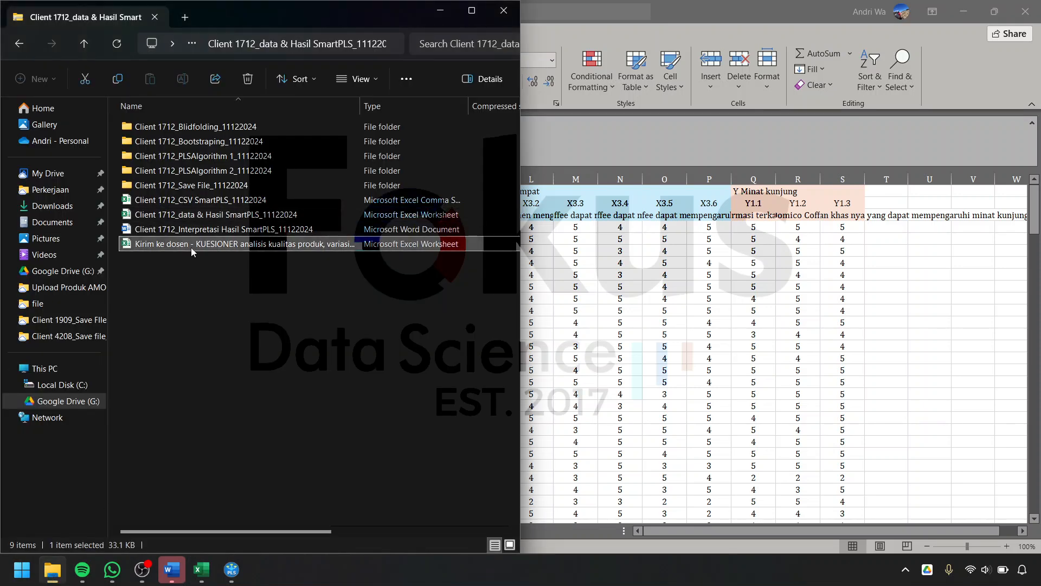
left_click_drag(522, 250, 637, 250)
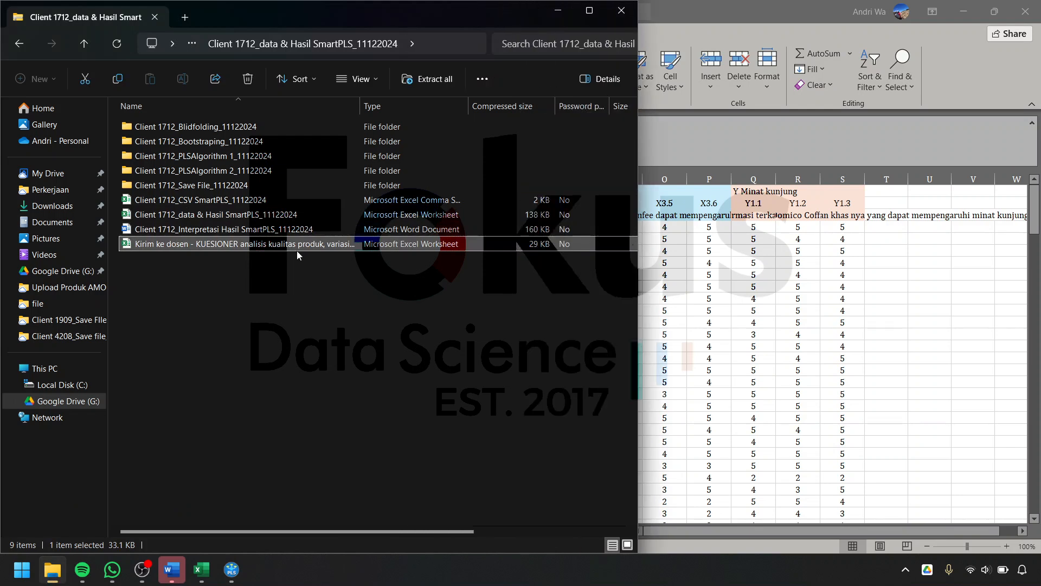
double_click(185, 246)
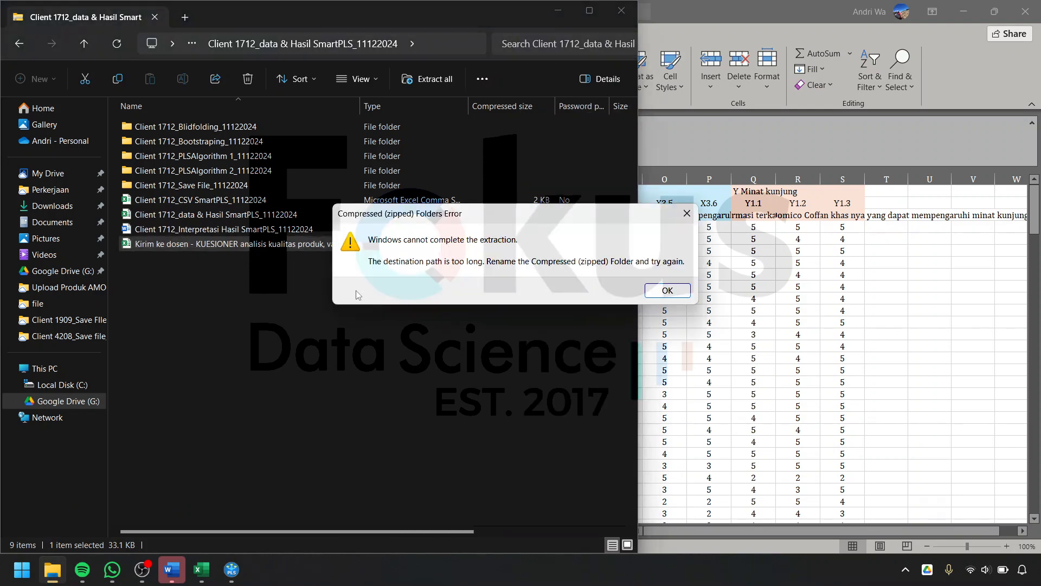
left_click(687, 214)
left_click(233, 300)
double_click(508, 219)
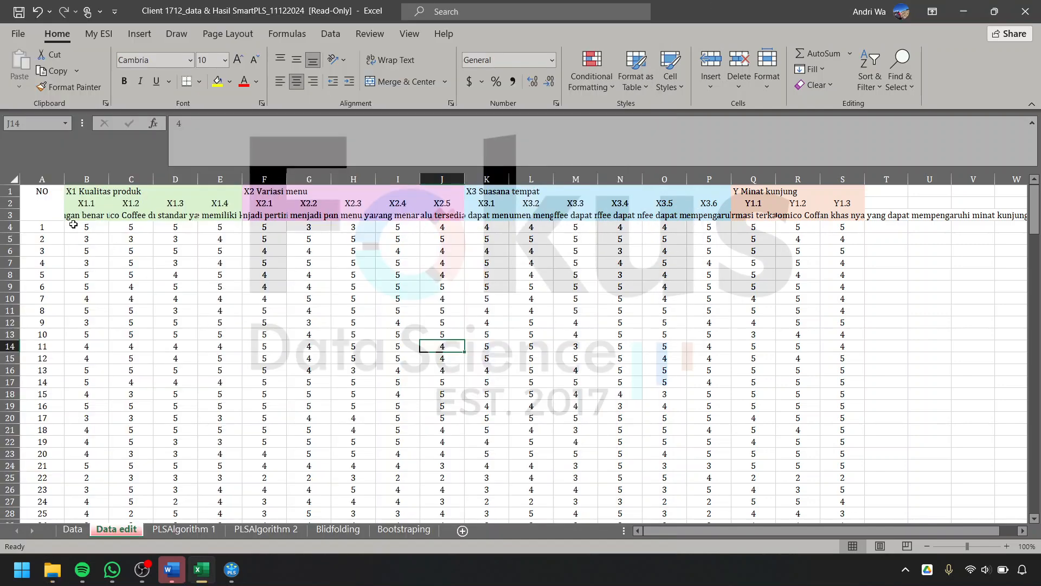
Copy the Data edit block from the X1.1 to Y1.3 header row down through the last respondent, leaving out the NO column
left_click(665, 334)
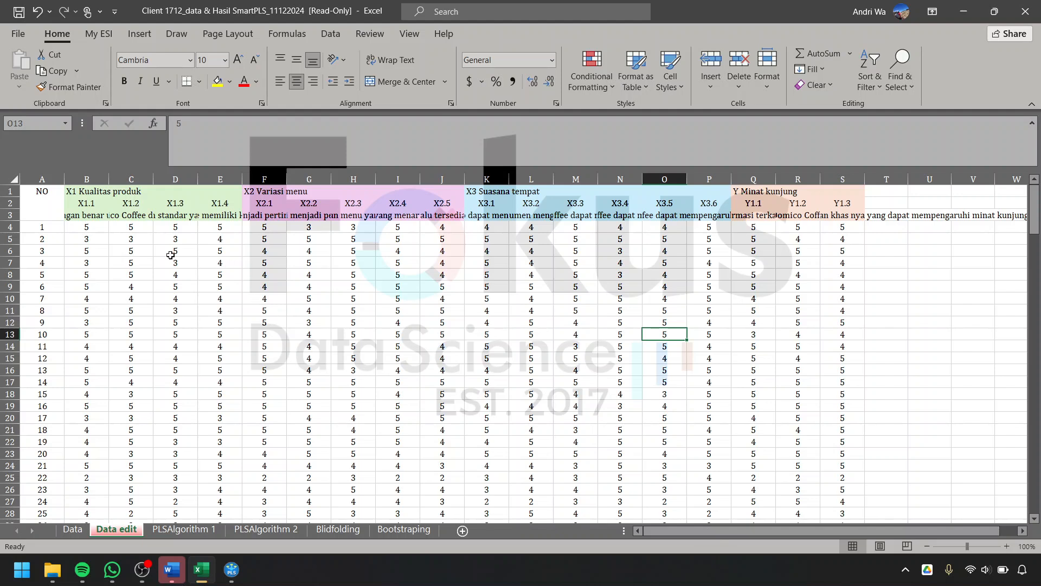
left_click(202, 263)
left_click(98, 201)
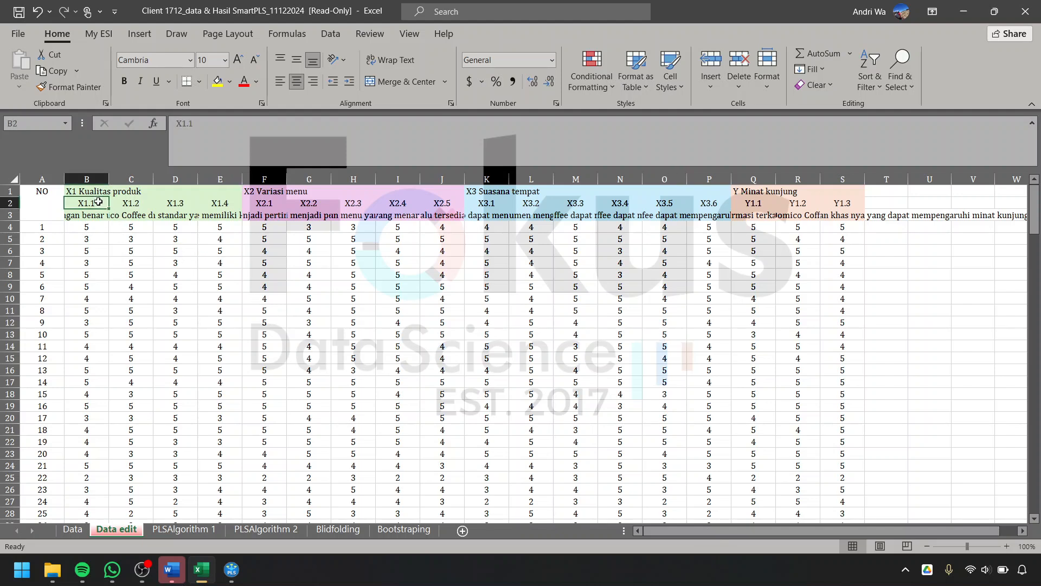
left_click(851, 203, "shift")
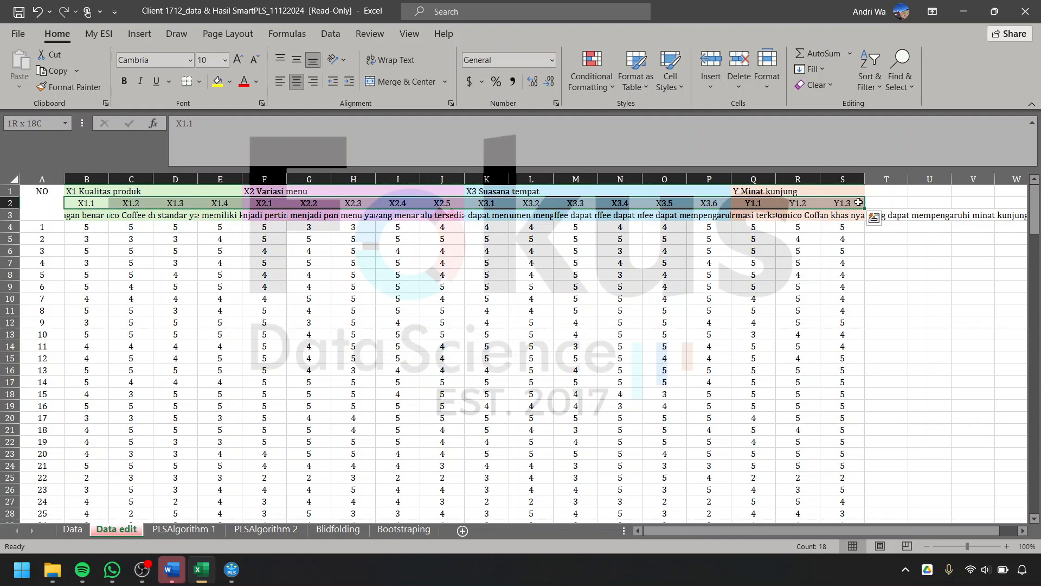
key("ctrl+shift+Down")
right_click(591, 299)
left_click(625, 218)
key("ctrl+Home")
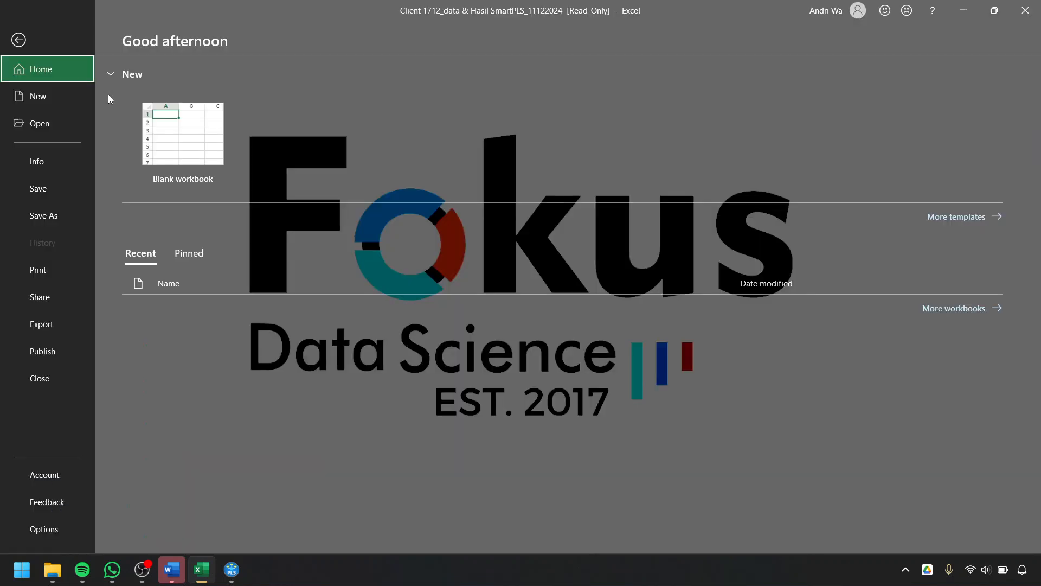
Create a blank workbook and paste the copied data as values starting in cell A1
left_click(22, 34)
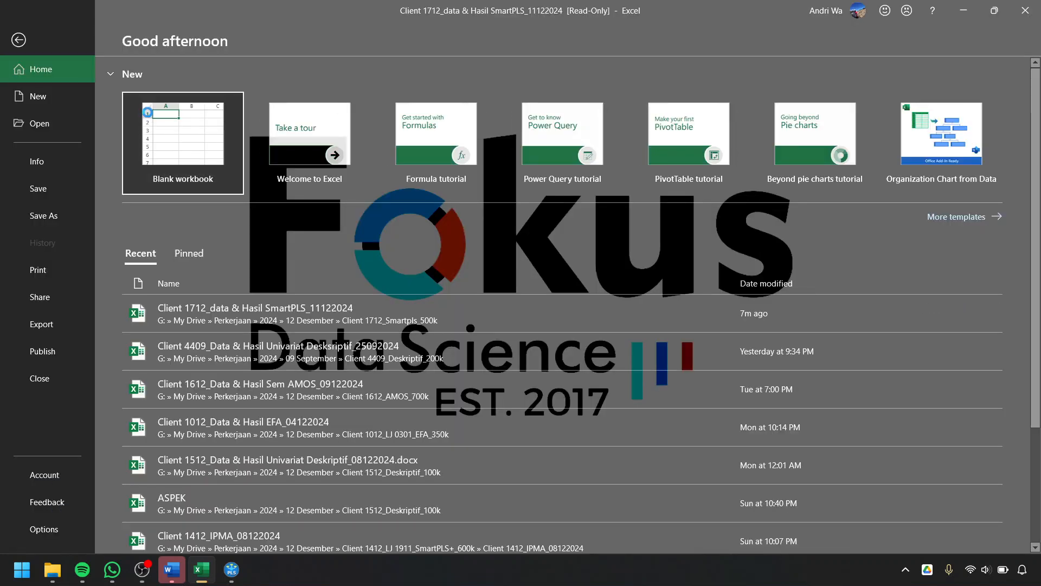
left_click(147, 112)
right_click(42, 190)
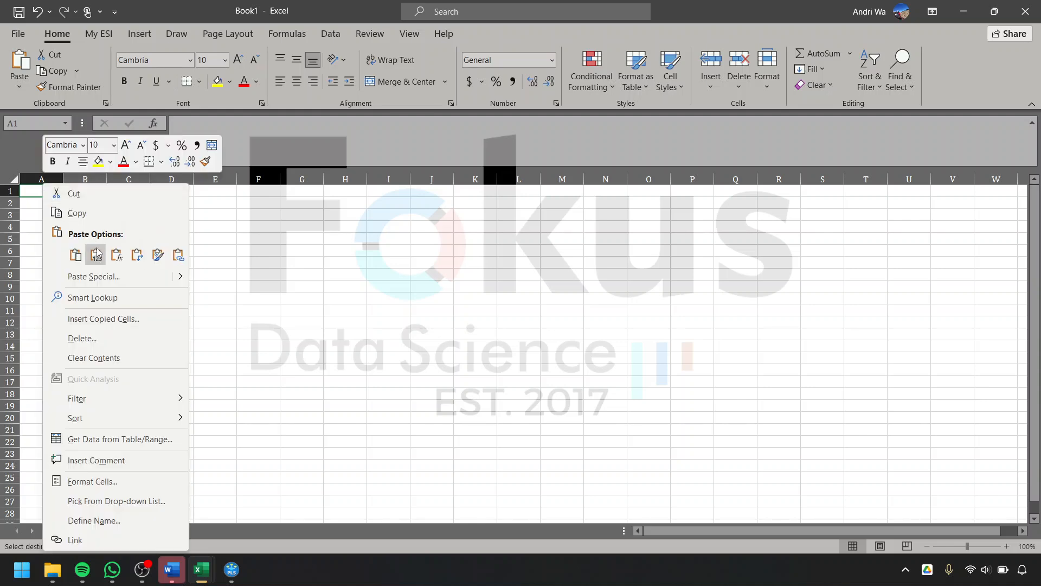
left_click(97, 253)
Delete row 2 with the question texts and check the remaining columns A through R
left_click(29, 204)
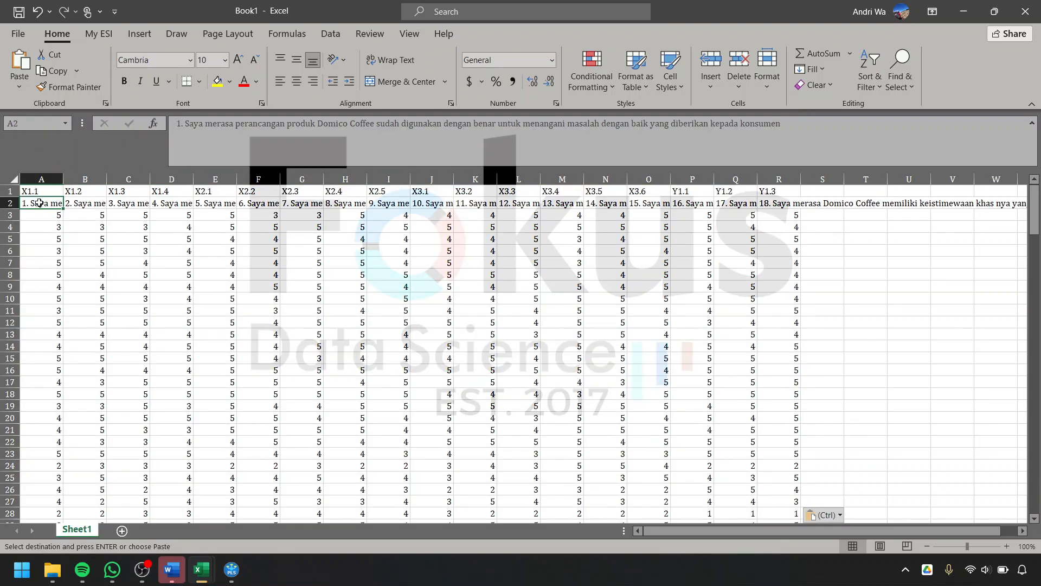
left_click(9, 203)
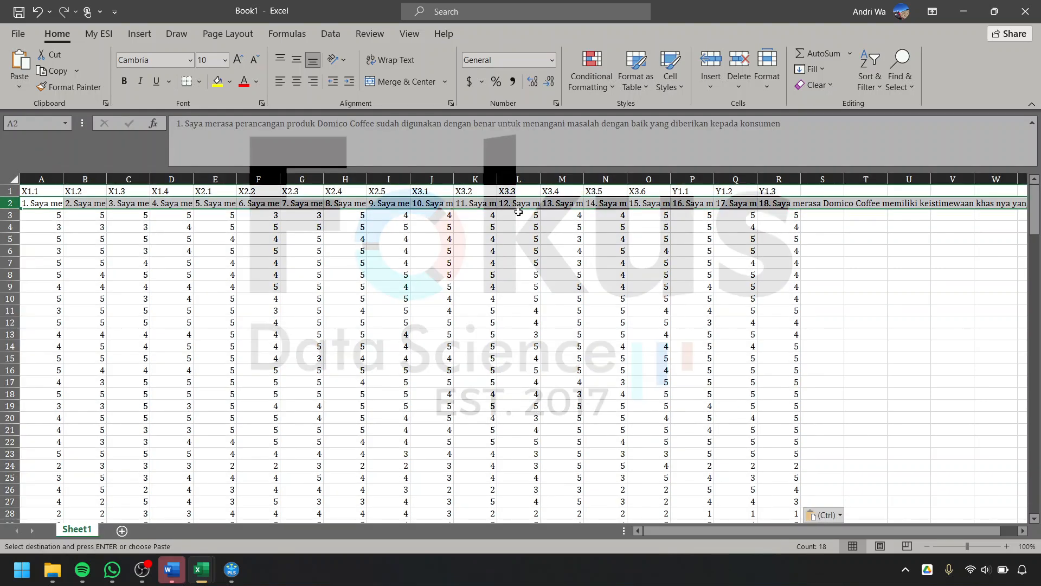
left_click(740, 60)
left_click(49, 183)
left_click_drag(49, 182, 779, 181)
left_click(692, 251)
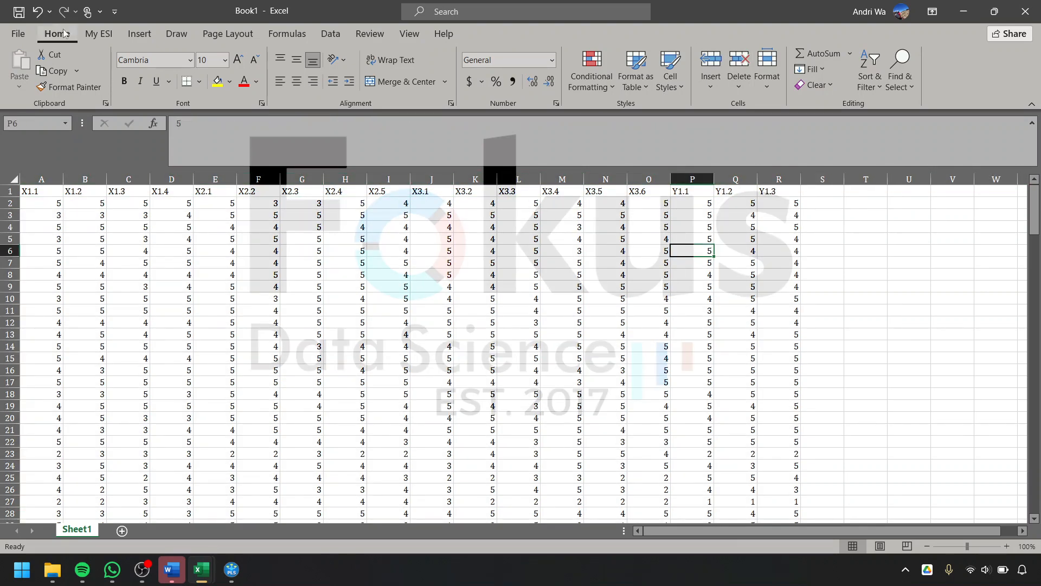
Prepare to save the workbook as "Contoh CSV" in CSV UTF-8 (Comma delimited) format in the Client 1712_Smartpls_500k folder
left_click(24, 34)
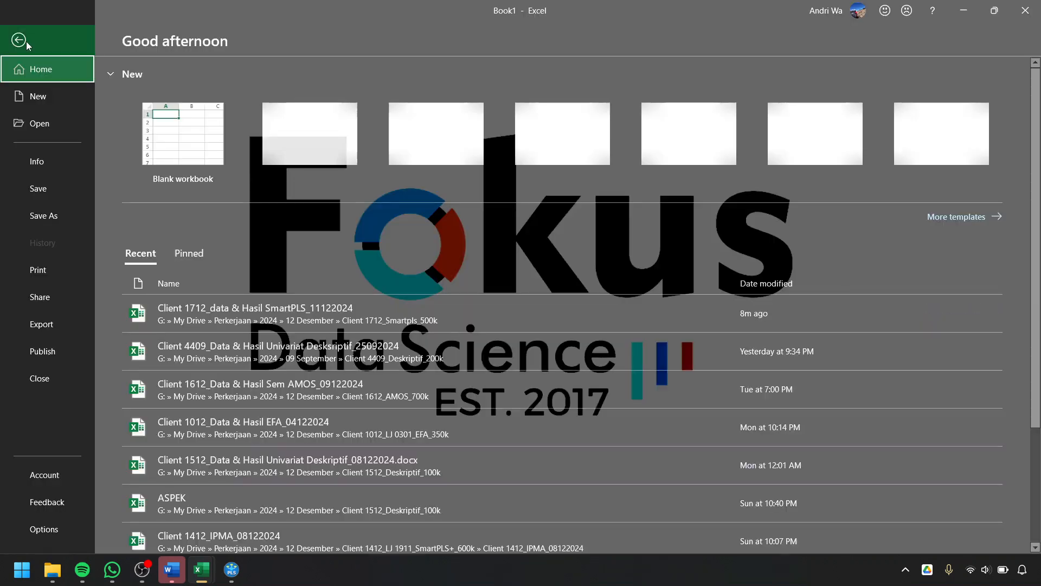
left_click(54, 217)
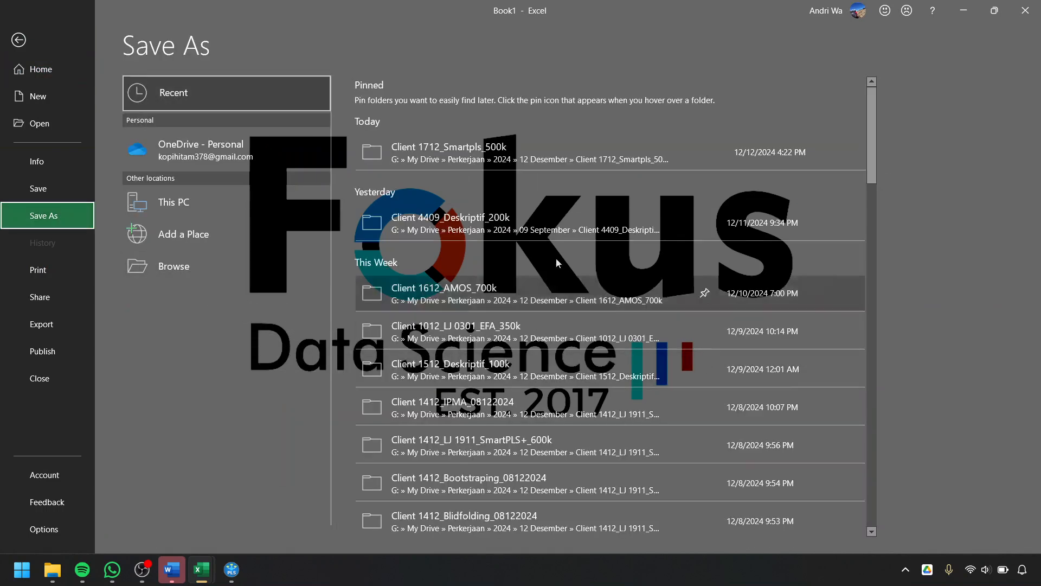
left_click(547, 162)
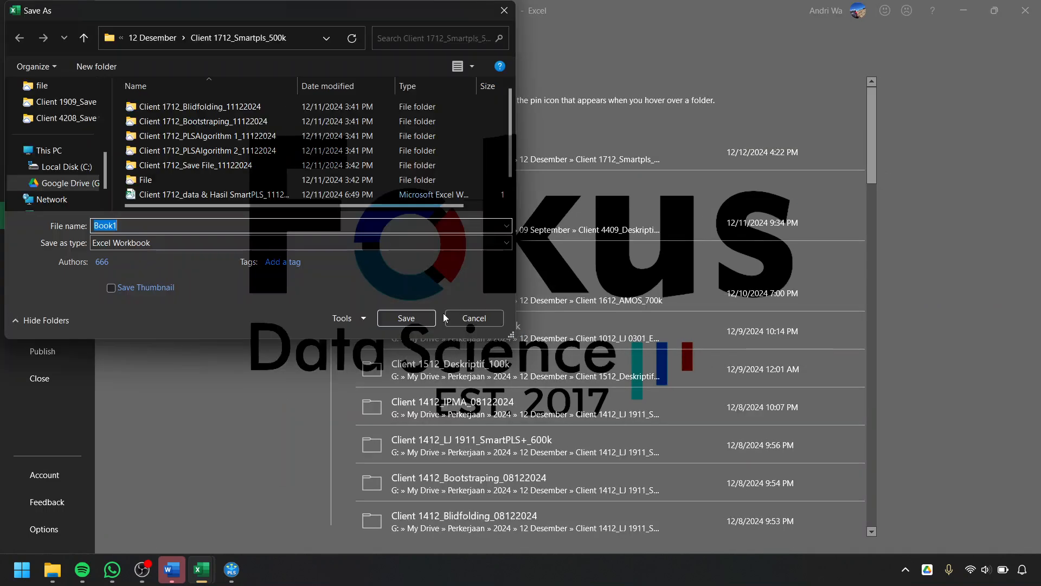
type("Contoh CSV")
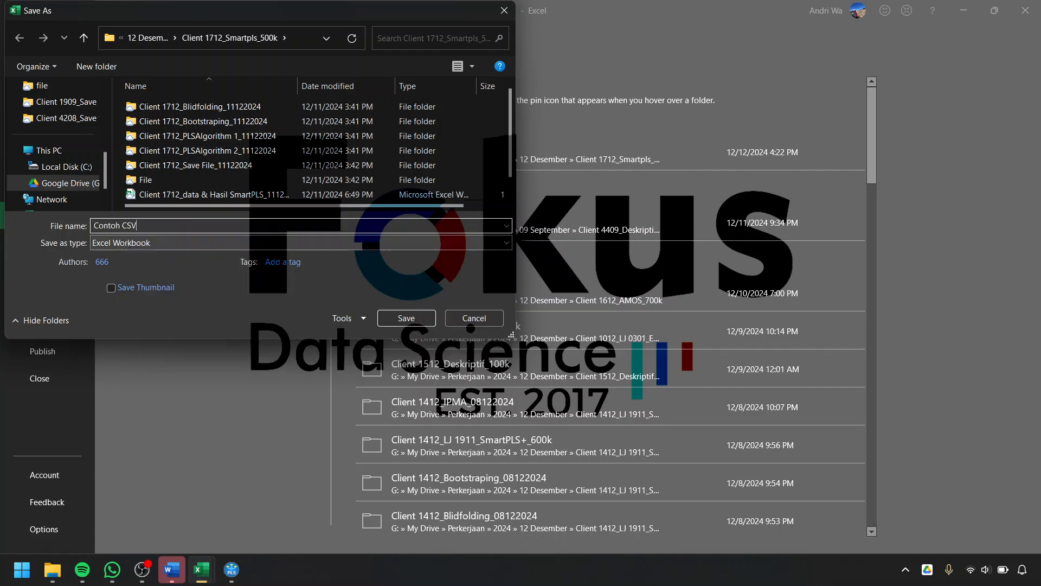
left_click(99, 247)
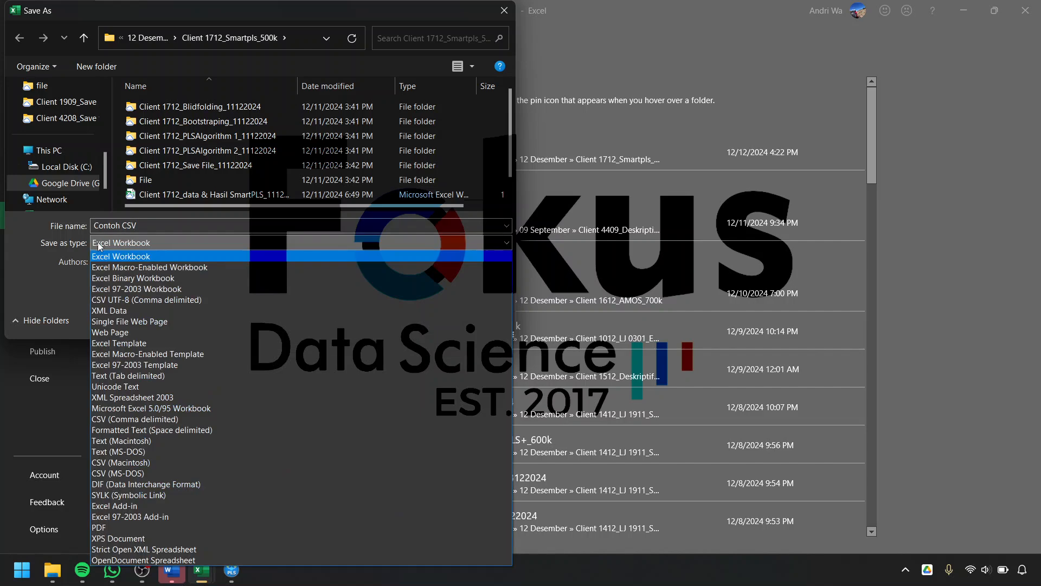
left_click(124, 301)
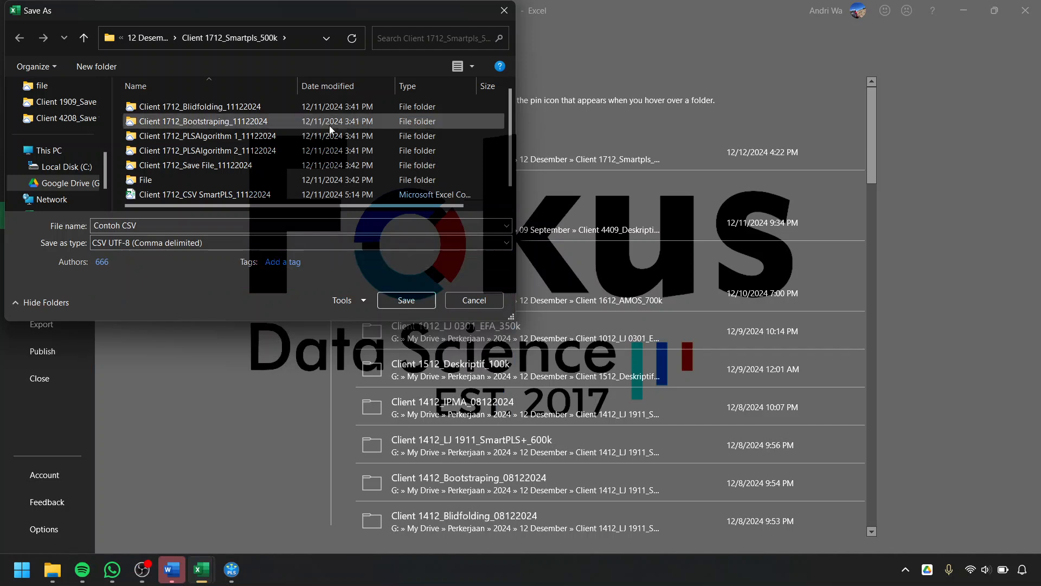
scroll(330, 160, "down", 1)
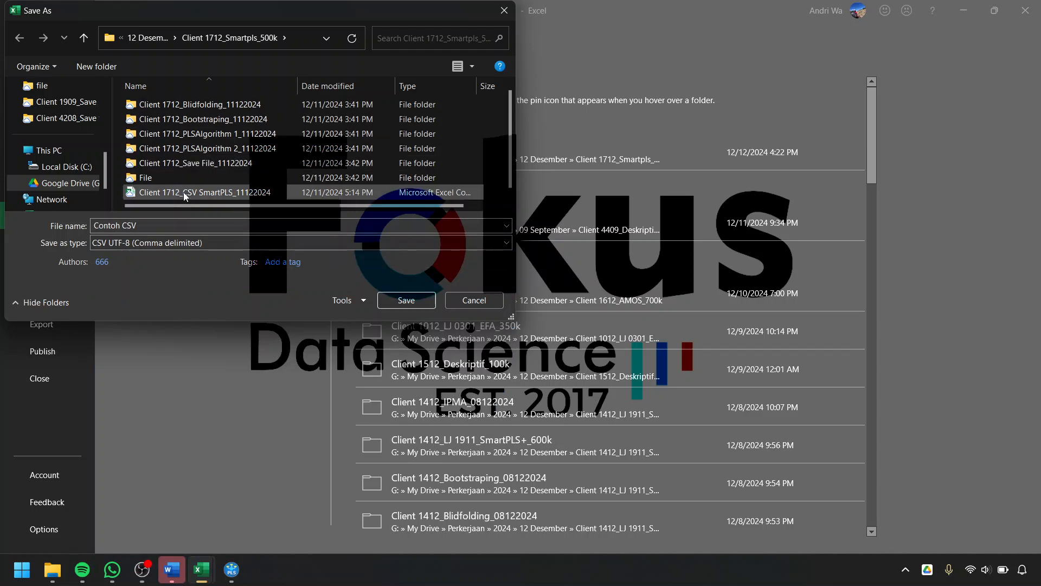
Cancel the save, close the new workbook without saving, and return to the Data edit sheet
left_click(470, 300)
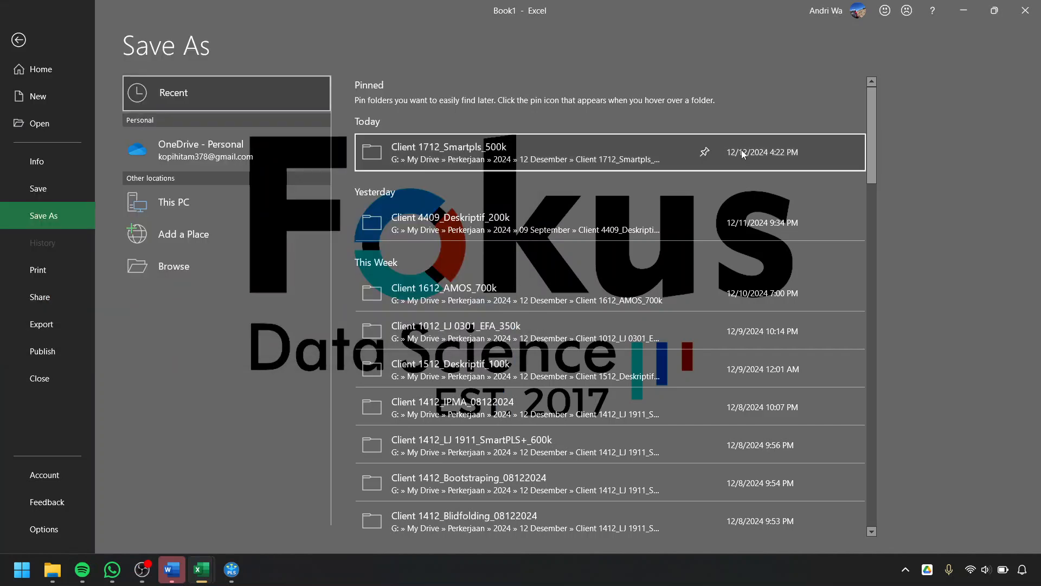
left_click(1026, 11)
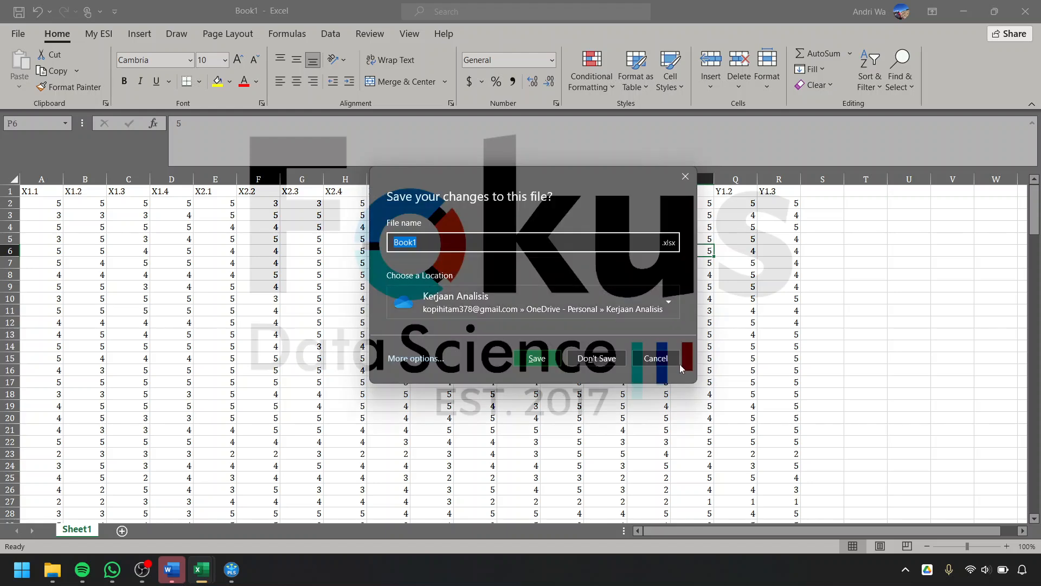
left_click(609, 359)
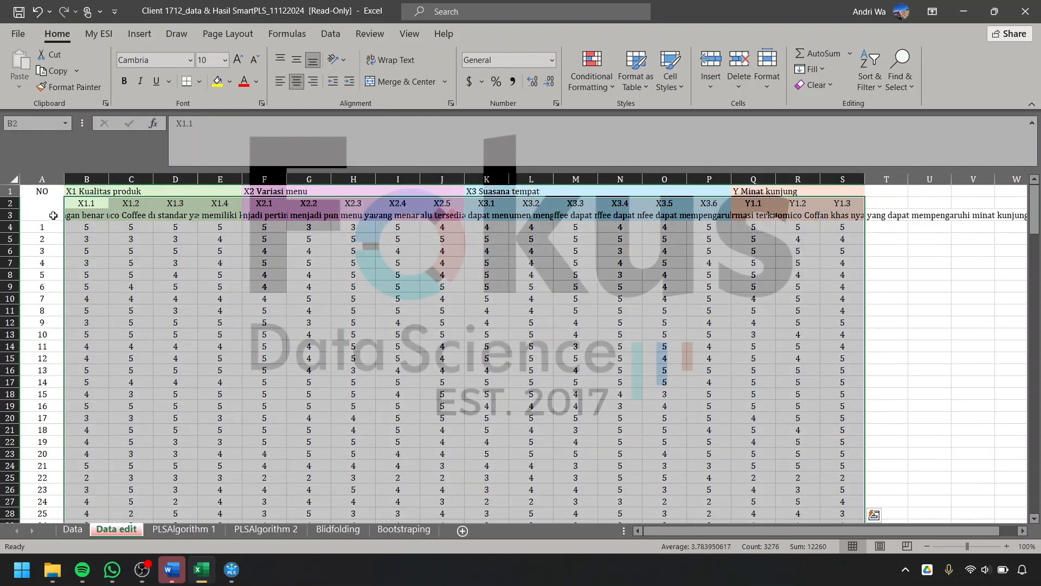
left_click(78, 227)
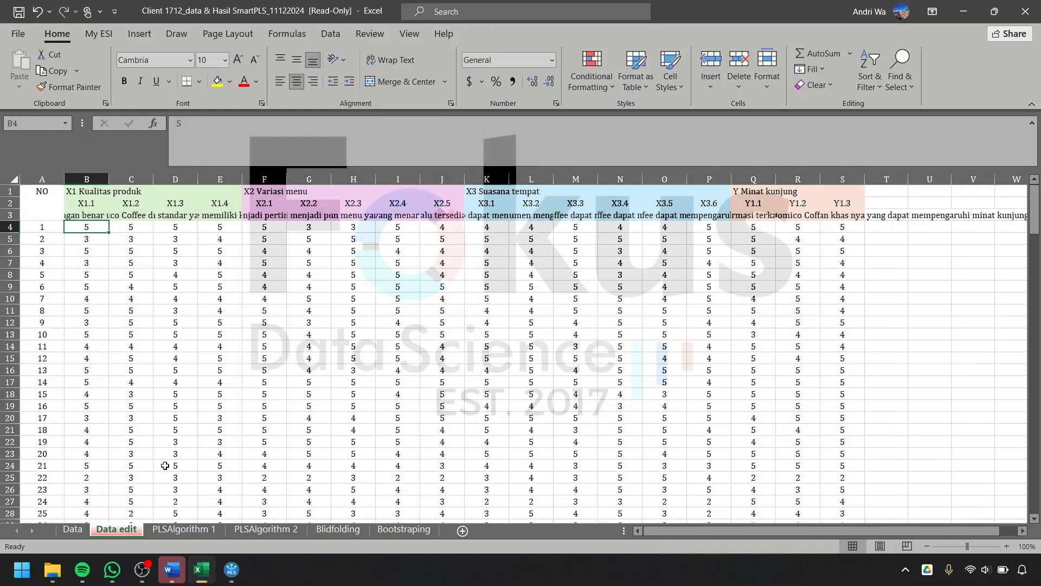
Switch to SmartPLS 4, maximise its window and create a new project named "Contoh"
left_click(236, 574)
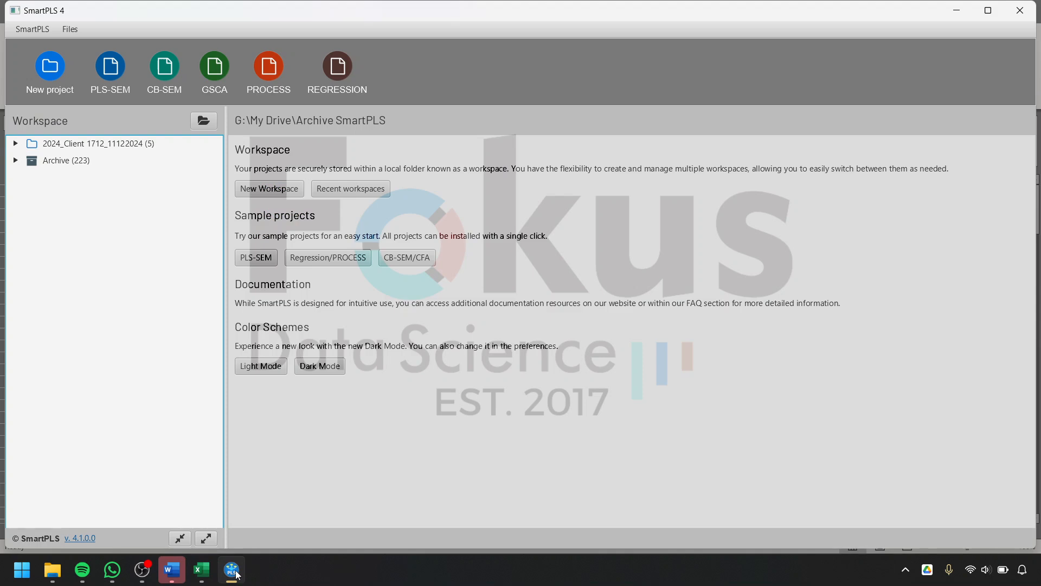
double_click(589, 5)
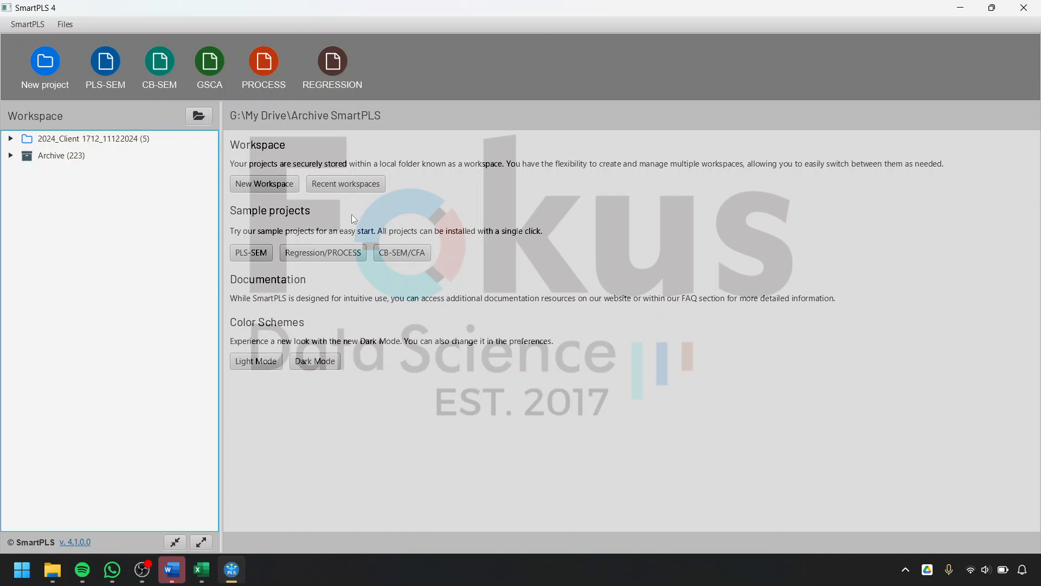
left_click(45, 64)
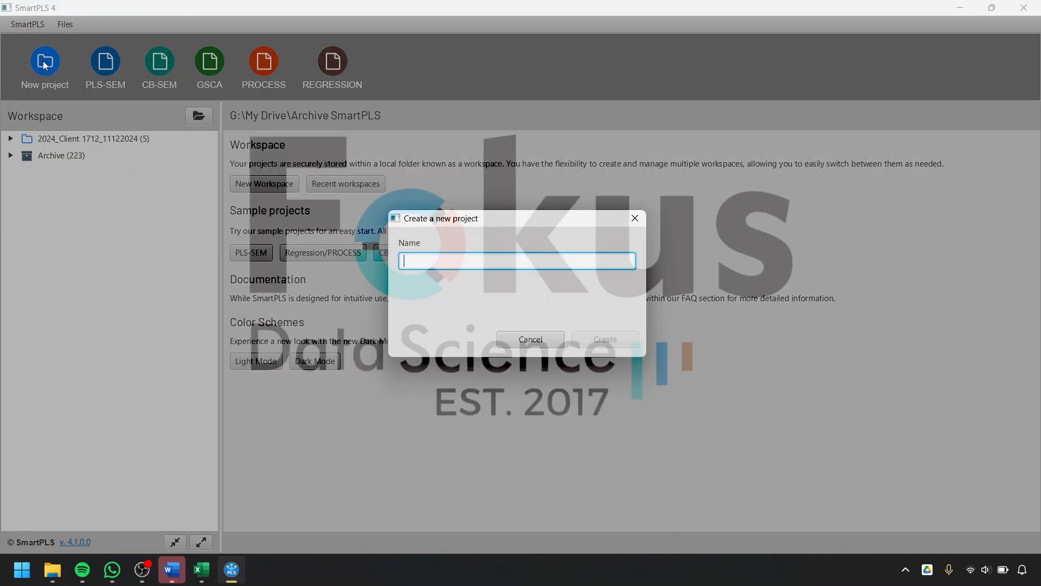
type("Contoh")
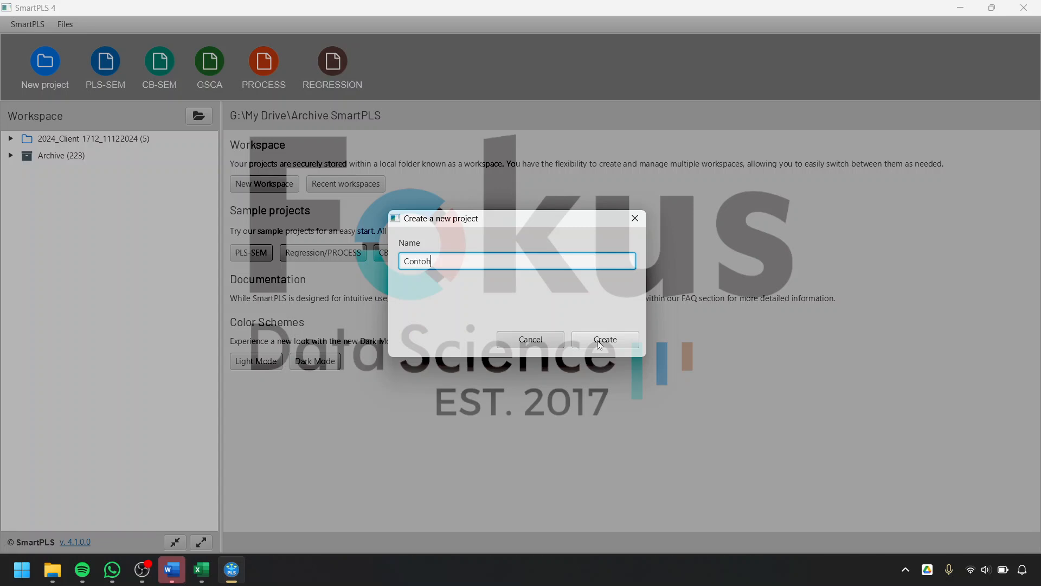
left_click(632, 339)
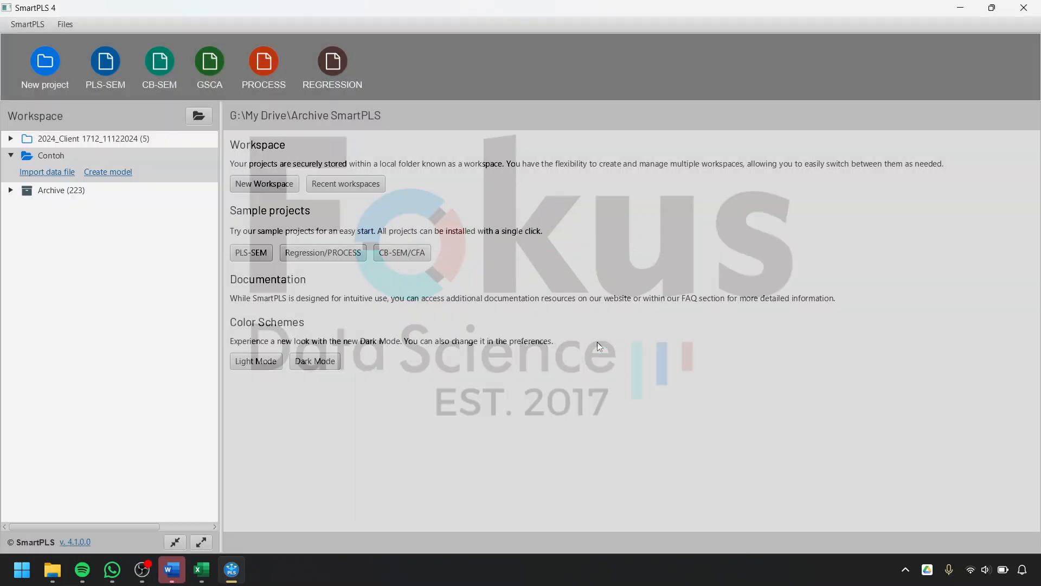
Import the data file "Client 1712_CSV SmartPLS_11122024" into the Contoh project with the default CSV settings, and return to the workspace
left_click(35, 176)
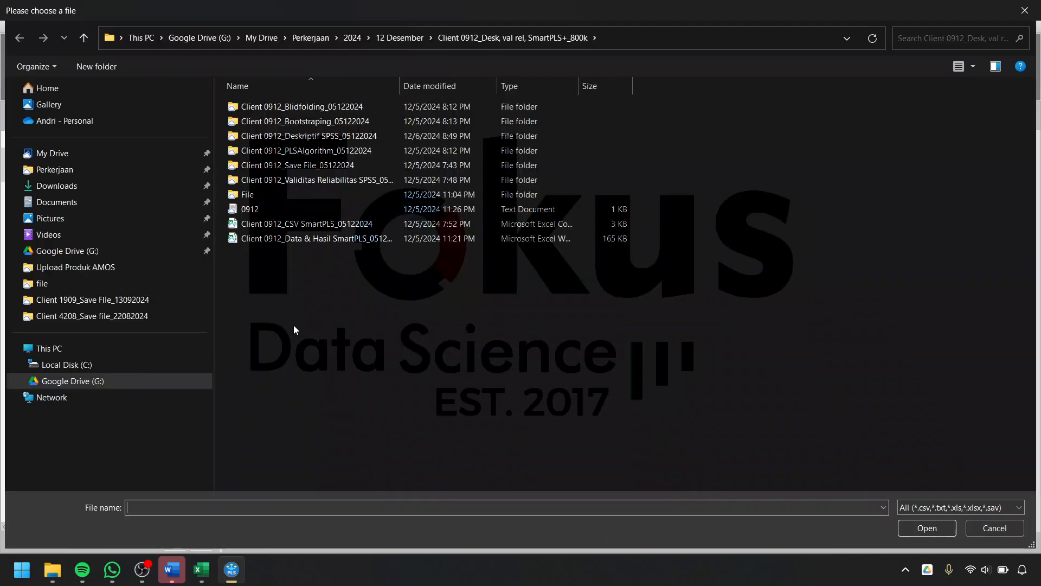
left_click(141, 569)
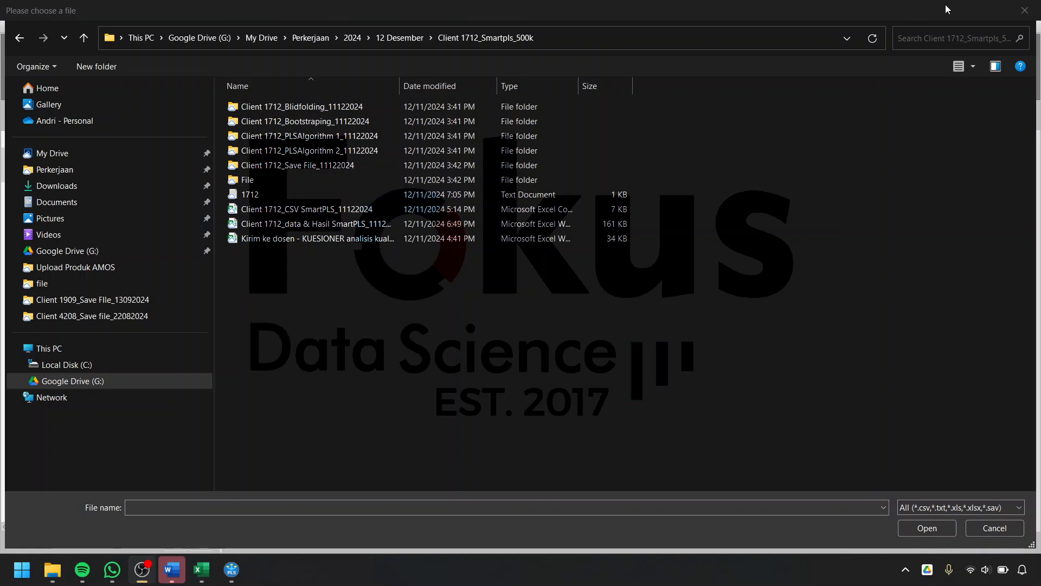
left_click(926, 15)
left_click(291, 211)
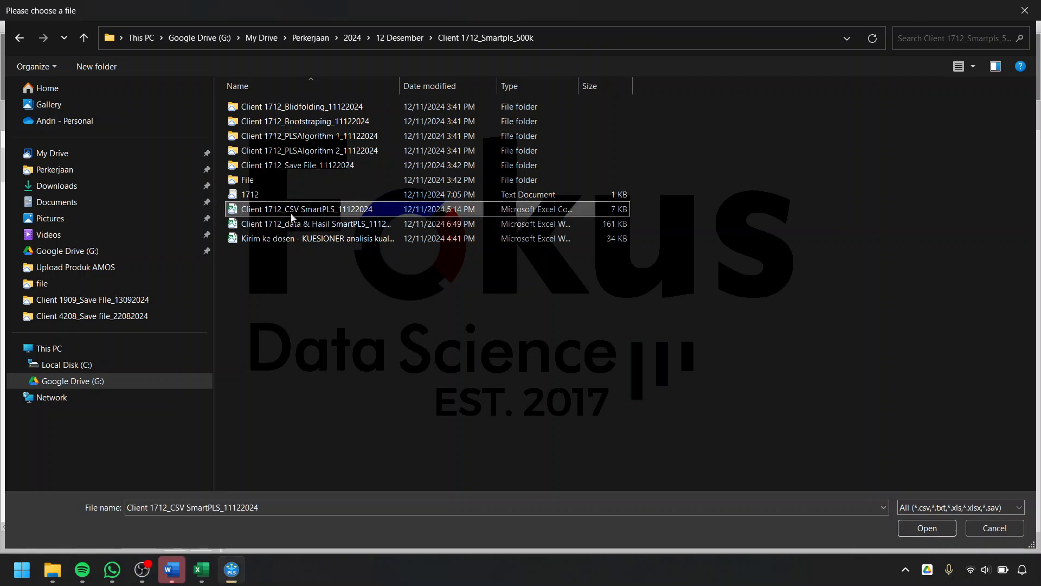
left_click(924, 526)
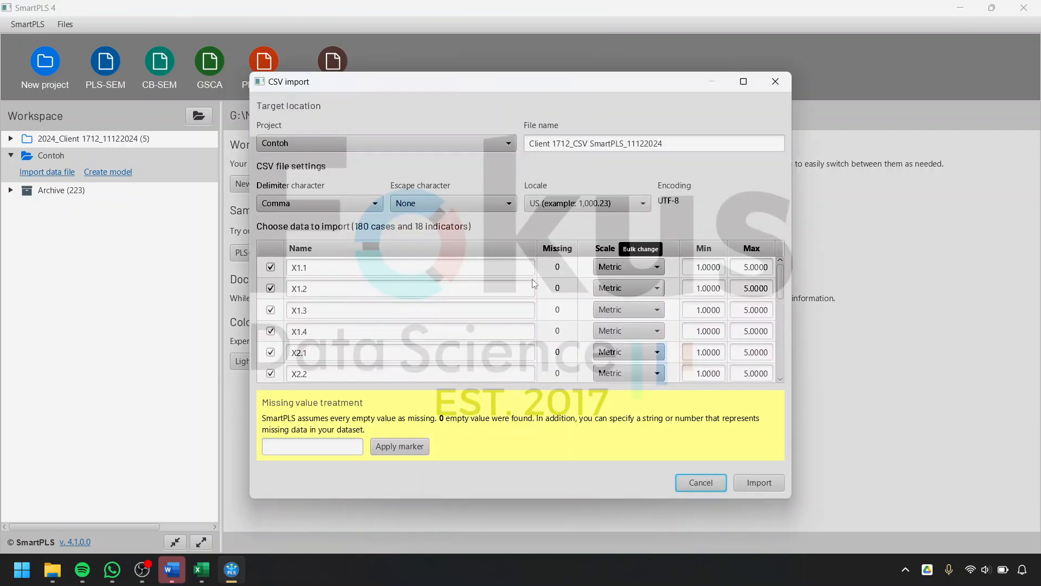
left_click(759, 483)
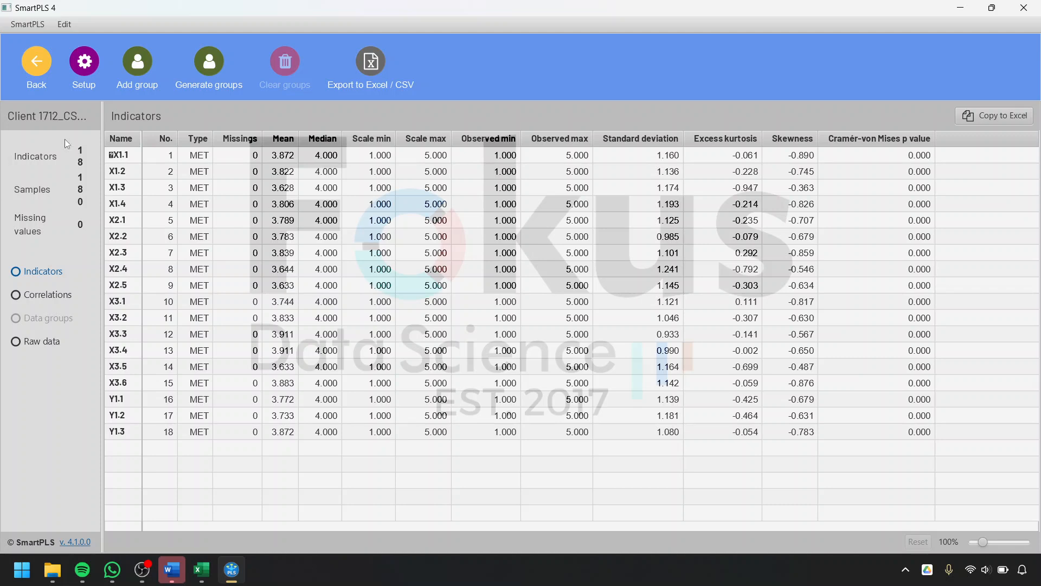
left_click(34, 73)
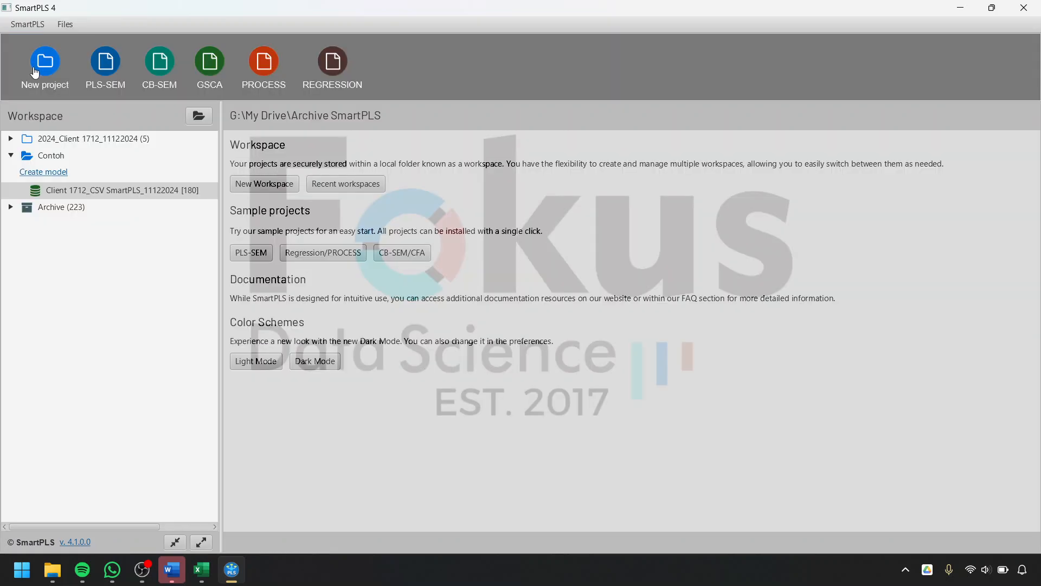
Create a PLS-SEM model named "Contoh 1" in the Contoh project
left_click(57, 174)
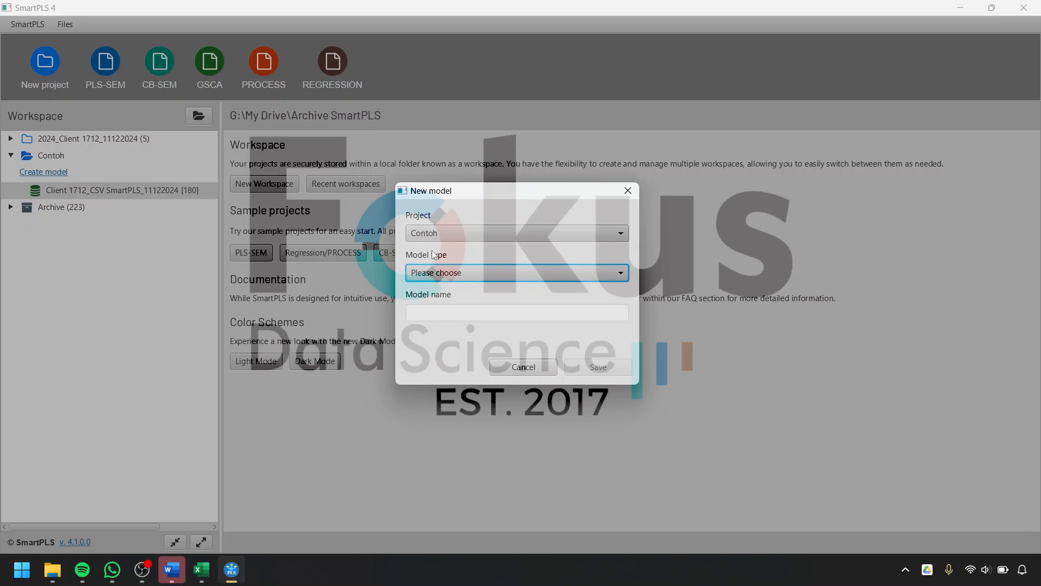
left_click(438, 276)
left_click(432, 288)
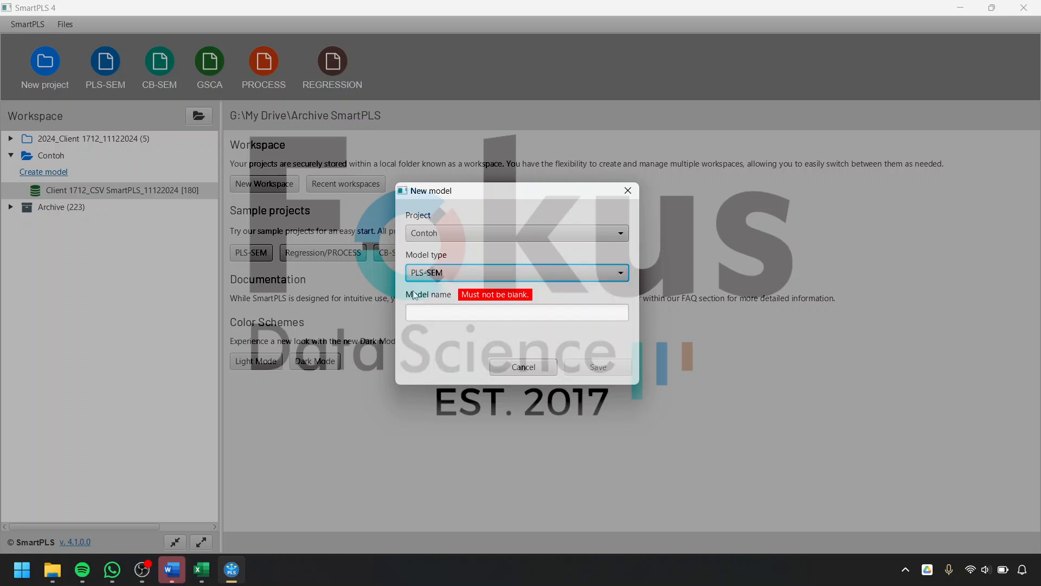
left_click(450, 314)
type("Contoh")
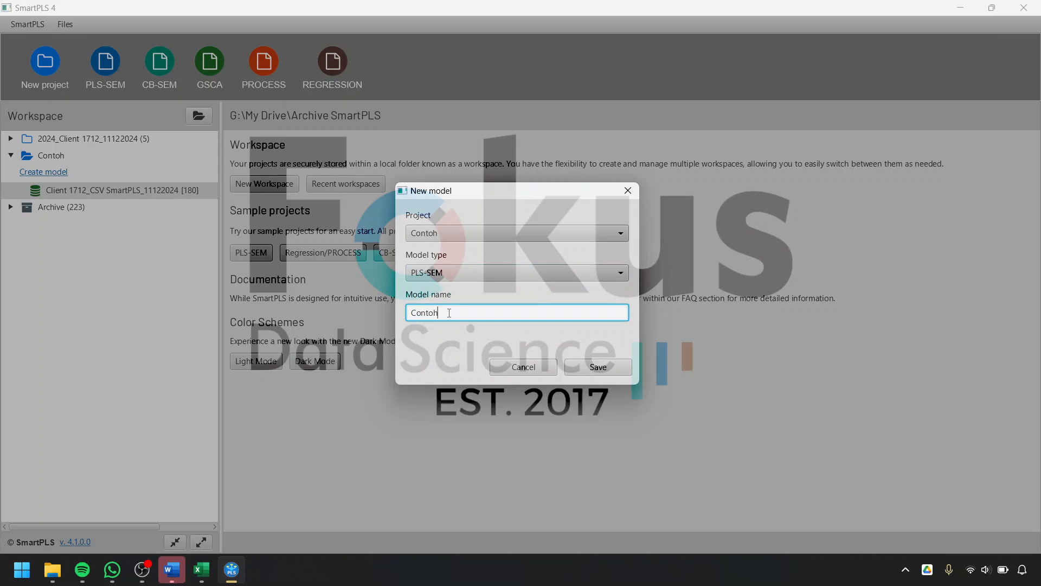
left_click(602, 370)
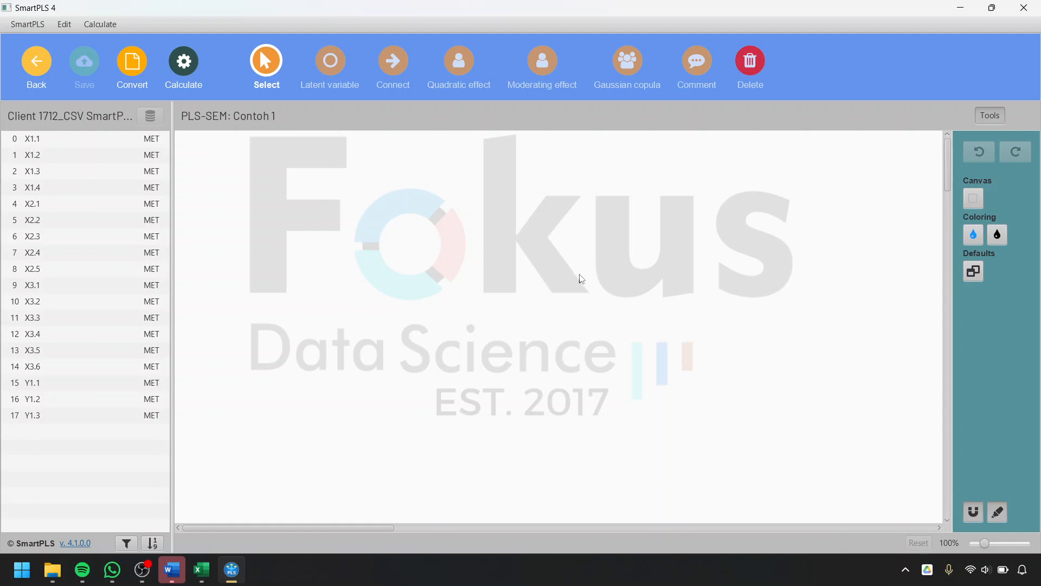
Create a latent variable from indicators X1.1 to X1.4 in the upper-left area of the canvas, accepting its default name
left_click(49, 144)
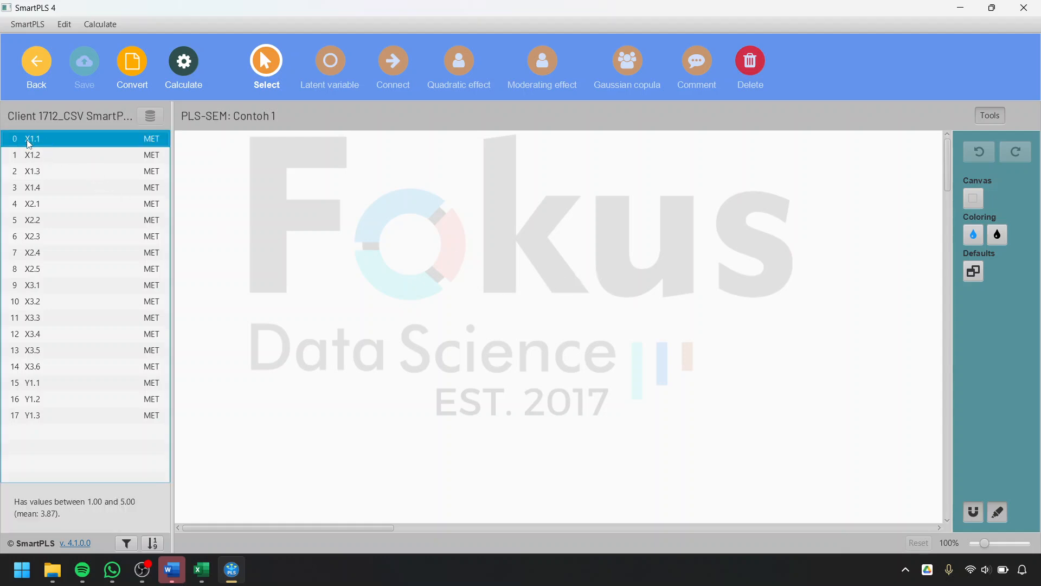
left_click(48, 187, "shift")
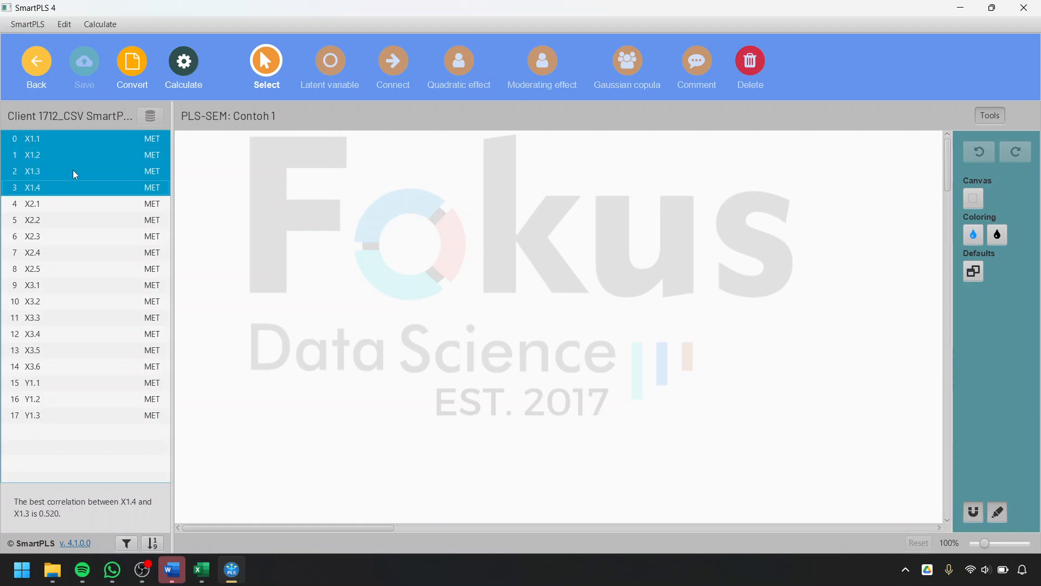
left_click_drag(61, 159, 331, 215)
key("Return")
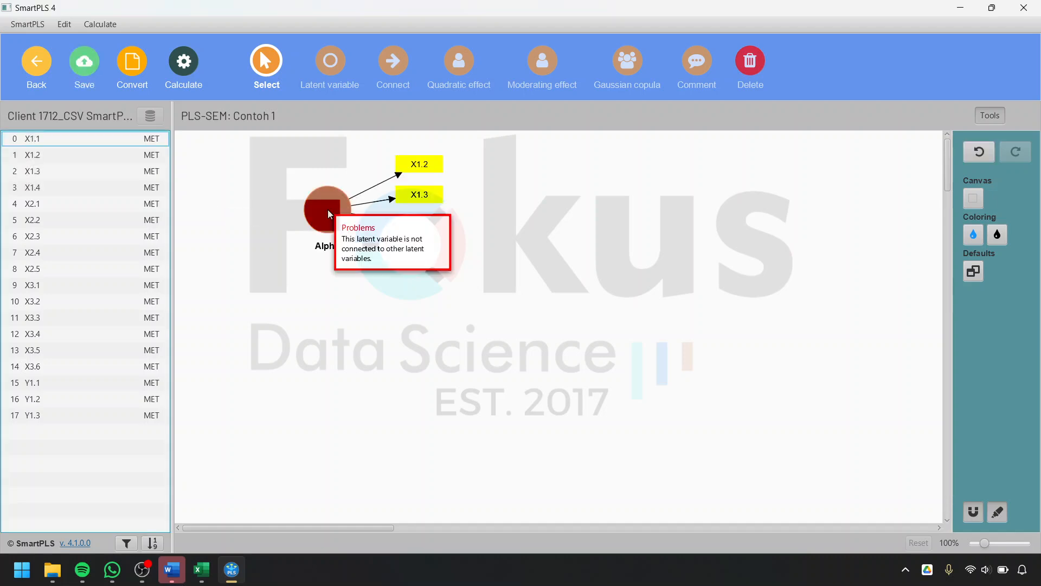
Create a latent variable from indicators X2.1 to X2.5 below the X1 construct, accepting its default name
left_click(52, 205)
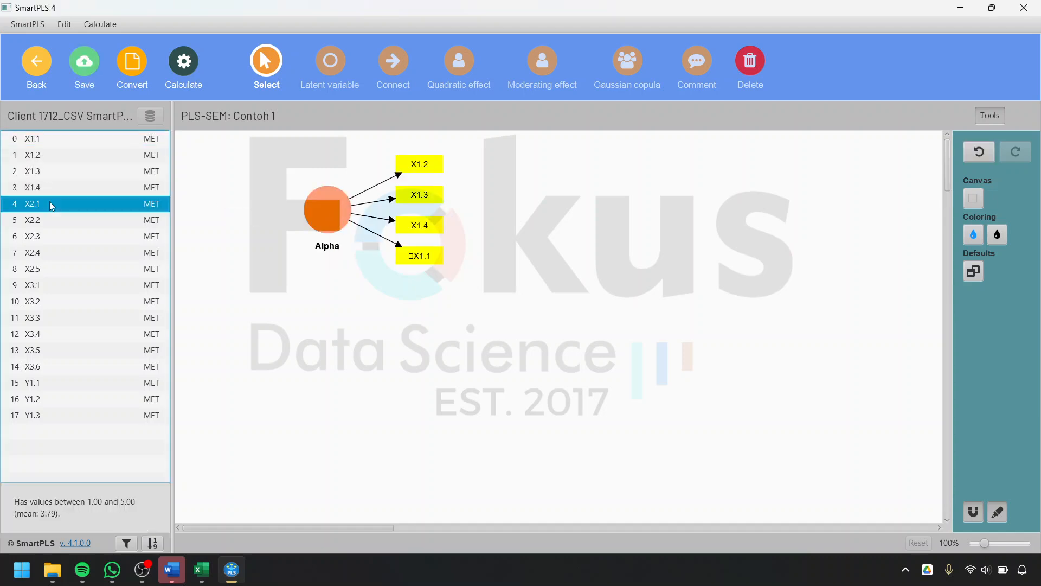
left_click(53, 266, "shift")
left_click_drag(53, 262, 343, 343)
key("Return")
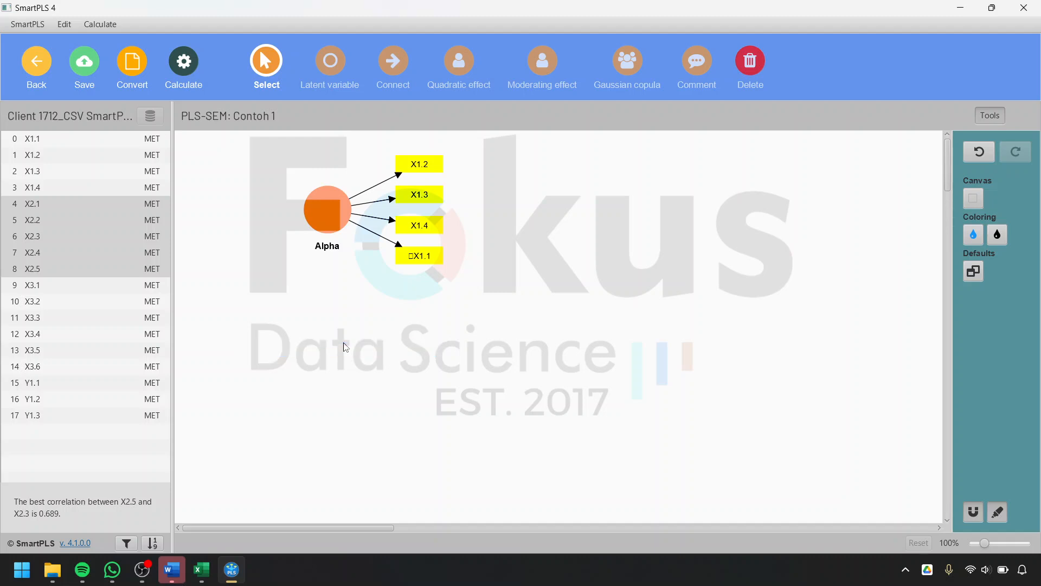
Create a latent variable from indicators X3.1 to X3.6 to the right of the X2 construct, accepting its default name
left_click(73, 287)
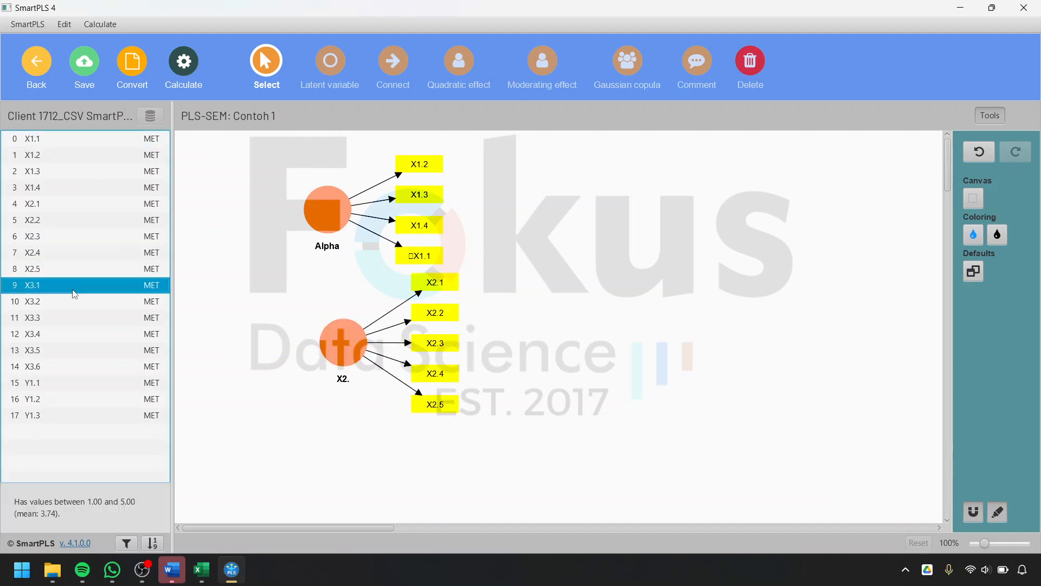
left_click(67, 366, "shift")
left_click_drag(70, 340, 596, 309)
key("Return")
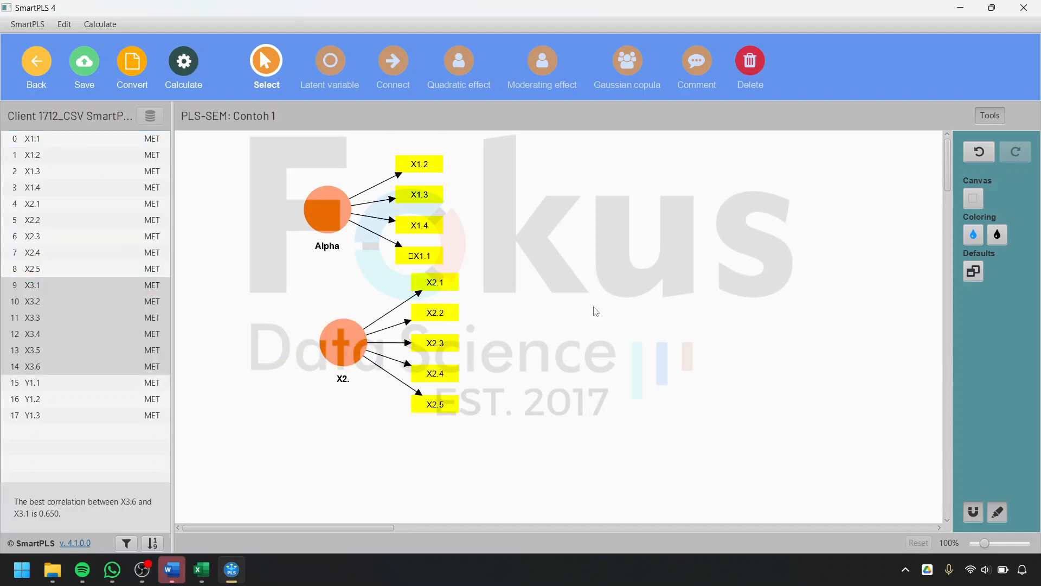
Create a latent variable from indicators Y1.1 to Y1.3 at the far right of the model, accepting its default name
left_click(54, 382)
left_click(53, 415, "shift")
left_click_drag(53, 406, 792, 234)
key("Return")
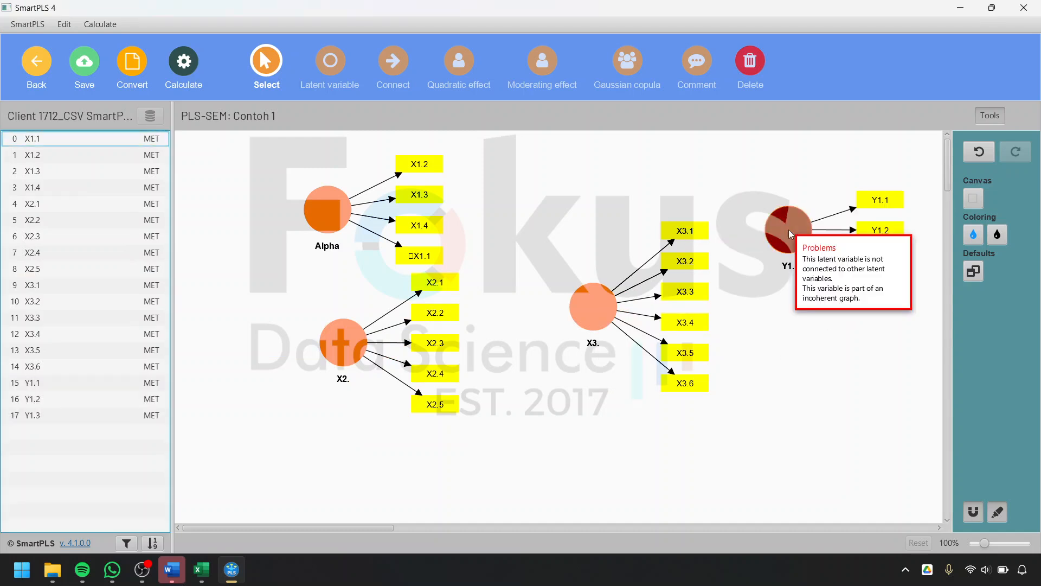
Arrange the Excel workbook and SmartPLS 4 side by side on the screen
left_click_drag(428, 19, 936, 125)
left_click(628, 23)
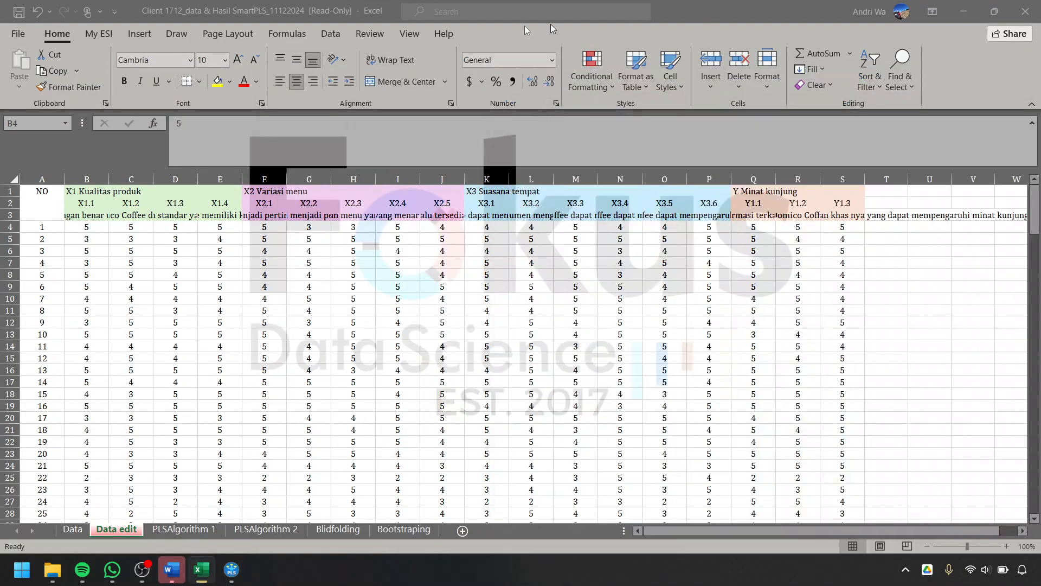
key("super+Left")
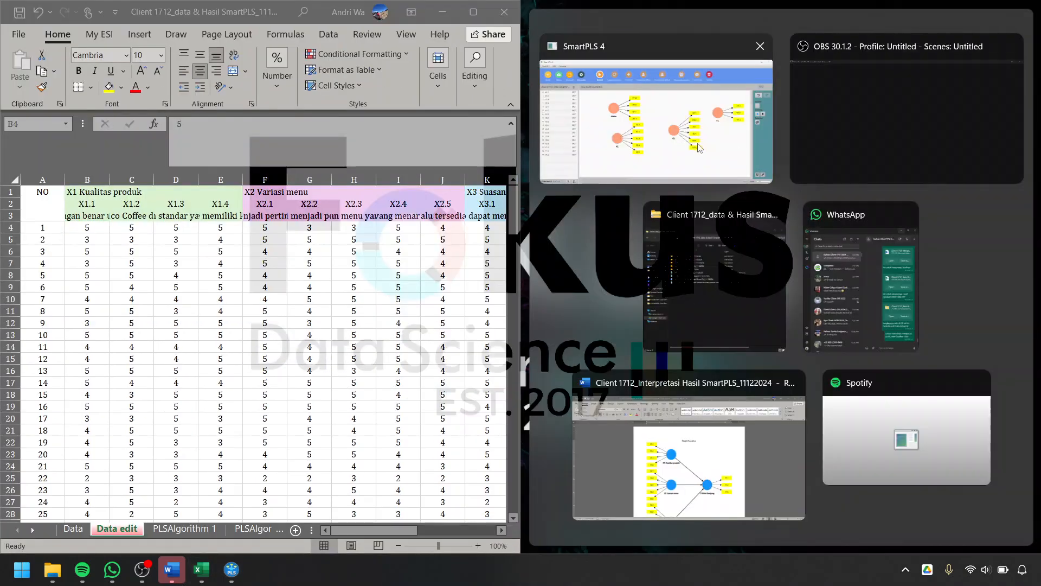
left_click(694, 143)
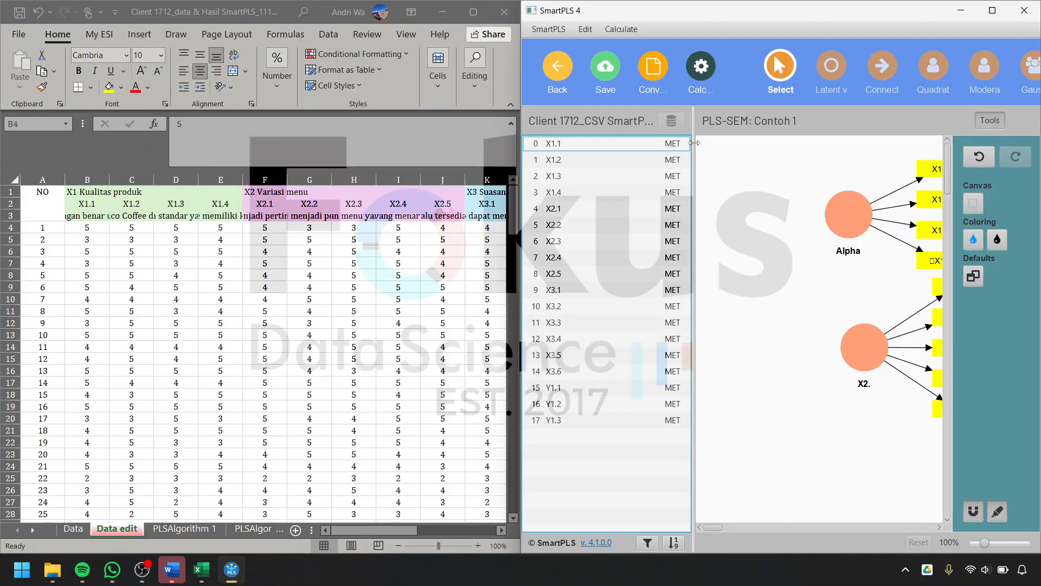
Copy the heading in cell B1 of the Data edit sheet and rename the Alpha latent variable to "X1 Kualitas produk"
left_click(93, 193)
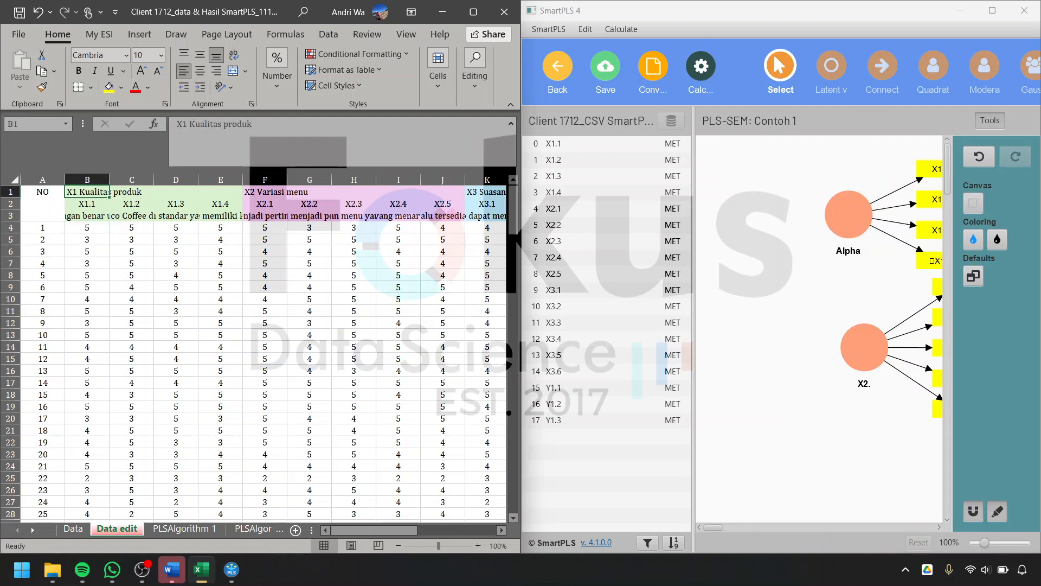
left_click_drag(177, 124, 253, 125)
key("ctrl+c")
left_click(811, 286)
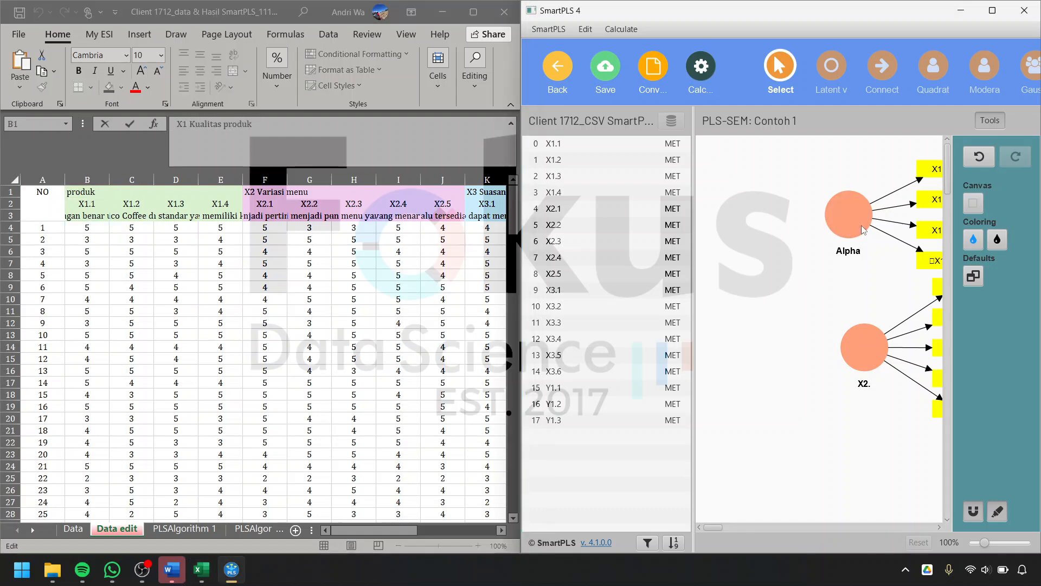
double_click(856, 212)
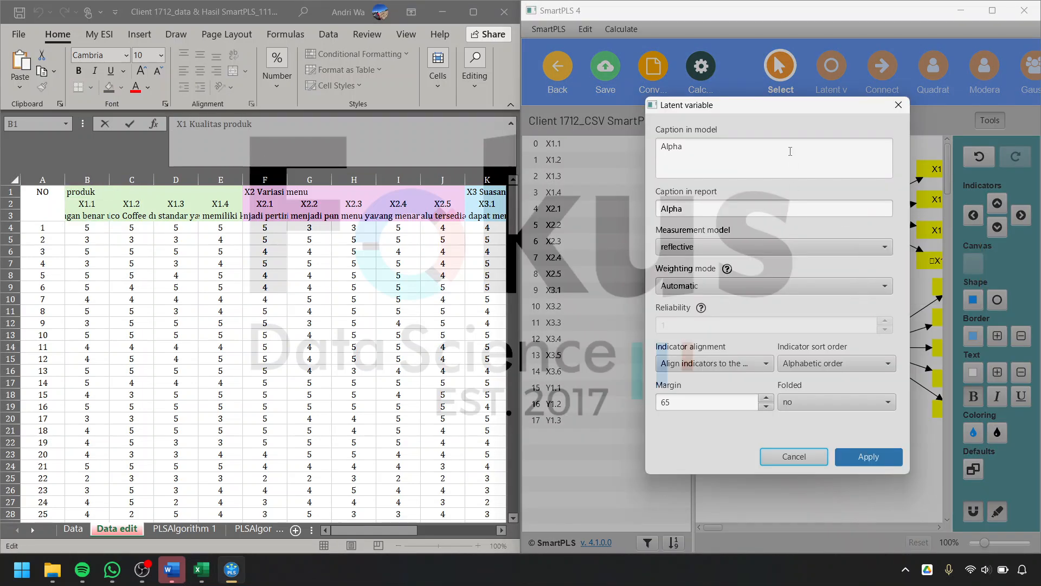
key("ctrl+v")
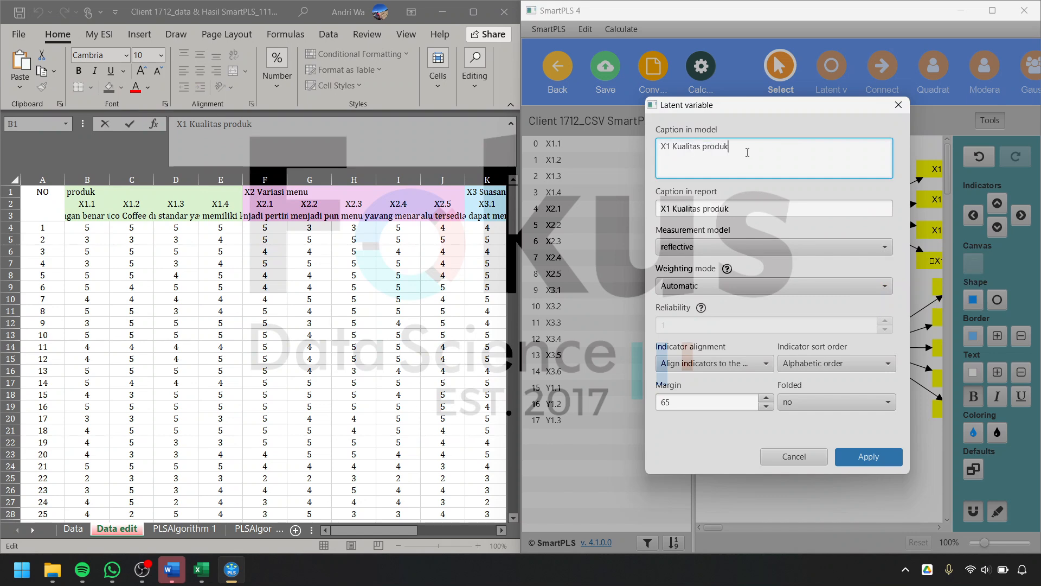
left_click(871, 456)
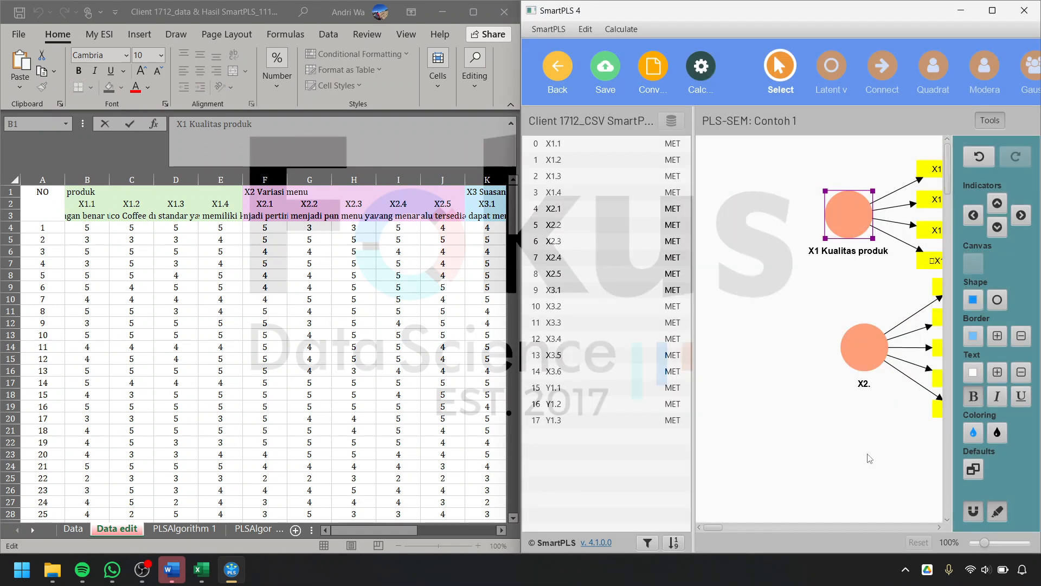
Copy the heading in cell F1 and rename the X2. latent variable to "X2 Variasi menu"
left_click(268, 193)
double_click(268, 193)
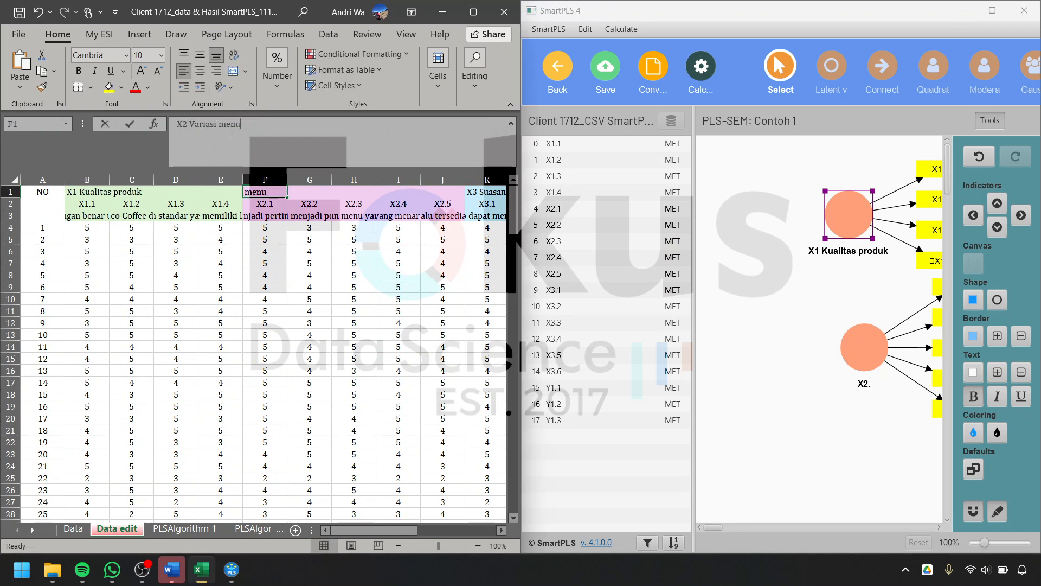
key("ctrl+a")
key("ctrl+c")
left_click(865, 347)
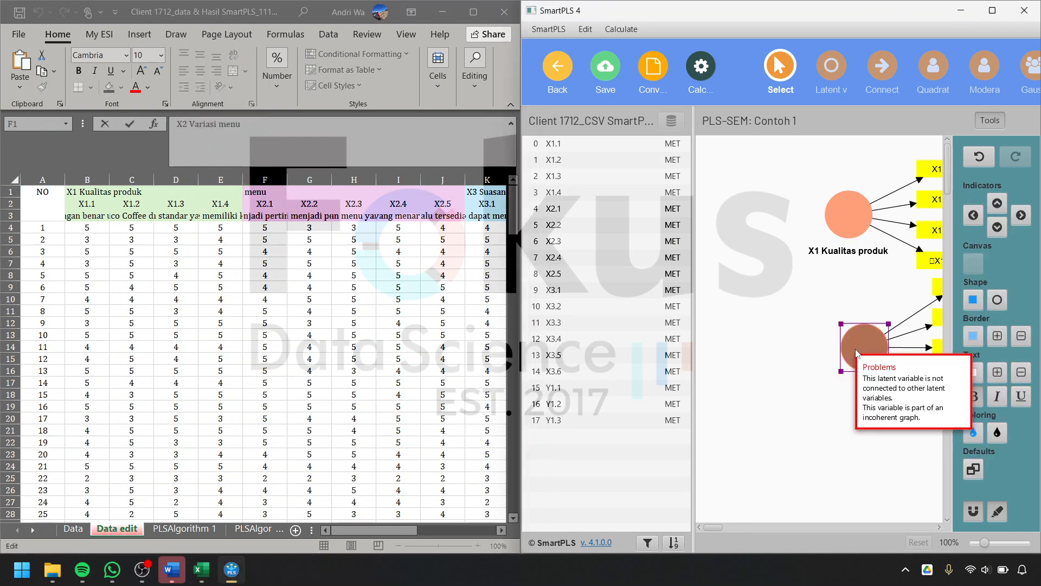
double_click(864, 347)
key("ctrl+v")
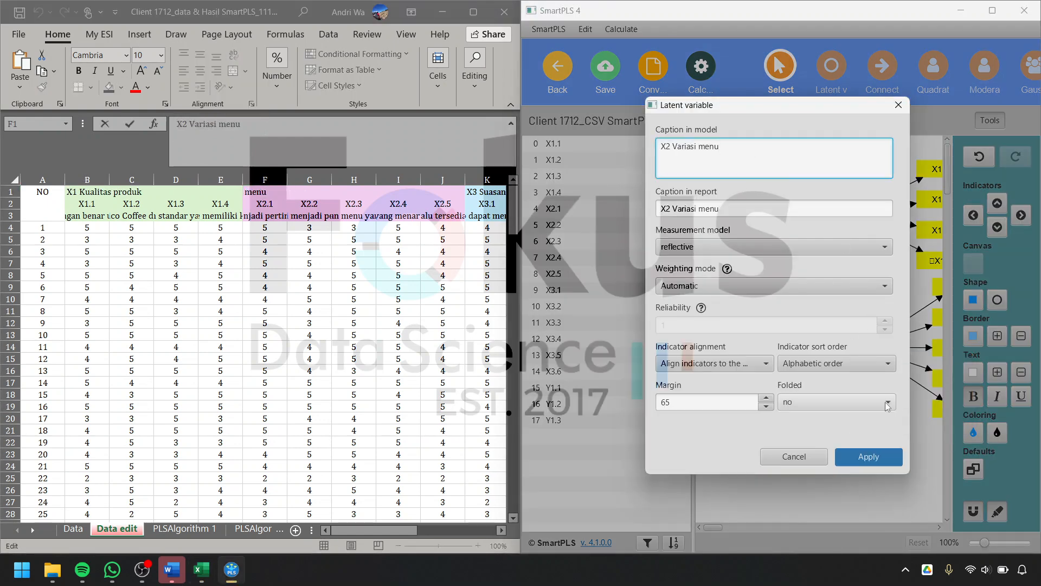
left_click(869, 456)
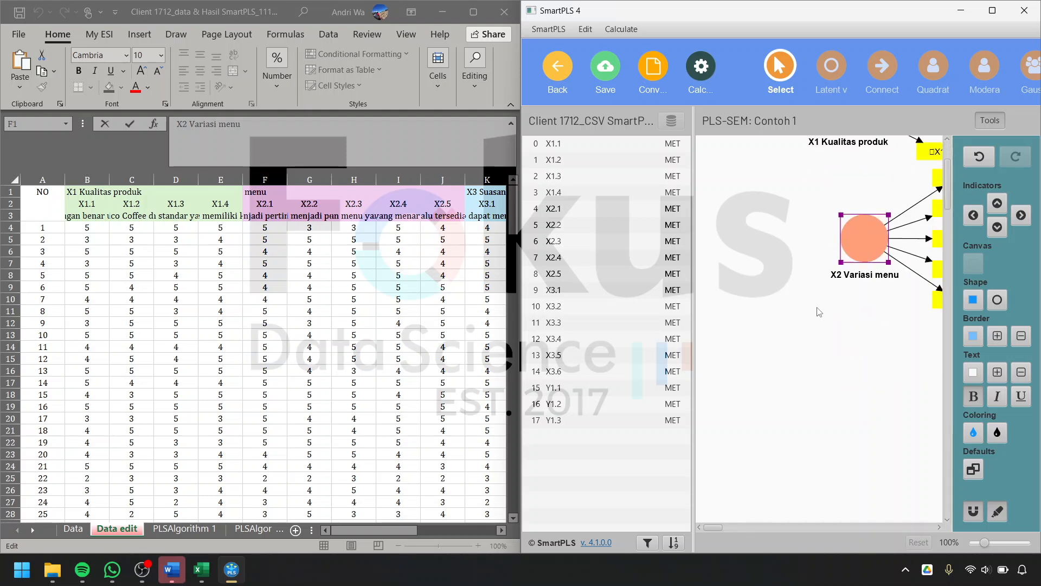
Copy the heading in cell K1 and rename the latent variable of indicators X3.1 to X3.6 to "X3 Suasana tempat"
left_click_drag(745, 527, 745, 528)
left_click(351, 239)
left_click(480, 192)
left_click(759, 317)
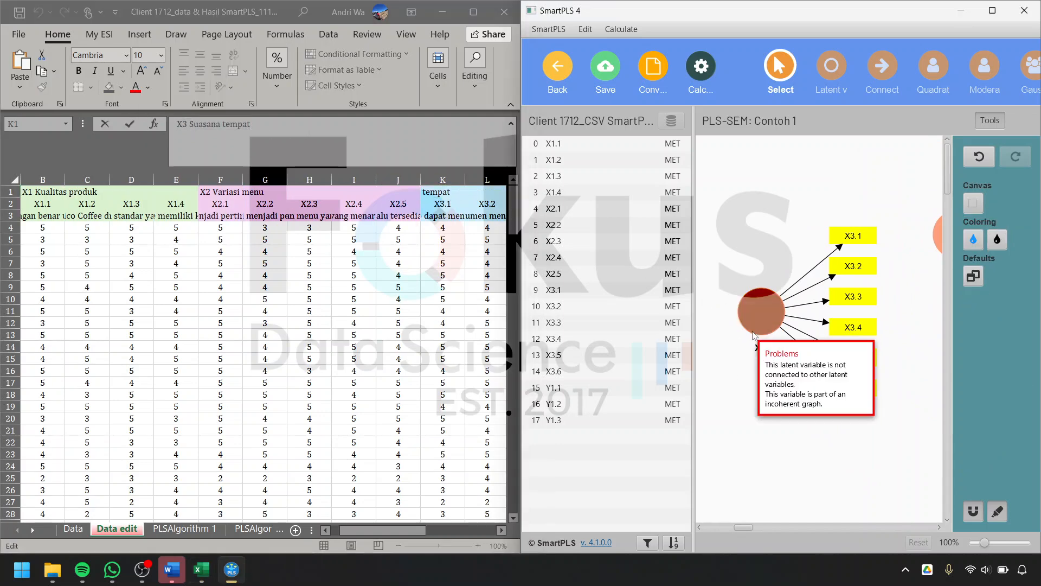
double_click(759, 317)
key("ctrl+v")
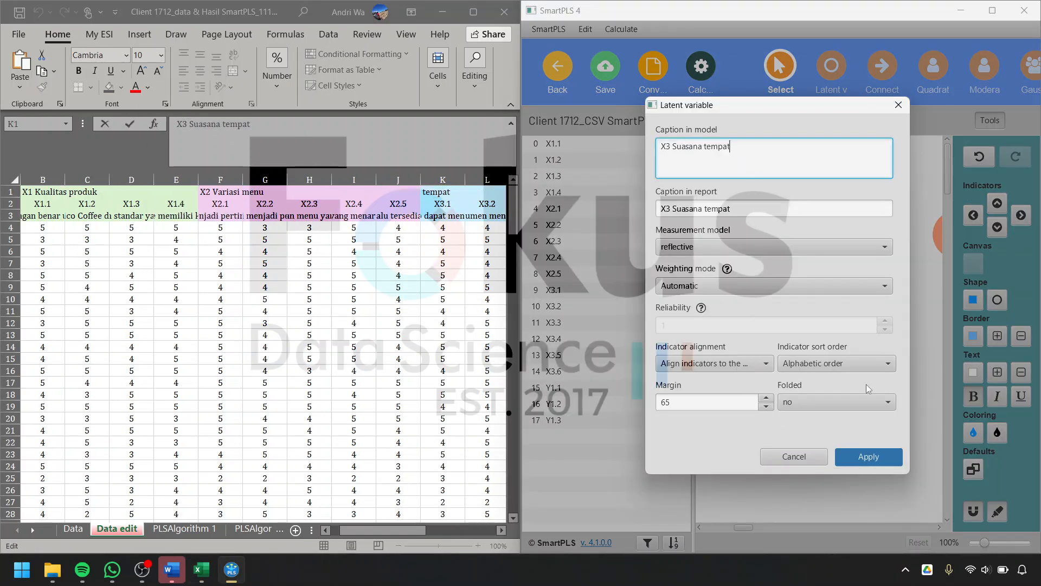
left_click(868, 456)
Copy the heading in cell Q1 and rename the latent variable of indicators Y1.1 to Y1.3 to "Y Minat kunjung"
left_click(396, 233)
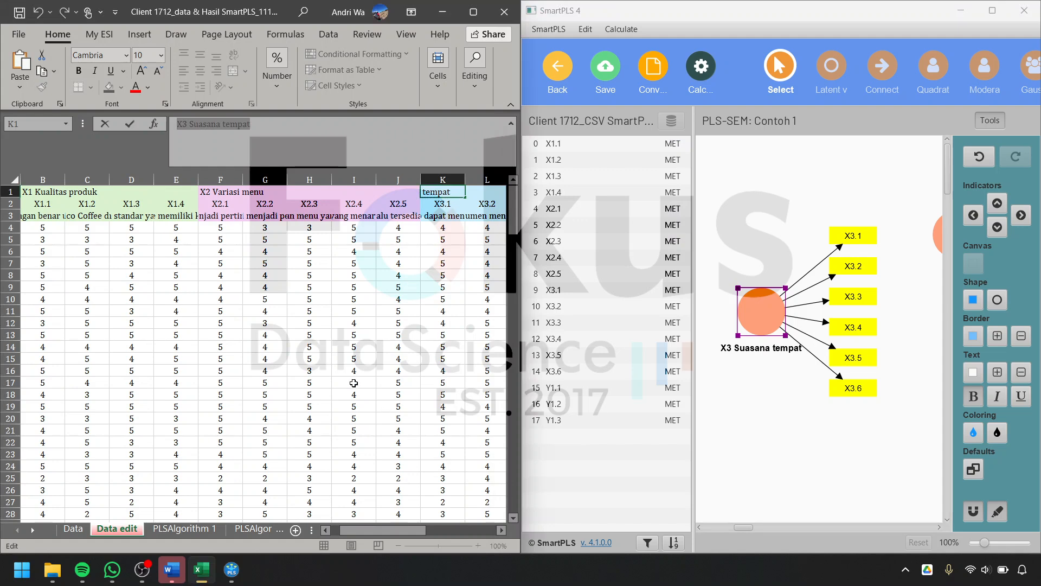
scroll(341, 364, "right", 5)
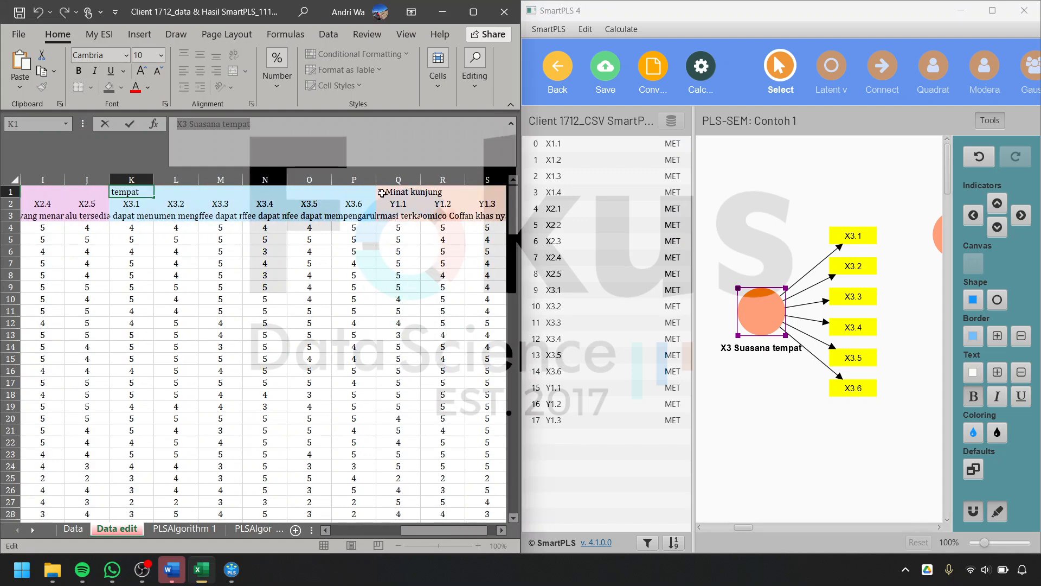
left_click(380, 193)
left_click(767, 385)
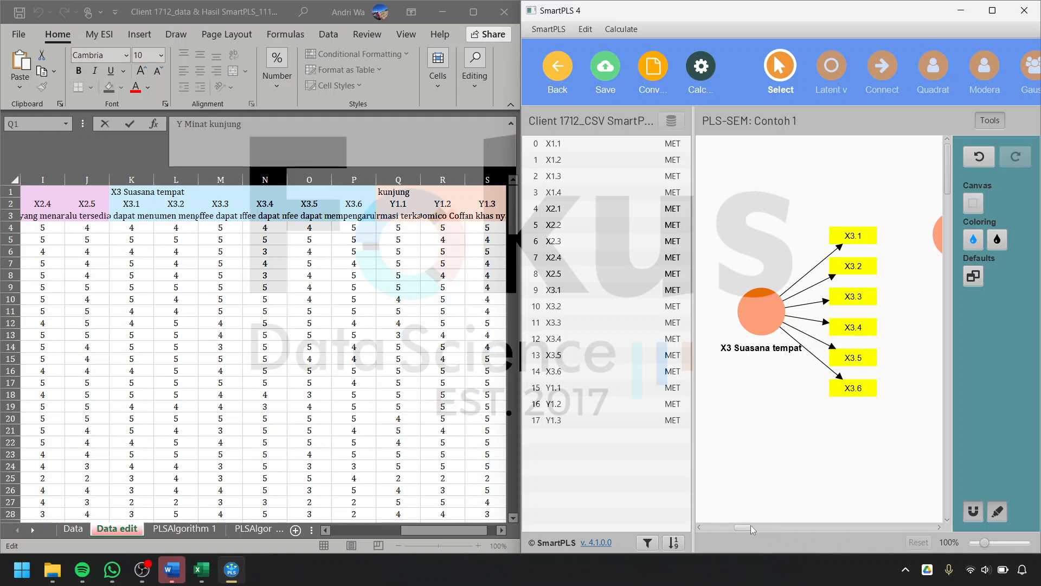
left_click_drag(750, 525, 771, 525)
double_click(717, 236)
left_click(782, 157)
key("ctrl+a")
key("ctrl+v")
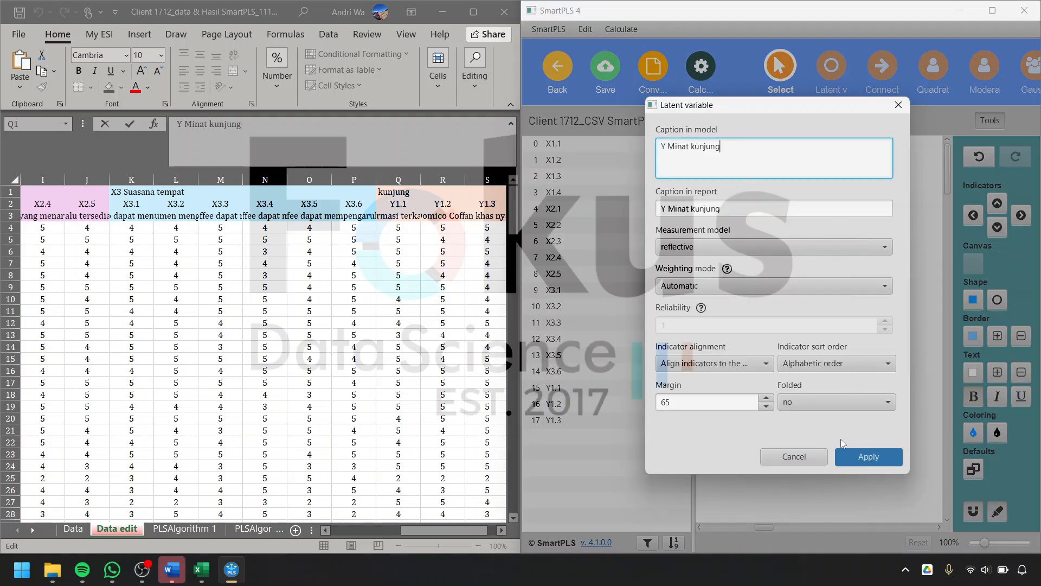
left_click(868, 462)
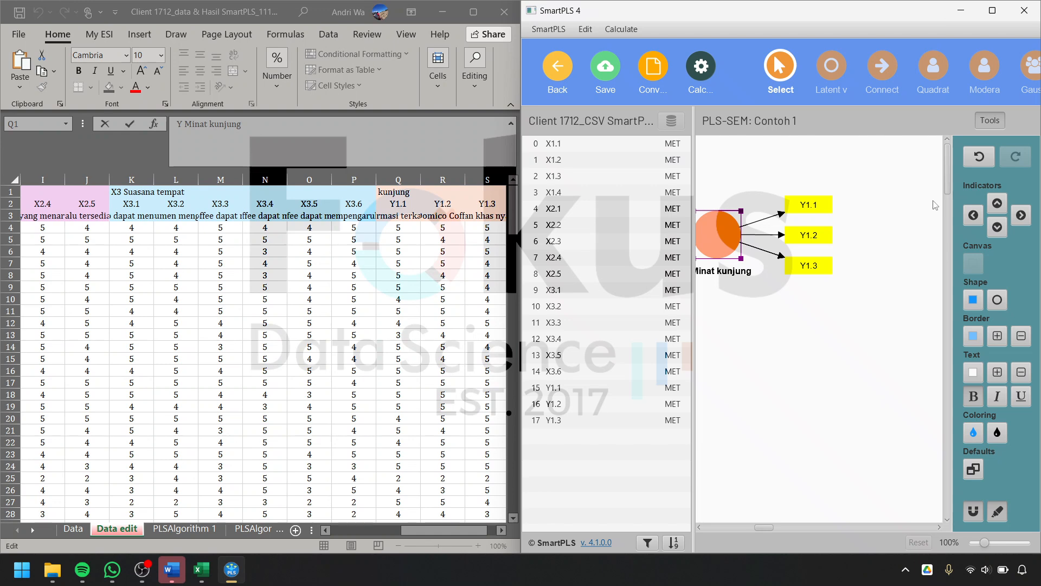
Maximize SmartPLS 4, align X1 Kualitas produk and X2 Variasi menu in one column, and place their indicators on the left side
left_click(993, 12)
left_click_drag(498, 528, 368, 528)
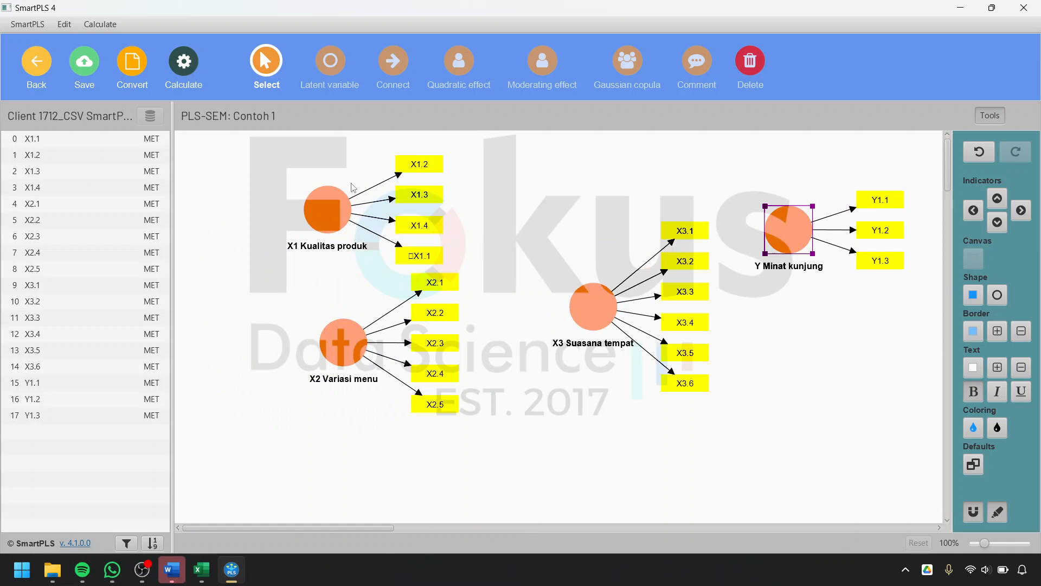
left_click_drag(328, 208, 337, 202)
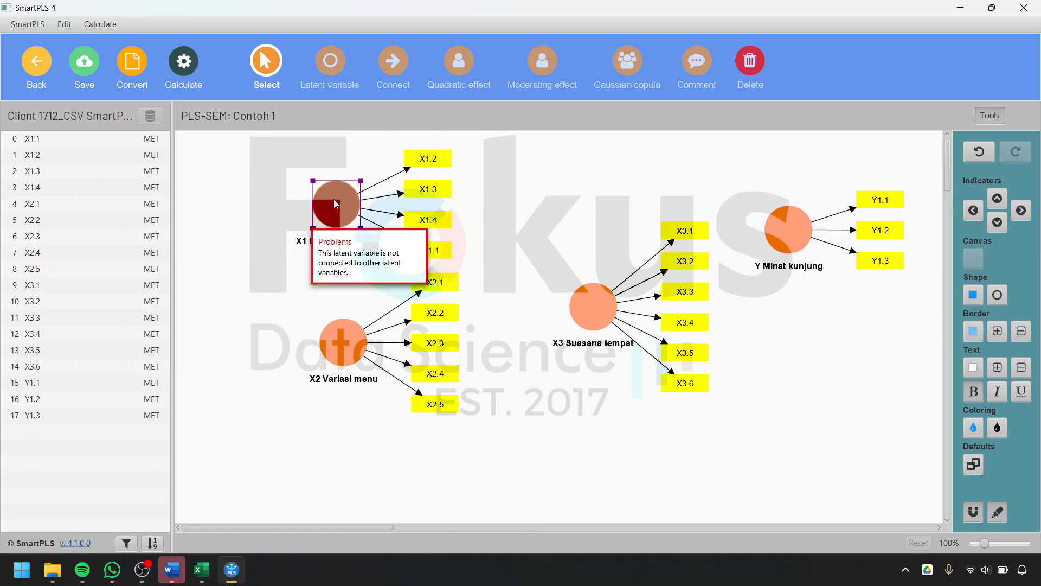
left_click_drag(337, 354, 331, 347)
left_click(974, 210)
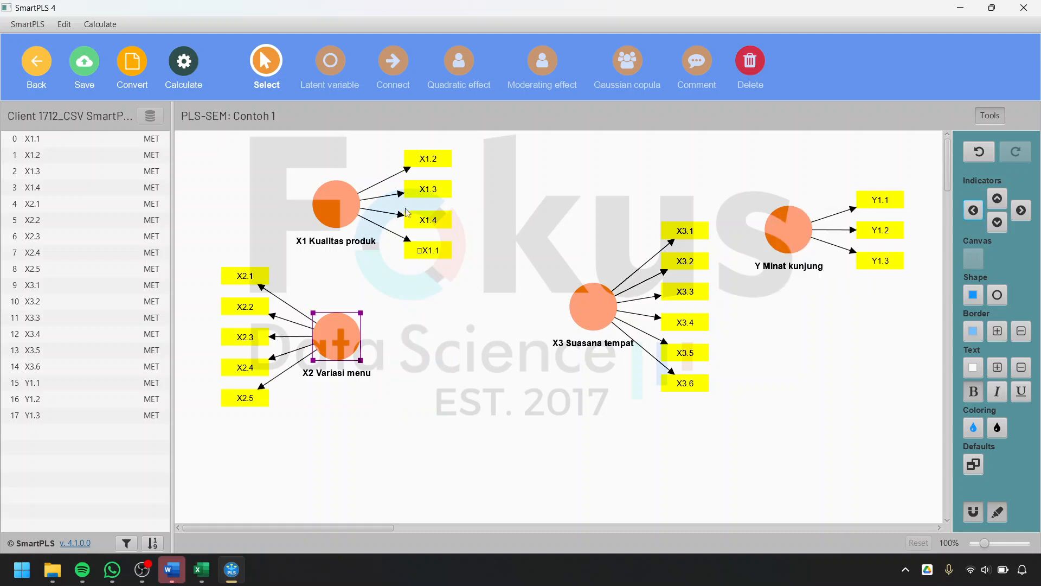
left_click(347, 210)
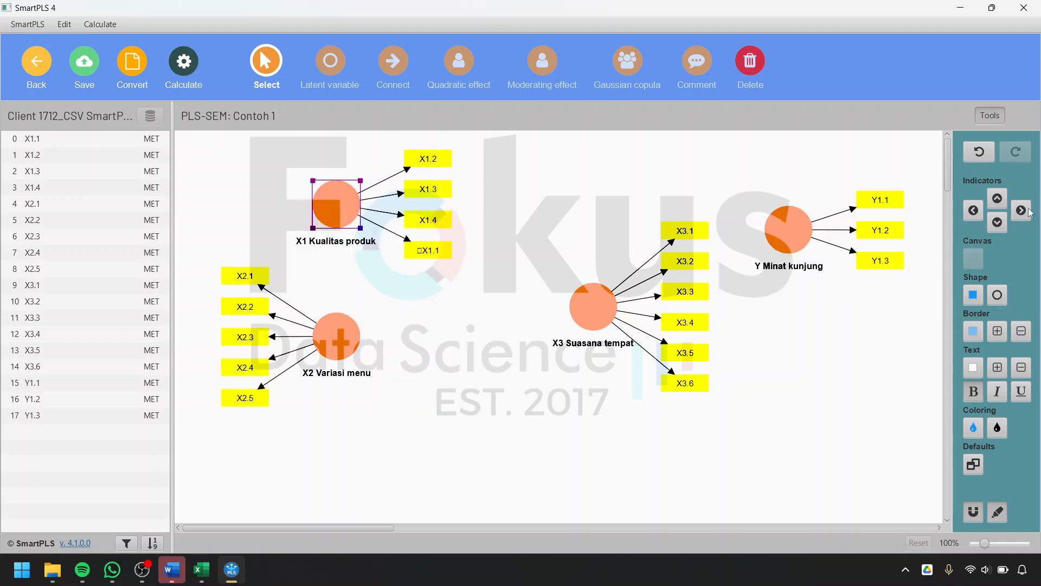
left_click(974, 210)
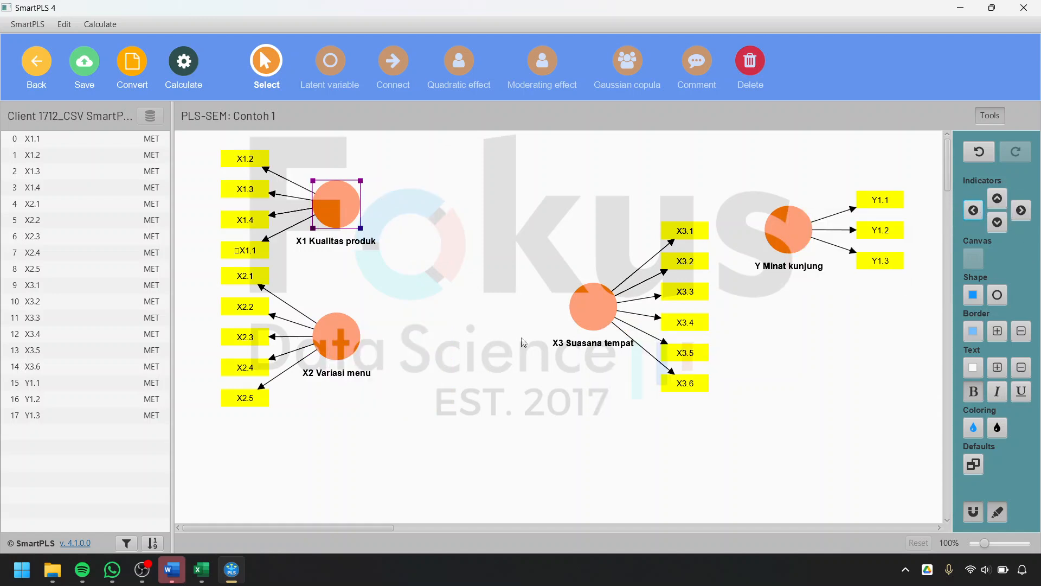
Move X3 Suasana tempat directly below X2 Variasi menu and place its indicators on the left side
left_click_drag(586, 309, 450, 383)
scroll(938, 294, "down", 1)
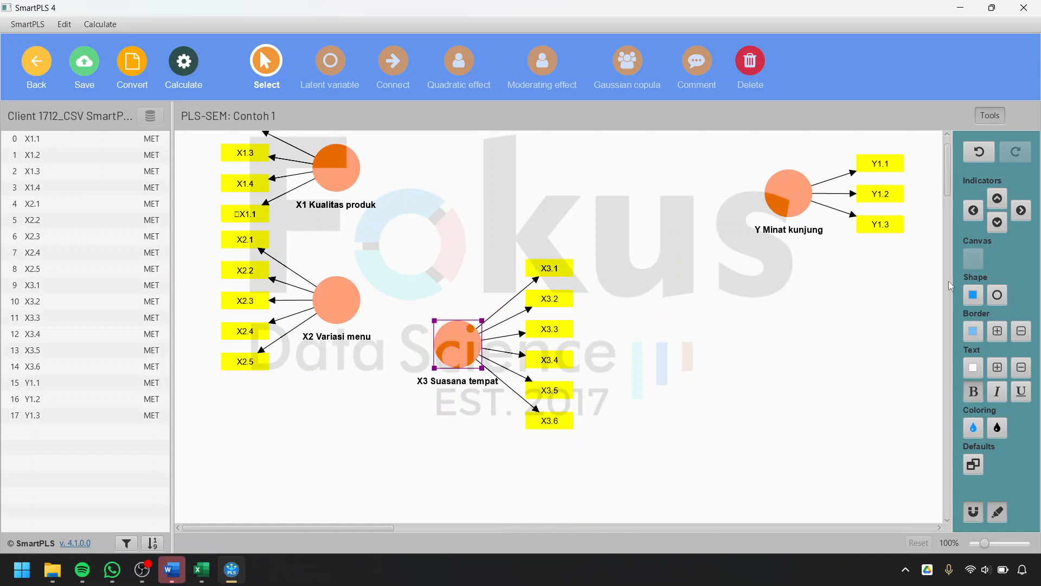
left_click(974, 210)
left_click_drag(472, 349, 352, 469)
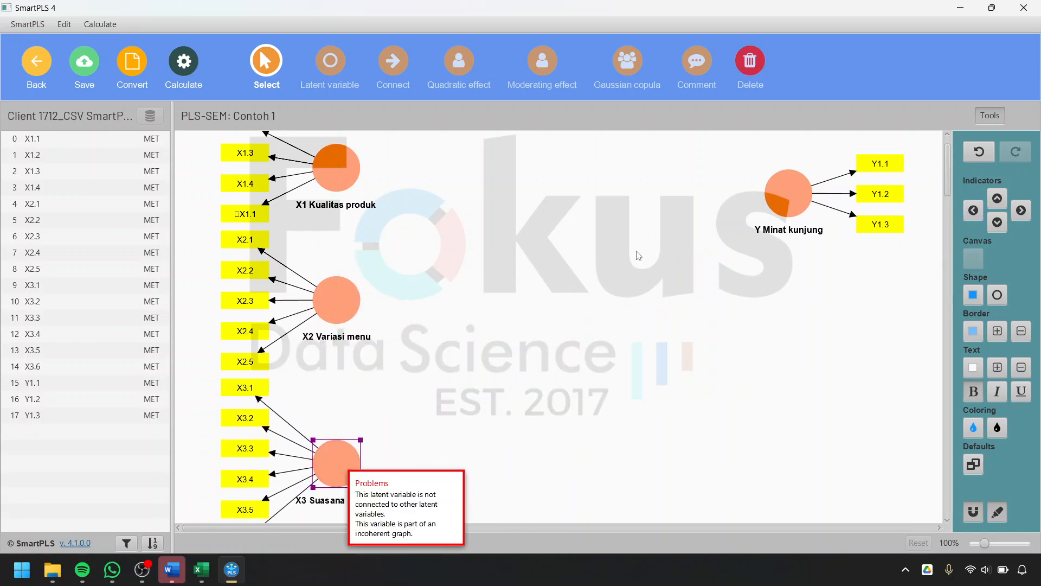
Move Y Minat kunjung level with X2 Variasi menu, a short distance to the right of the X variables
left_click_drag(780, 203, 558, 311)
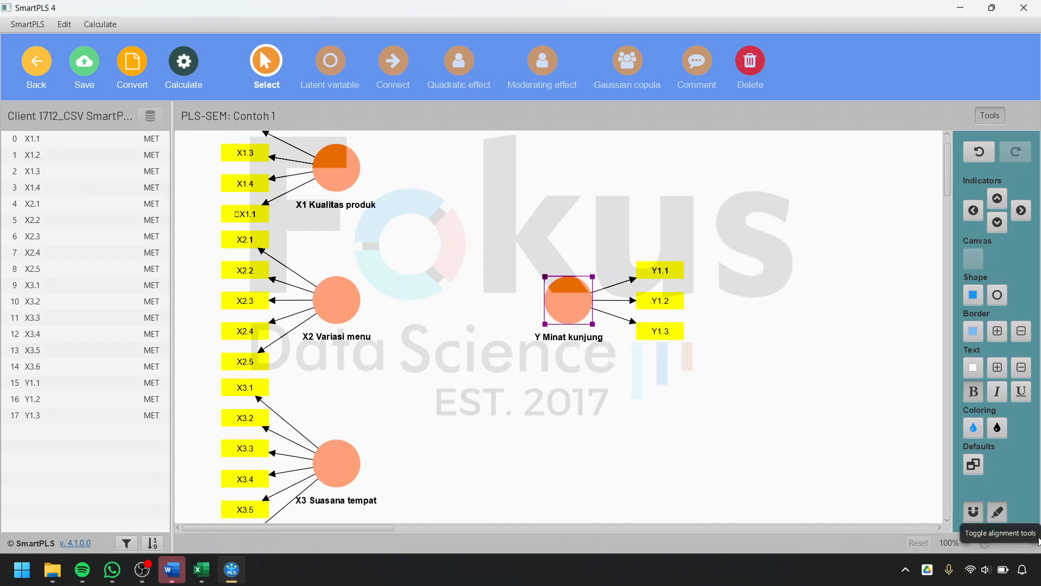
left_click_drag(983, 545, 982, 545)
scroll(652, 433, "up", 1)
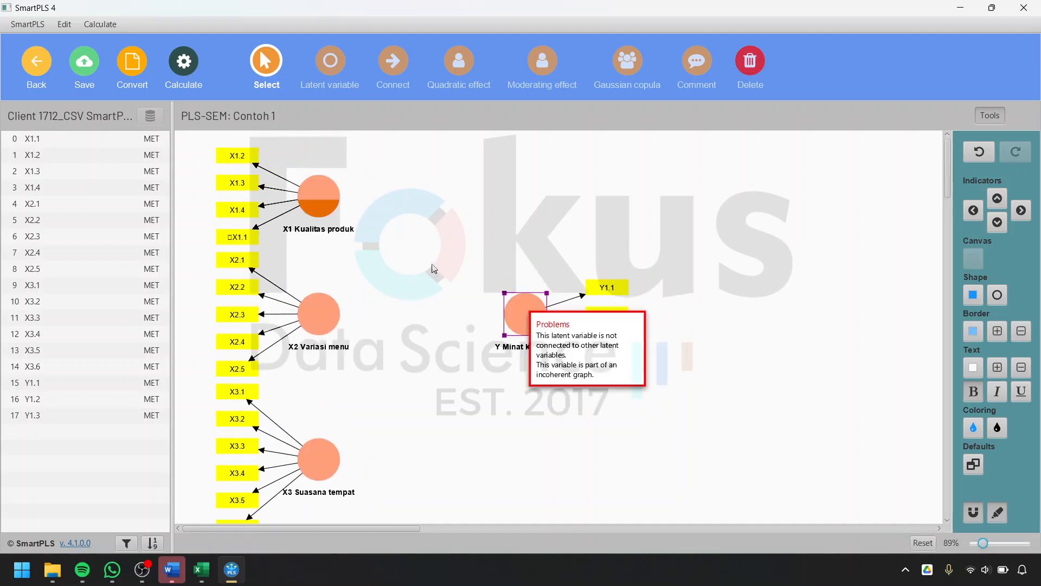
left_click_drag(521, 334, 471, 329)
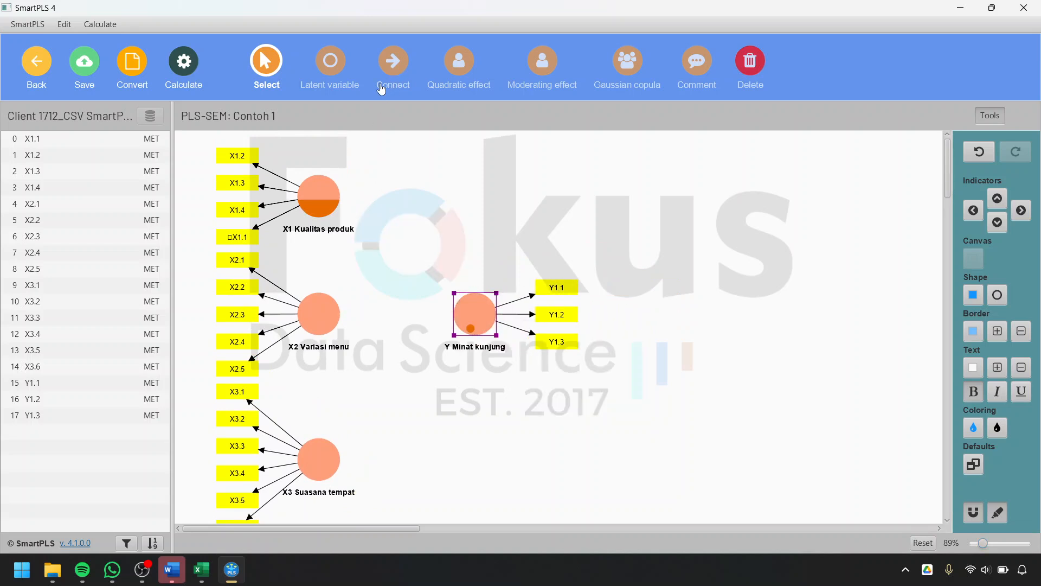
Connect X1 Kualitas produk, X2 Variasi menu and X3 Suasana tempat to Y Minat kunjung with path arrows, and save the model
left_click(381, 89)
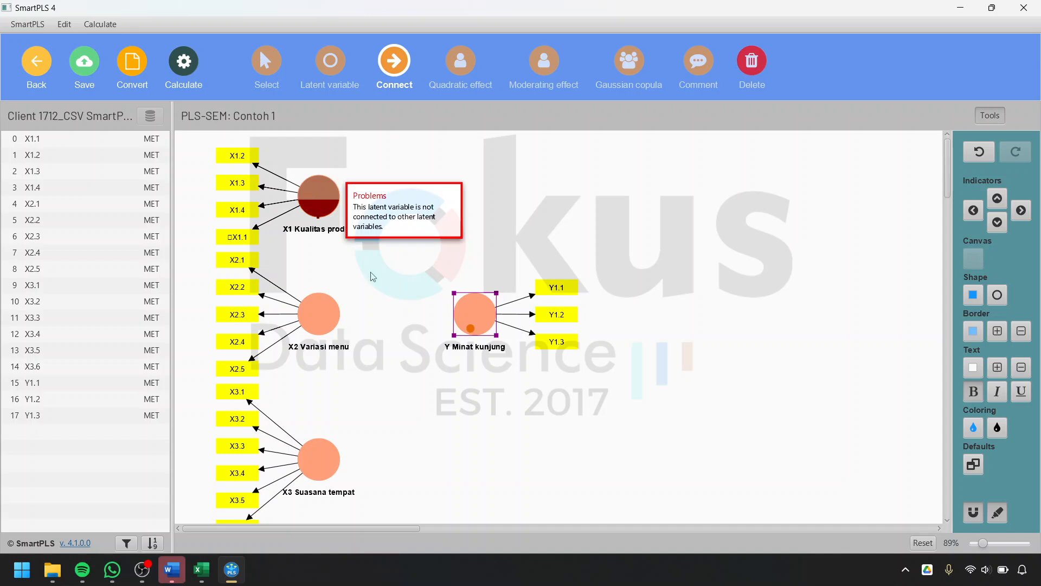
left_click(310, 200)
left_click(467, 324)
left_click(318, 310)
left_click(473, 321)
left_click(326, 456)
left_click(473, 324)
left_click(266, 64)
left_click_drag(465, 316, 461, 316)
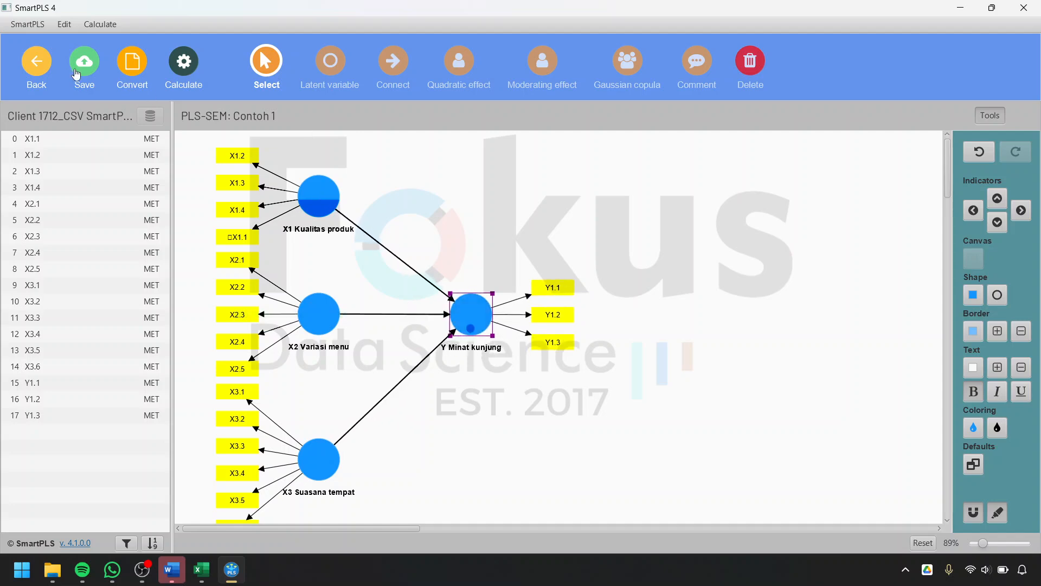
left_click(94, 88)
Switch to the Word interpretation report and examine the Outer Model 1 diagram and the outer loadings and AVE table
left_click(172, 569)
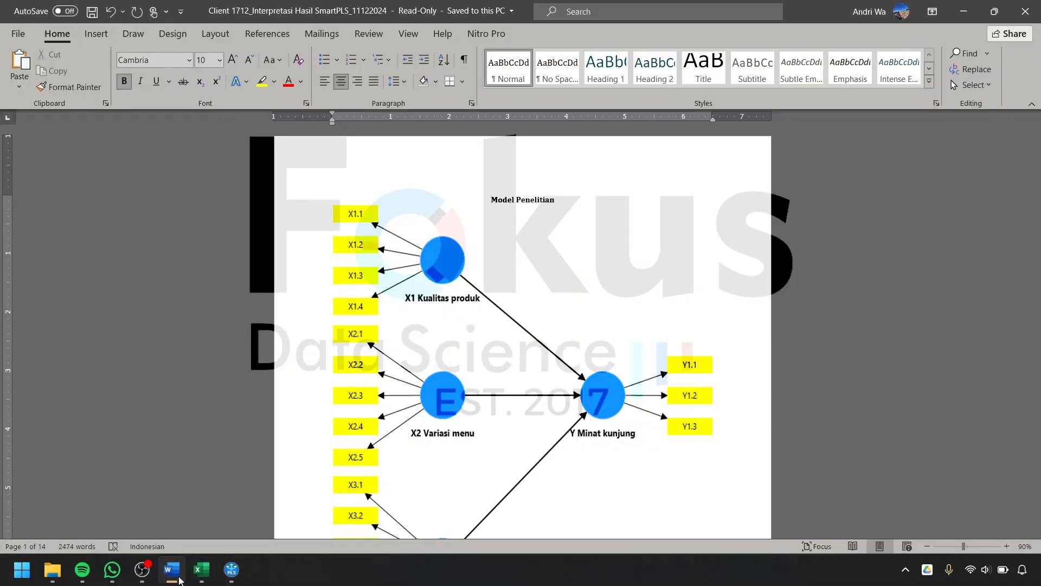
scroll(511, 374, "down", 5)
scroll(511, 374, "down", 6)
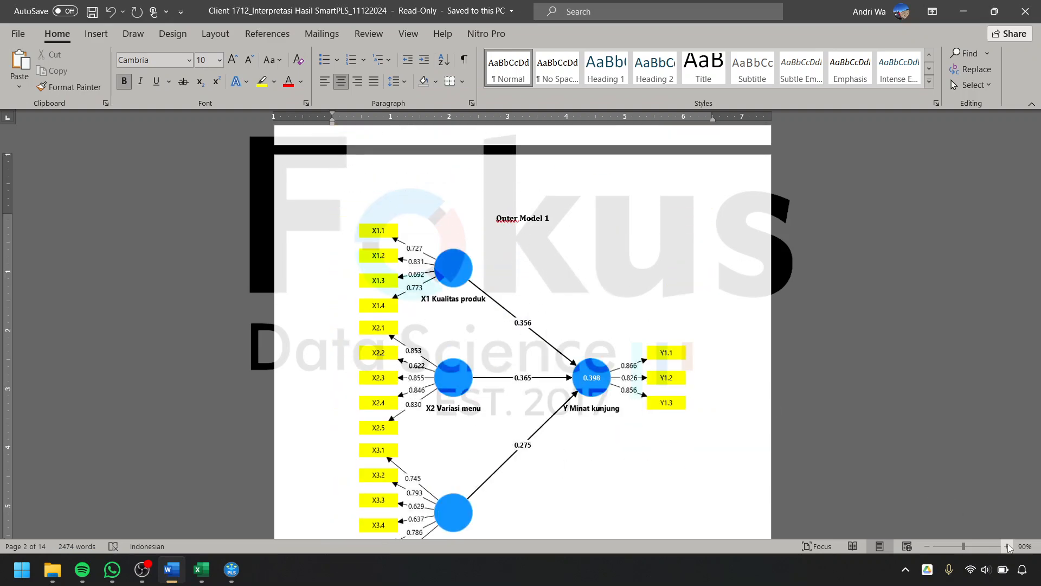
scroll(556, 353, "up", 3, "ctrl")
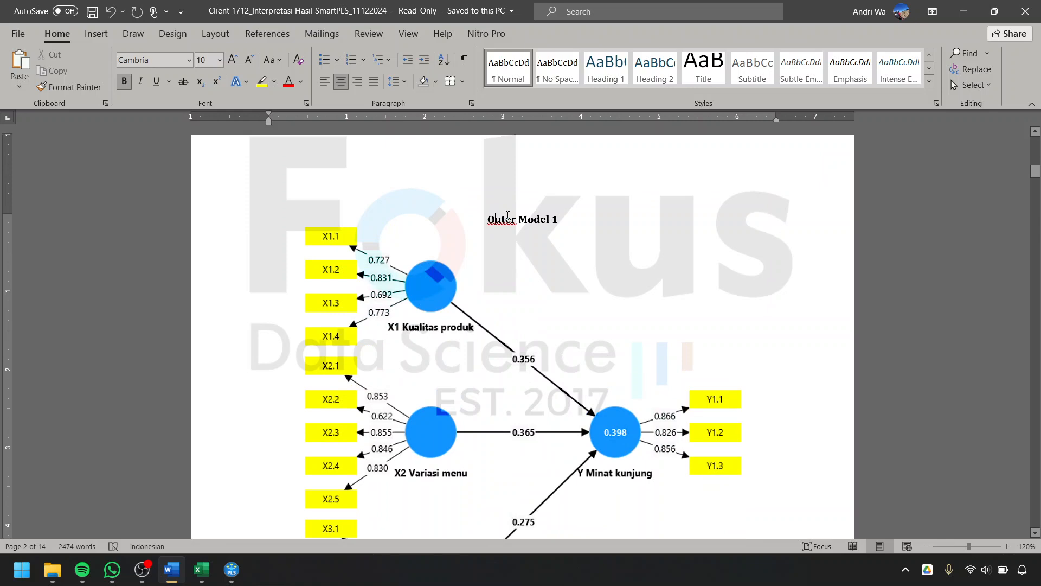
scroll(364, 353, "down", 5)
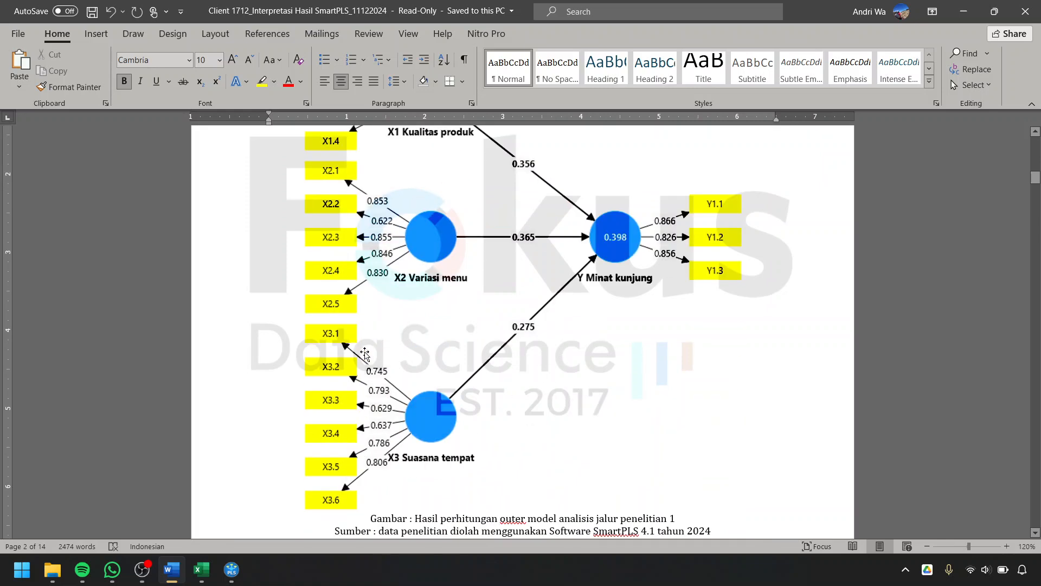
scroll(346, 280, "up", 5)
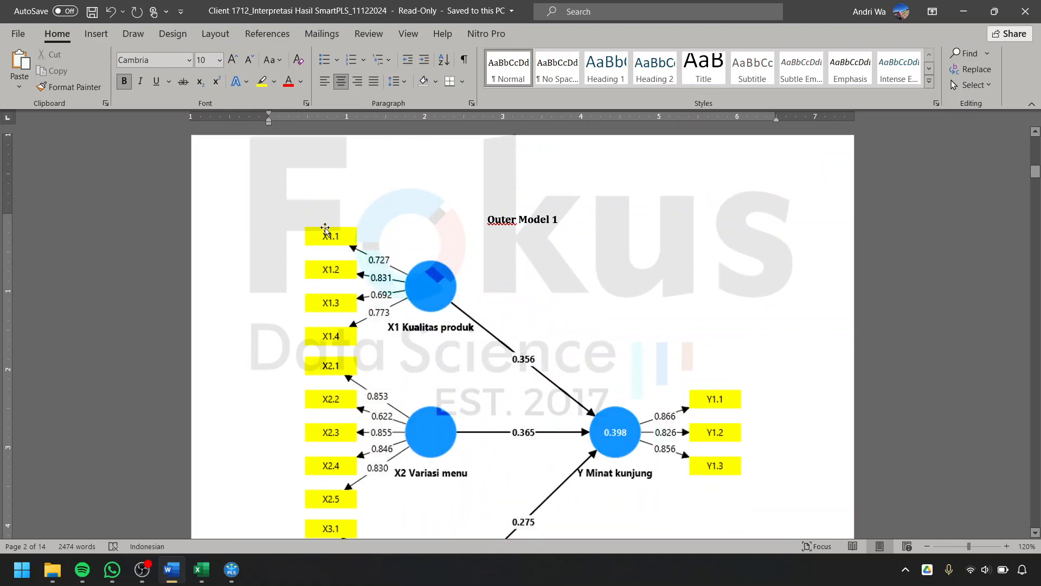
scroll(335, 320, "down", 15)
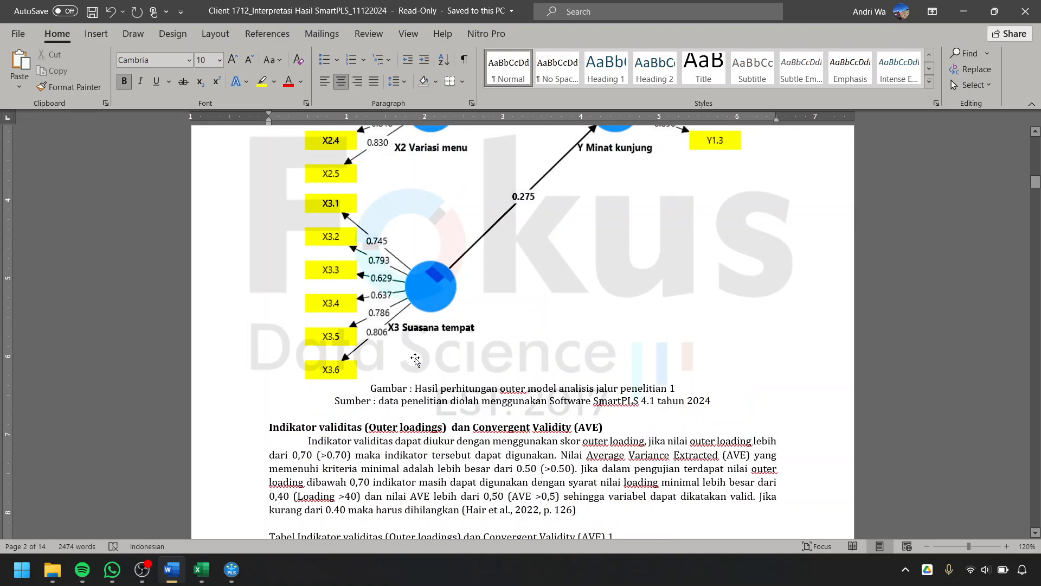
scroll(635, 345, "up", 2)
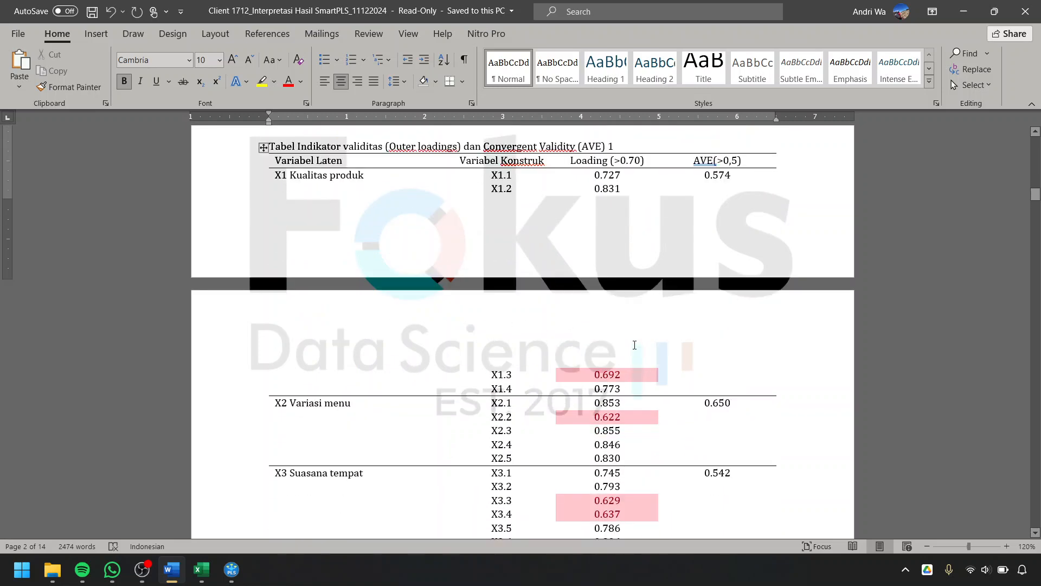
scroll(588, 377, "down", 4)
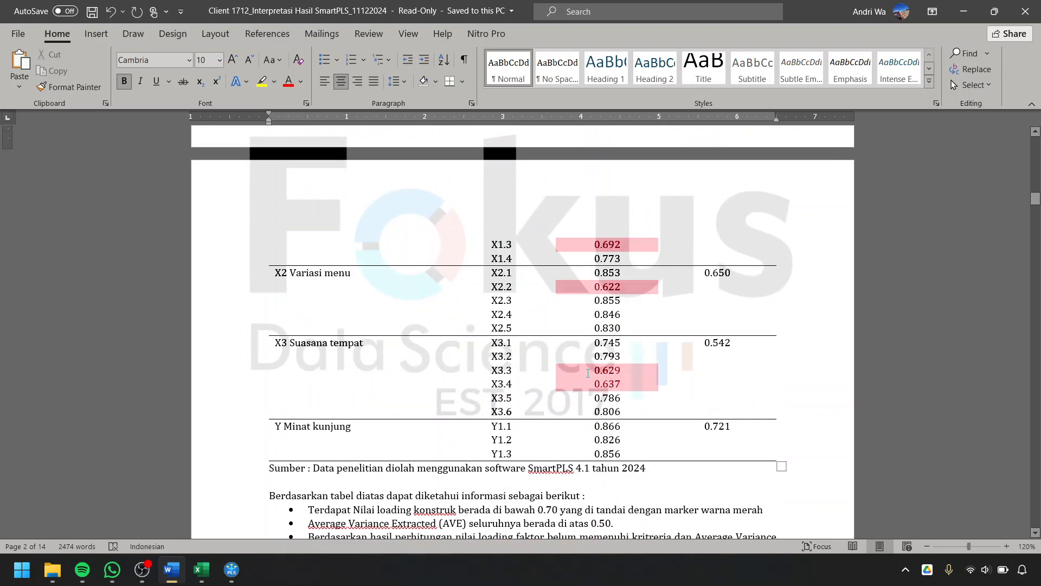
left_click(588, 373)
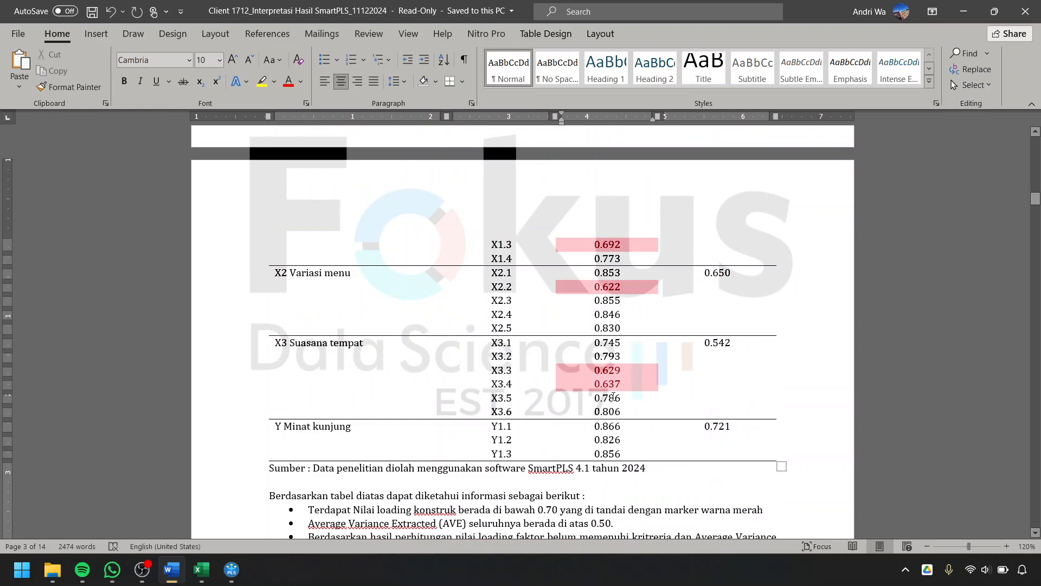
scroll(622, 380, "up", 10)
scroll(610, 415, "down", 10)
Examine the report's construct reliability table and Outer Model 2 diagram, and return to the model in SmartPLS 4
scroll(610, 415, "down", 20)
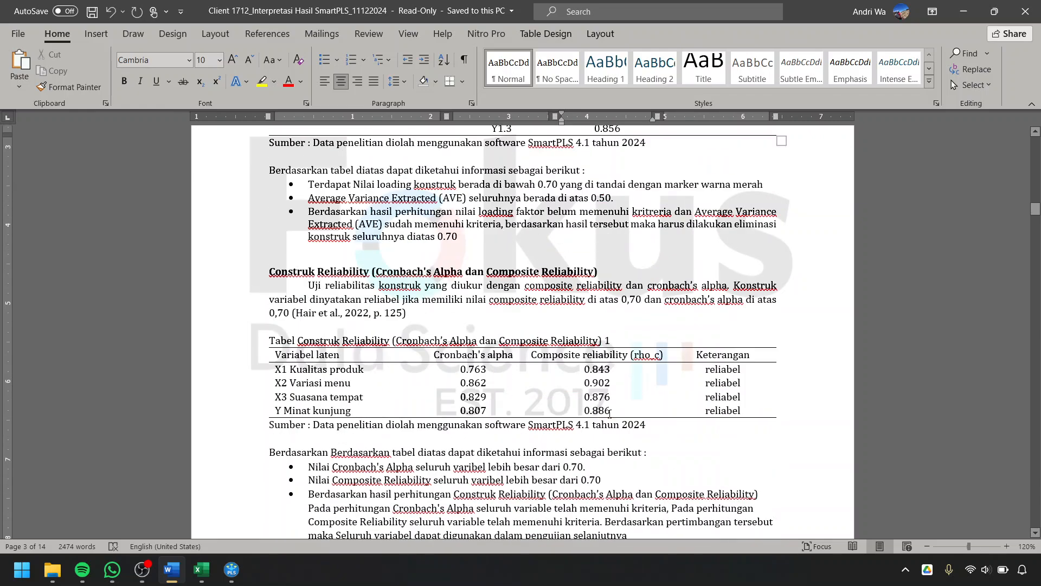
scroll(489, 336, "up", 8)
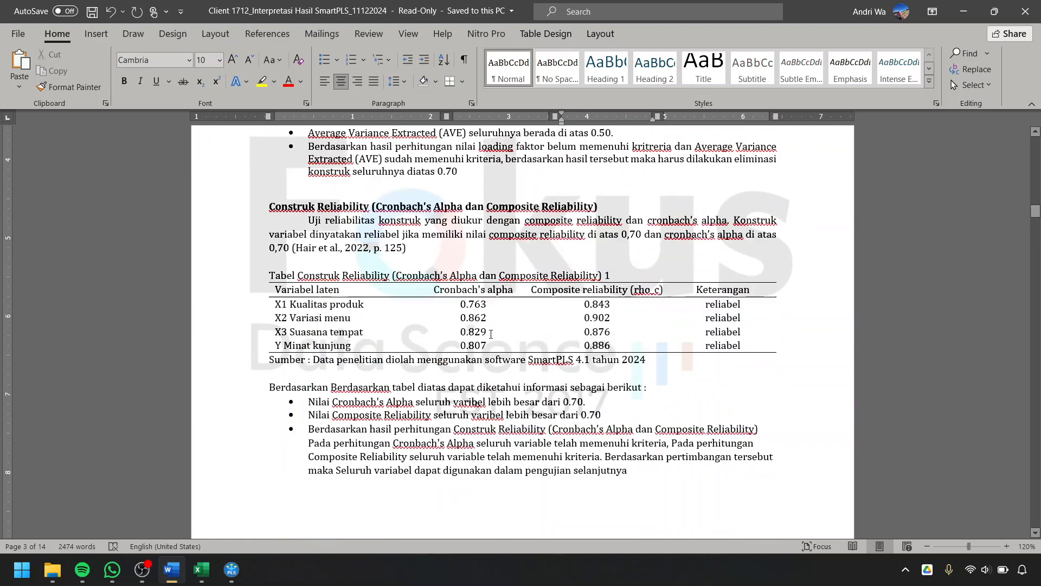
scroll(315, 259, "down", 14)
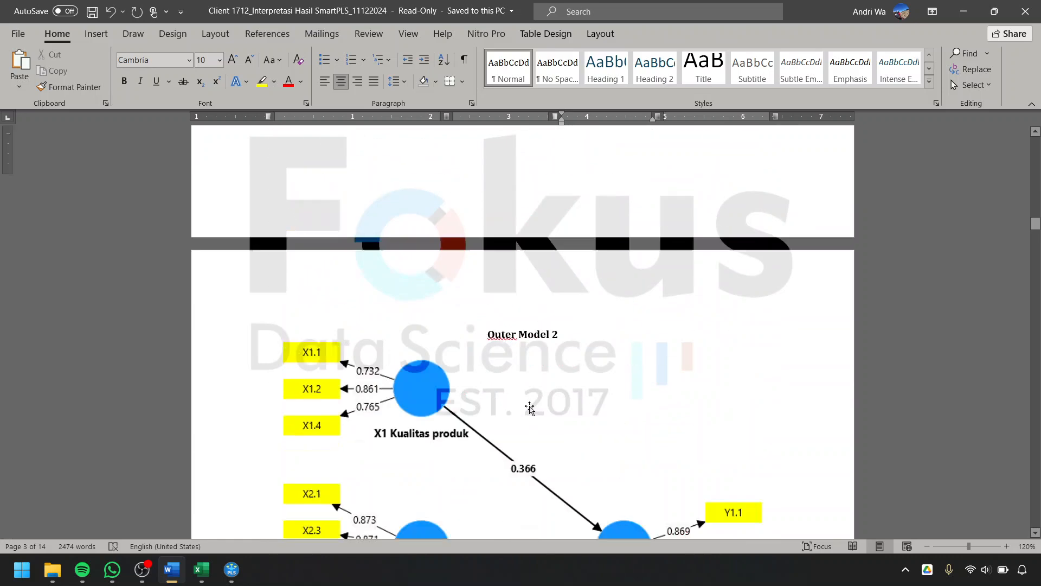
scroll(526, 369, "up", 3)
left_click(492, 270)
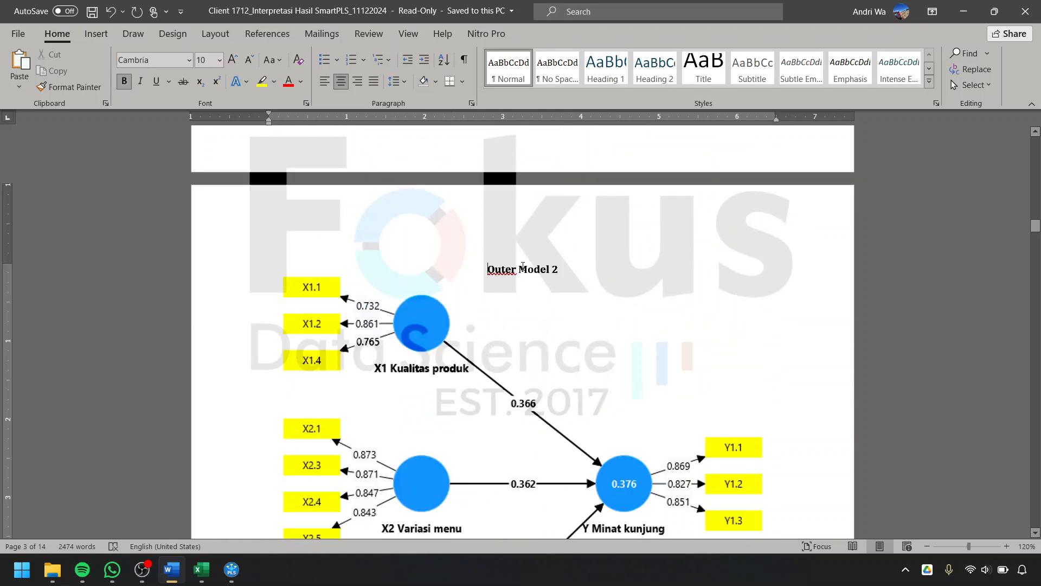
scroll(504, 438, "down", 3)
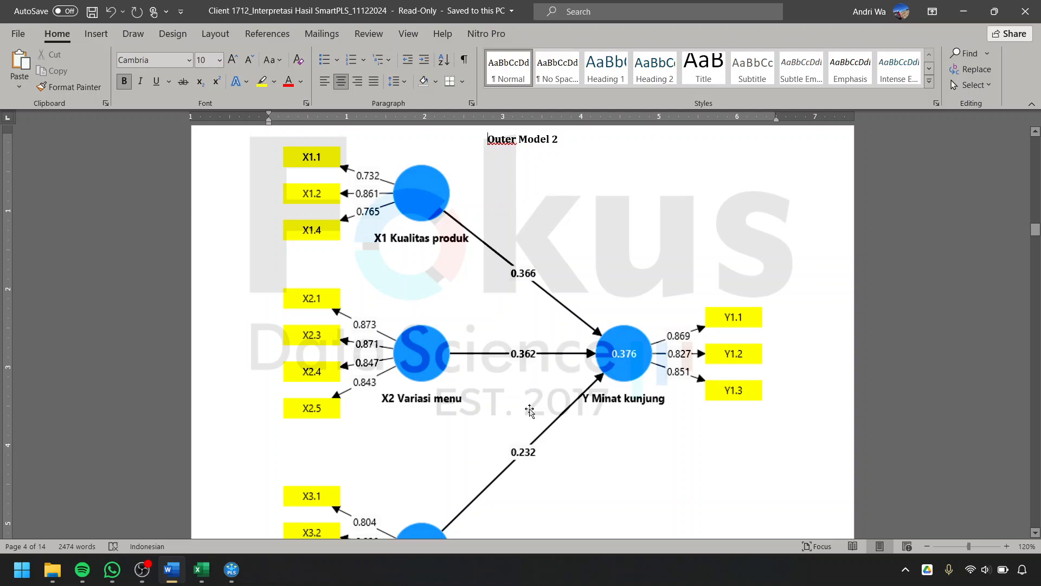
scroll(556, 344, "up", 9)
scroll(555, 344, "up", 20)
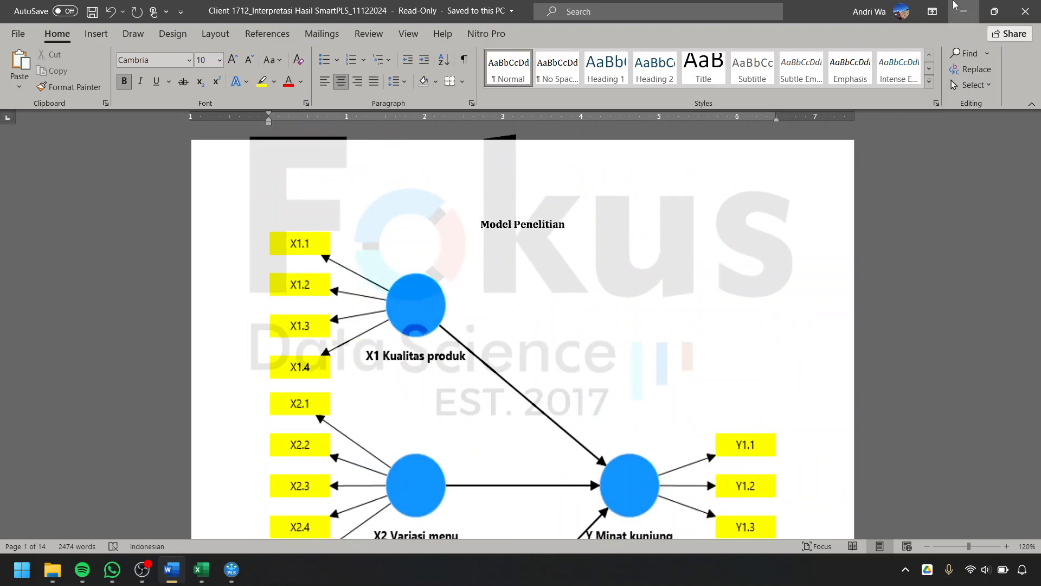
left_click(963, 11)
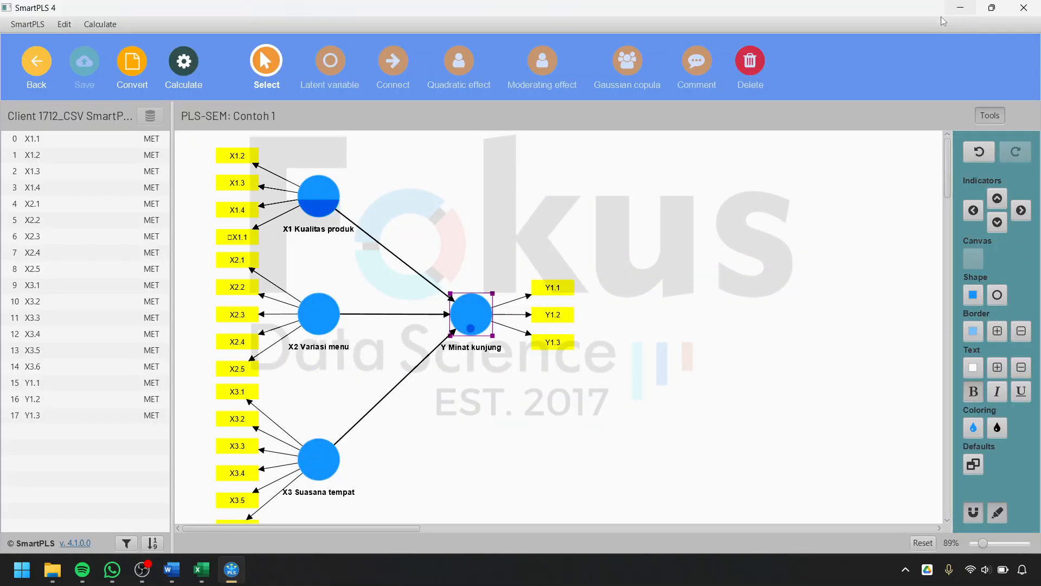
Run the PLS-SEM algorithm on the Contoh 1 model and open the outer loadings matrix in its report
left_click(174, 60)
left_click(251, 100)
left_click(643, 496)
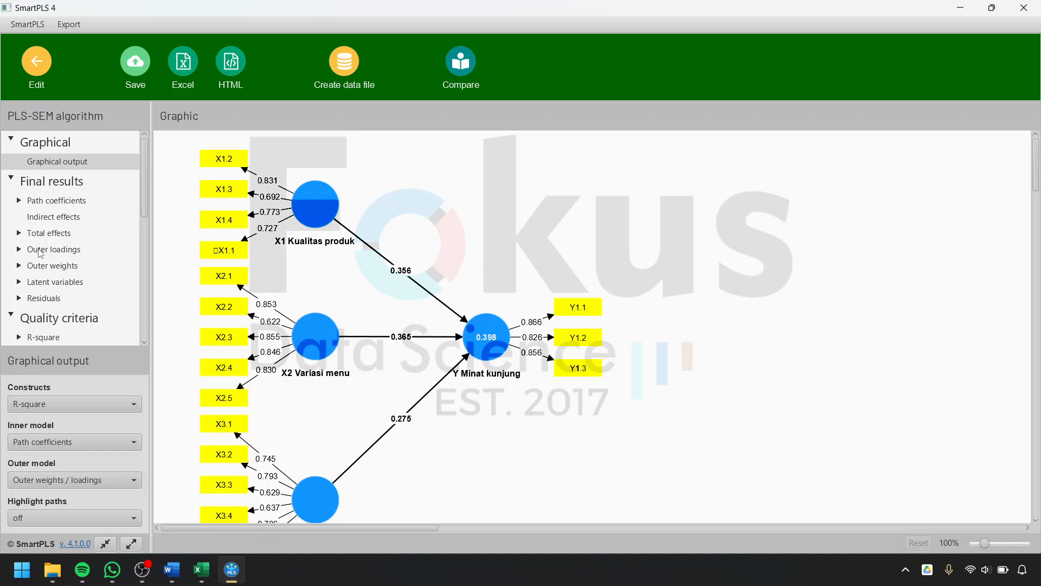
left_click(65, 253)
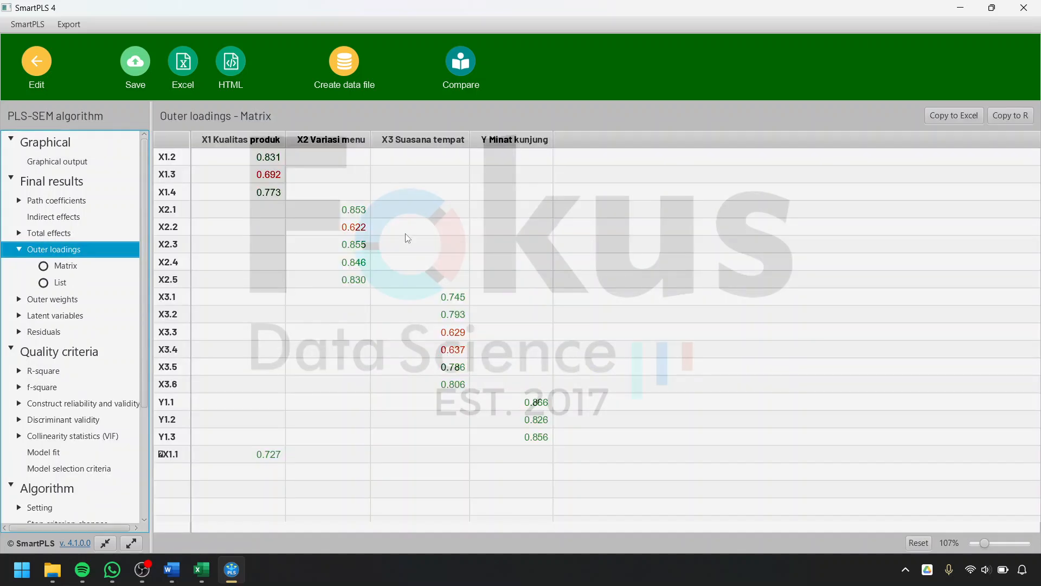
Switch to the Excel results workbook and examine the outer loadings and AVE table on the PLSAlgorithm 1 sheet
left_click(201, 570)
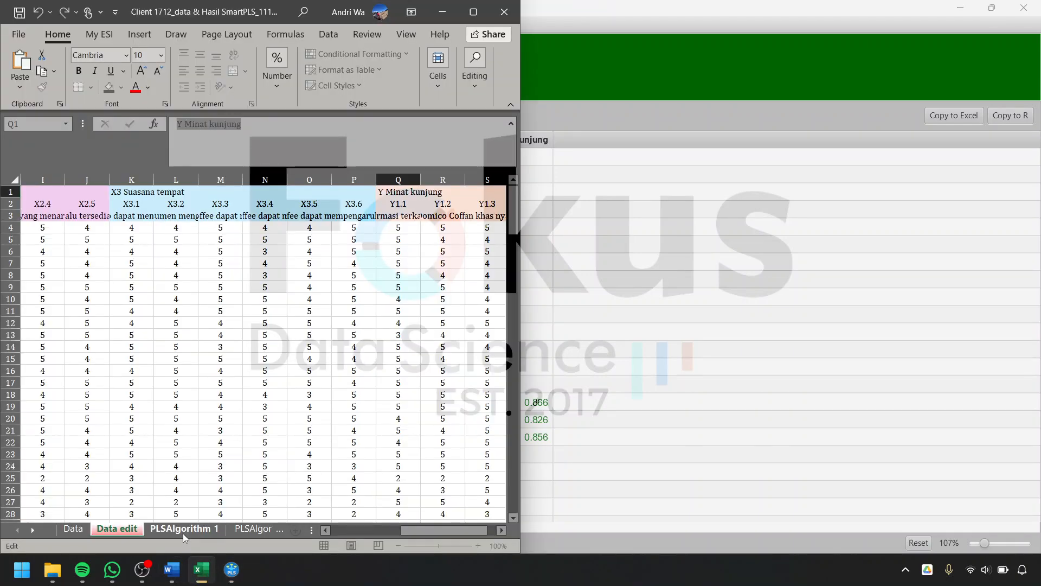
left_click(184, 530)
left_click(123, 229)
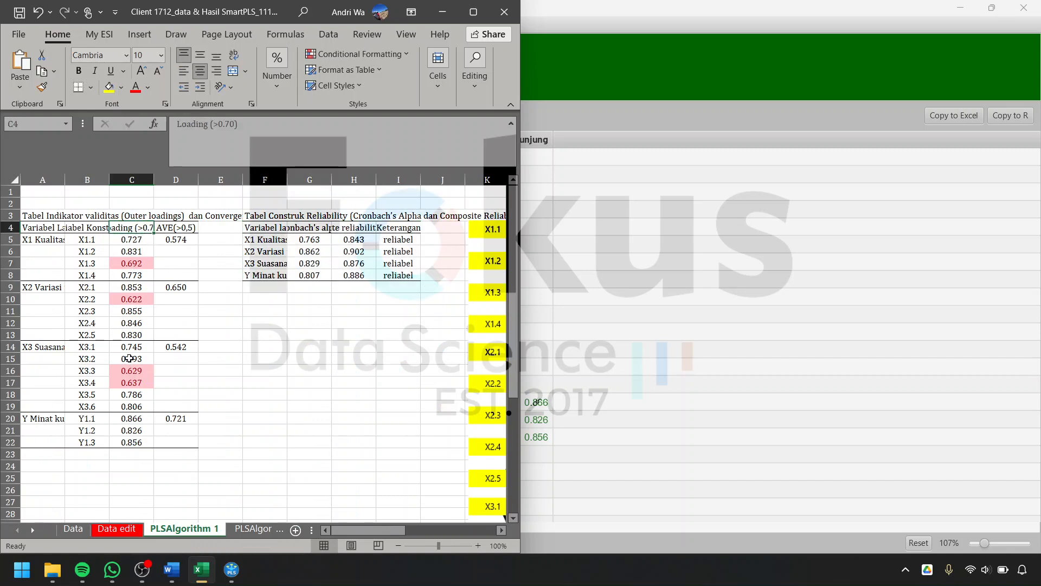
Return to the SmartPLS outer loadings matrix and check the loadings below 0.70 for X1.3, X2.2, X3.3 and X3.4
left_click(839, 363)
left_click(264, 177)
left_click(341, 223)
left_click(426, 335)
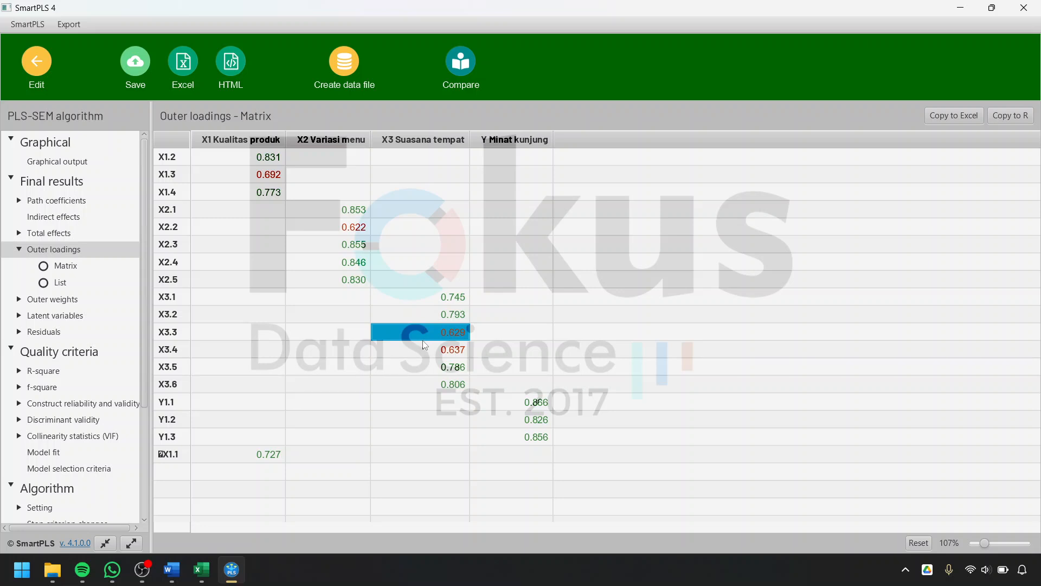
left_click(420, 354)
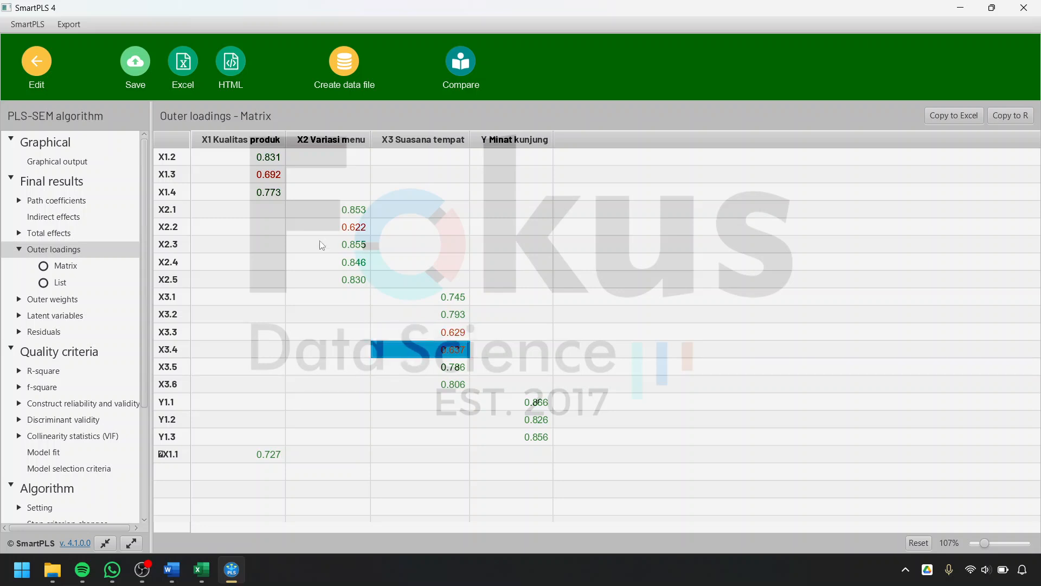
left_click(271, 178)
left_click(331, 225)
left_click(422, 332)
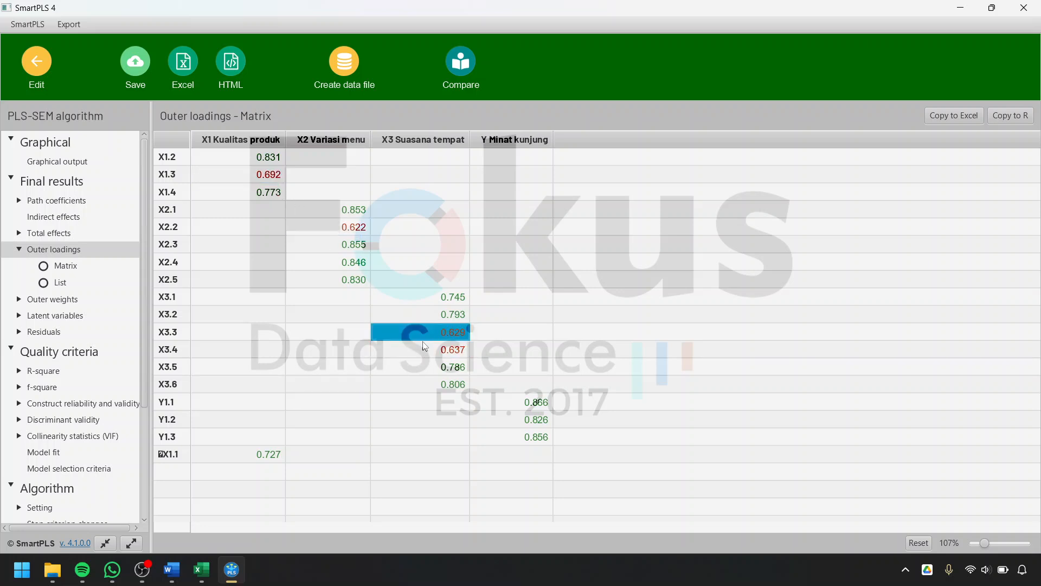
left_click(418, 344)
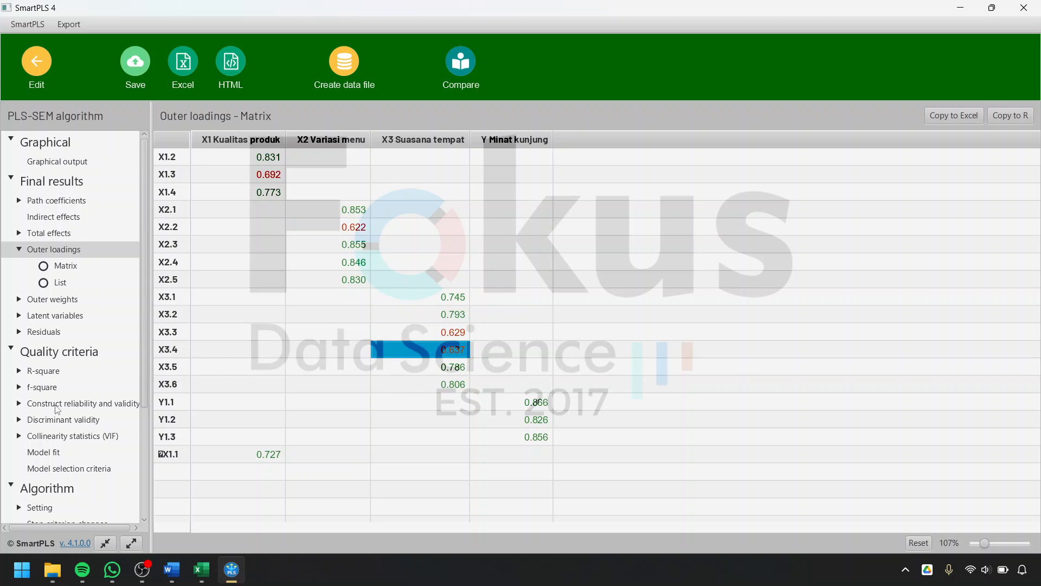
Examine the construct reliability and validity overview for all four constructs, and return to the Contoh 1 model
left_click(62, 408)
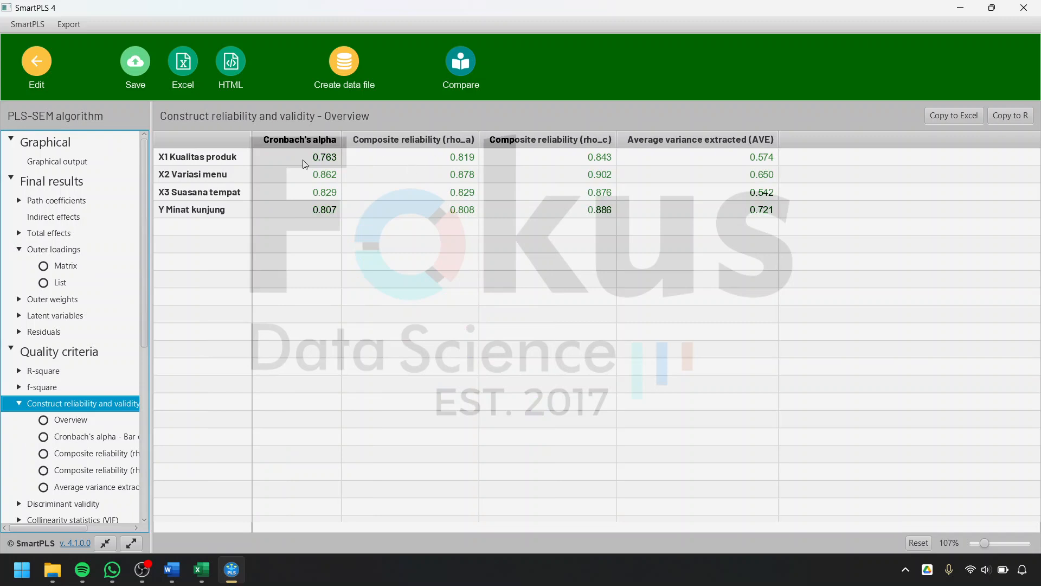
left_click(38, 76)
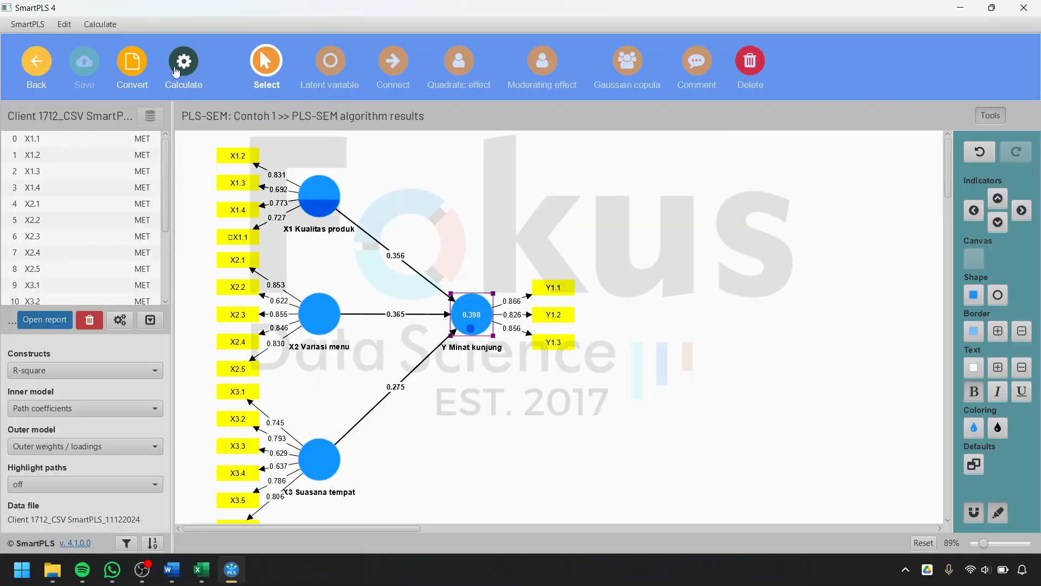
Rerun the PLS-SEM algorithm on Contoh 1 with the path weighting scheme and standardized results, opening the report
left_click(194, 66)
left_click(261, 102)
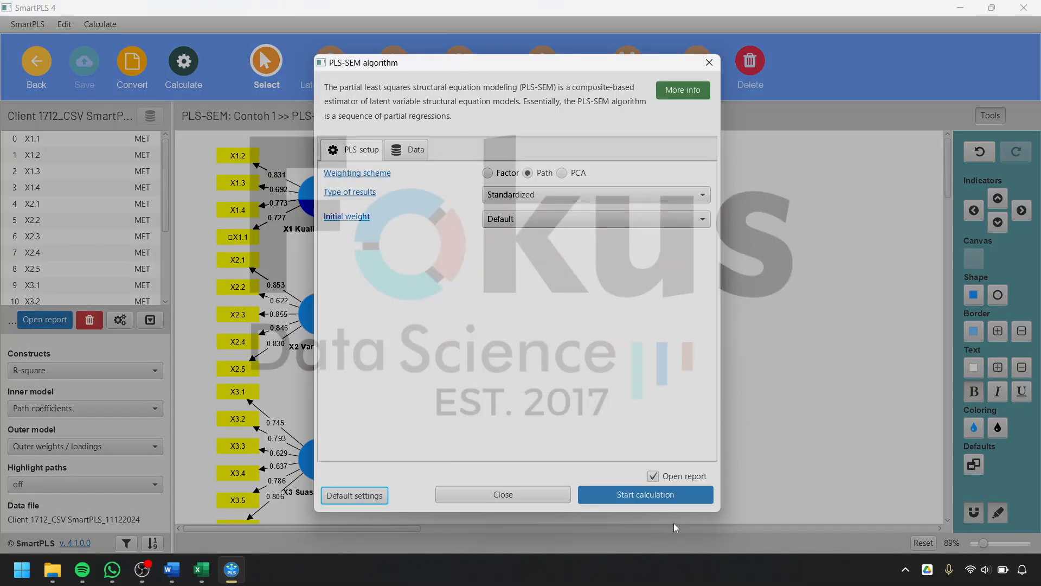
left_click(669, 502)
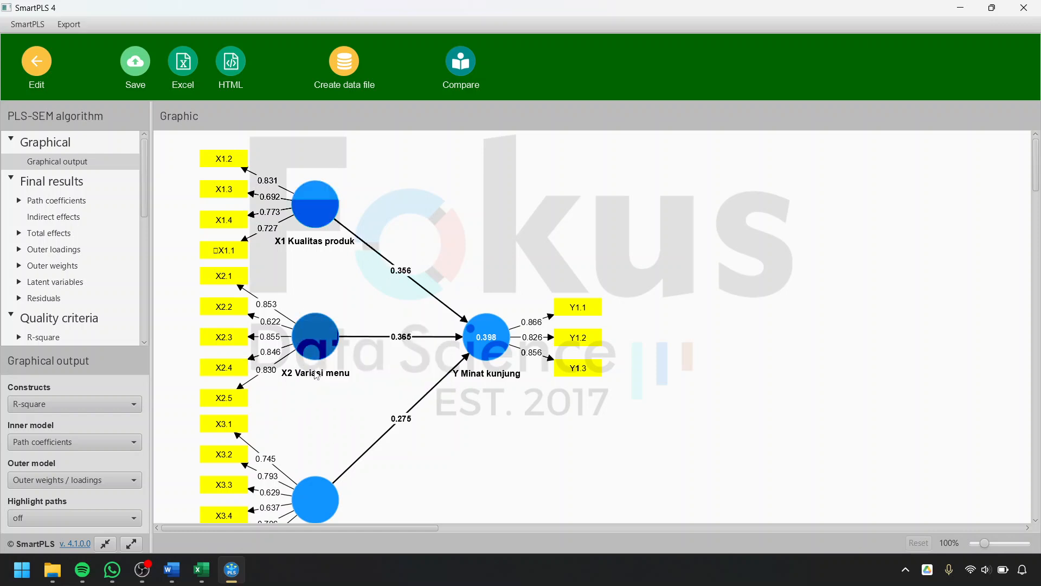
mouse_move(335, 345)
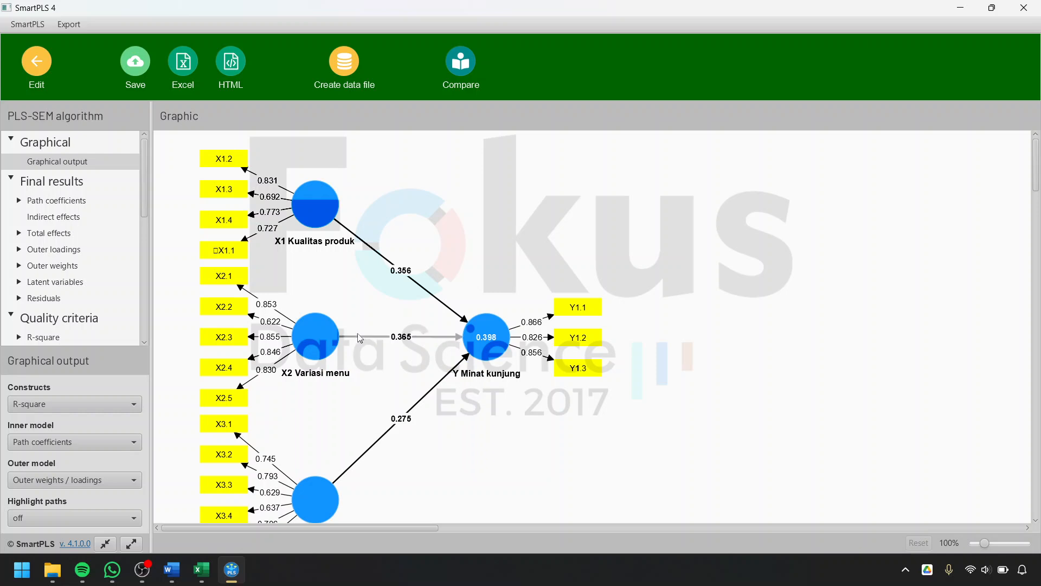
Save the report in the Contoh project under the file name PLSAlgorithm 1
left_click(139, 75)
triple_click(559, 292)
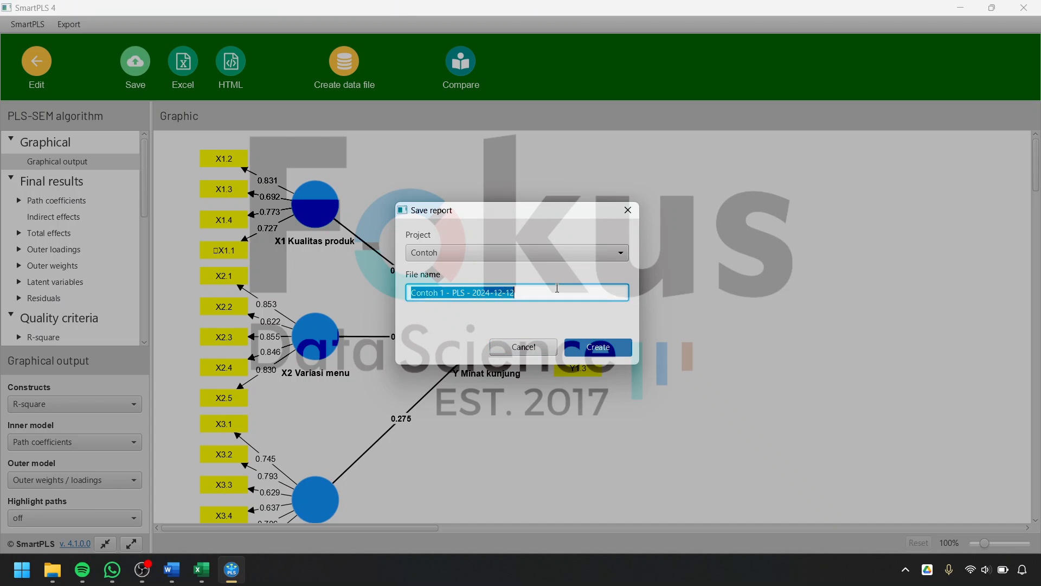
key("BackSpace")
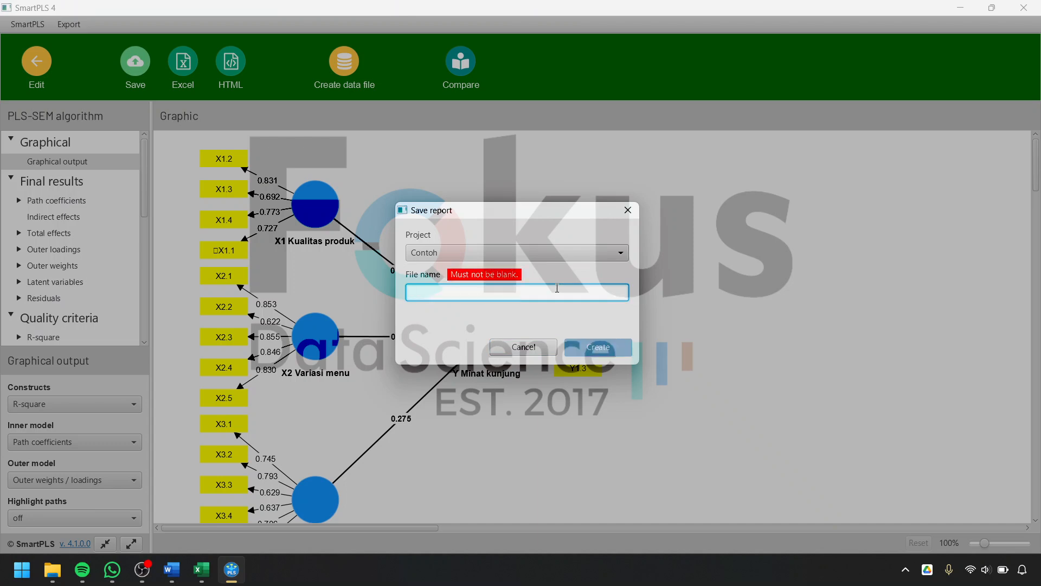
type("PLSAlgorithm 1")
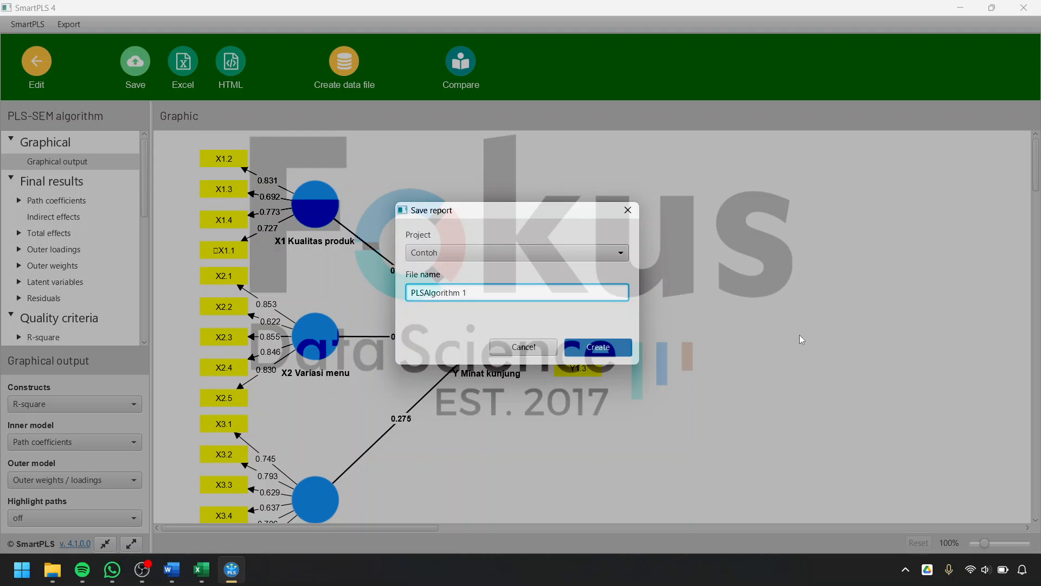
left_click(593, 353)
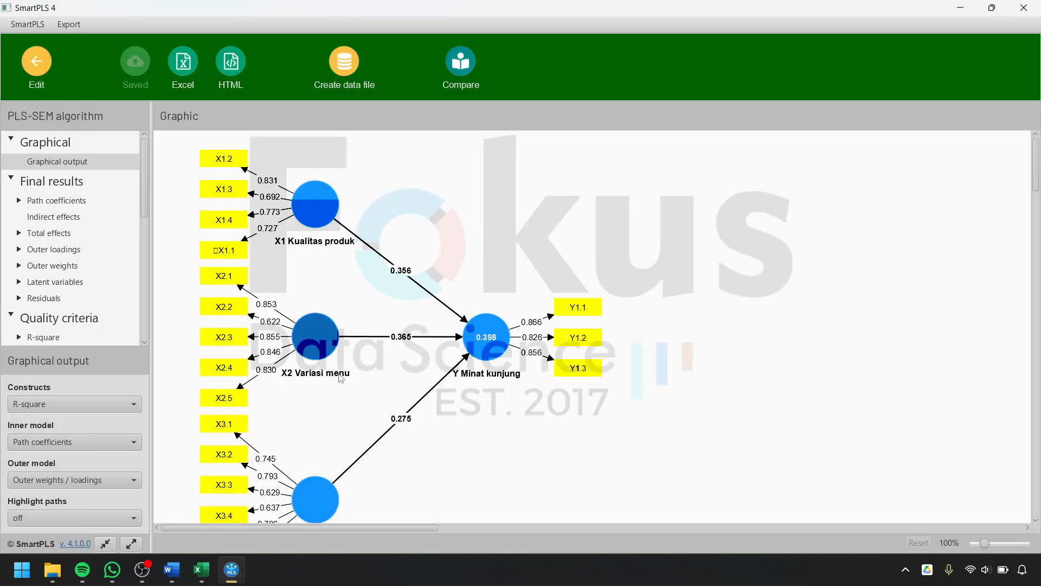
Prepare an Excel export of the report named PLSAlgorithm 1 in the Client 1712_PLSAlgorithm 1_11122024 folder, and cancel it
left_click(183, 67)
left_click(659, 372)
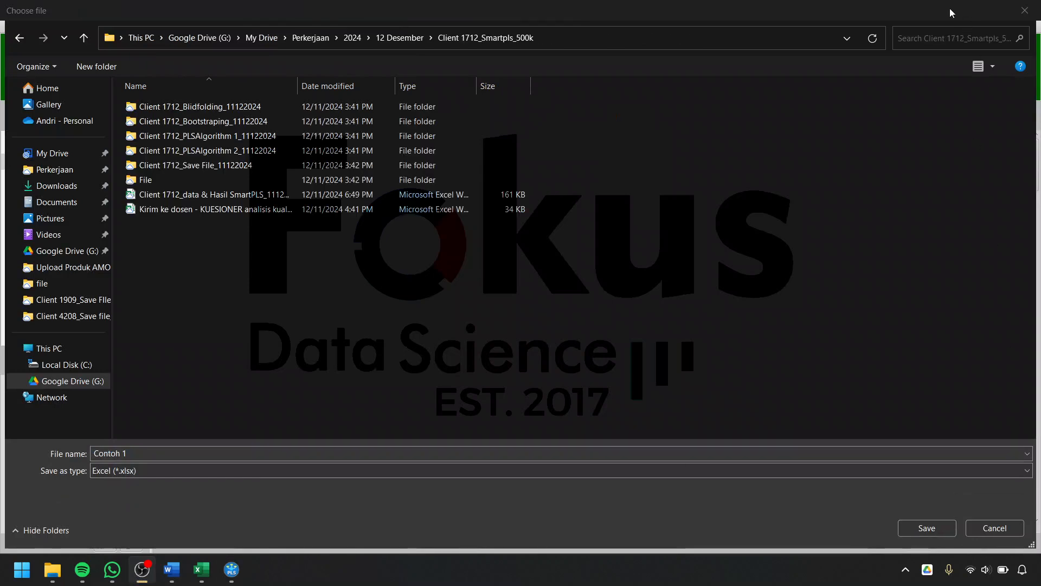
double_click(187, 450)
left_click(187, 451)
left_click_drag(170, 452, 59, 459)
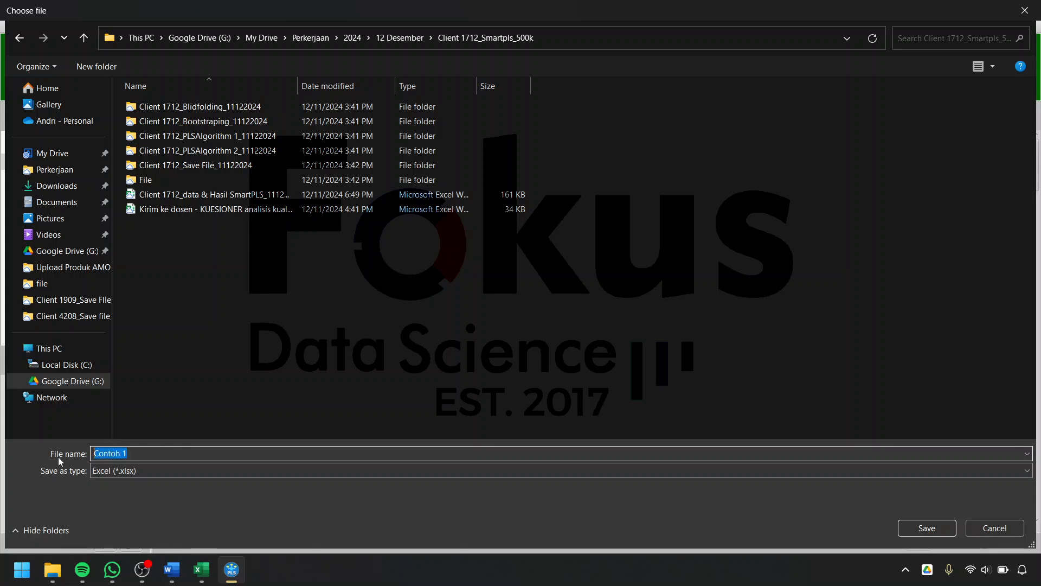
type("PLSAlgorithm")
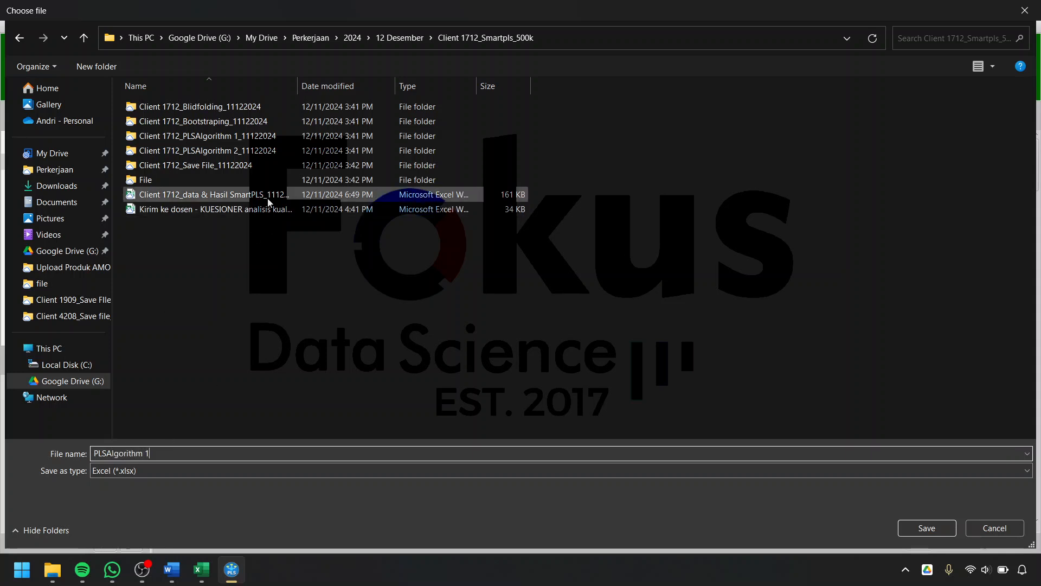
double_click(261, 136)
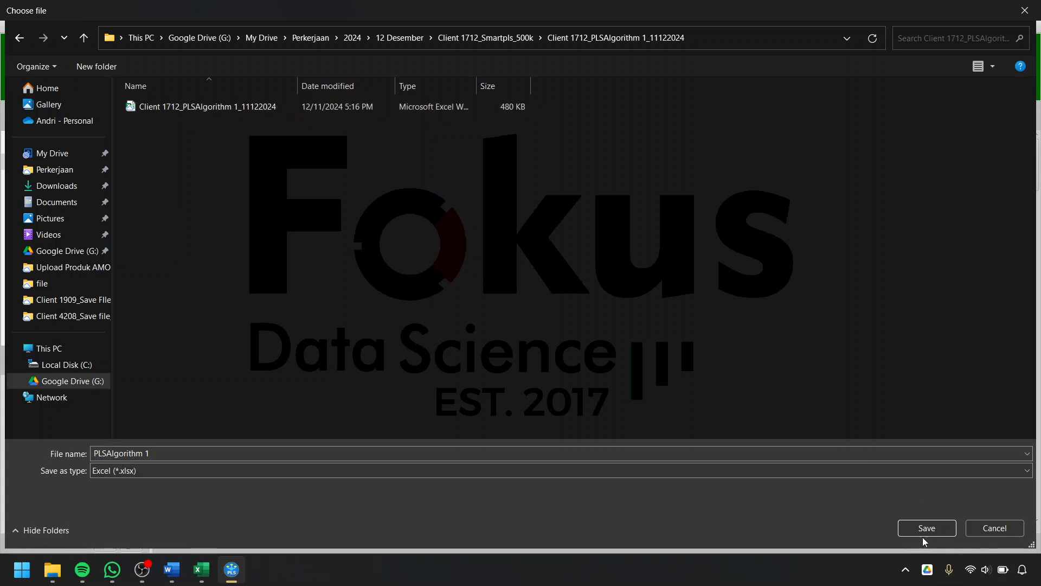
left_click(1012, 529)
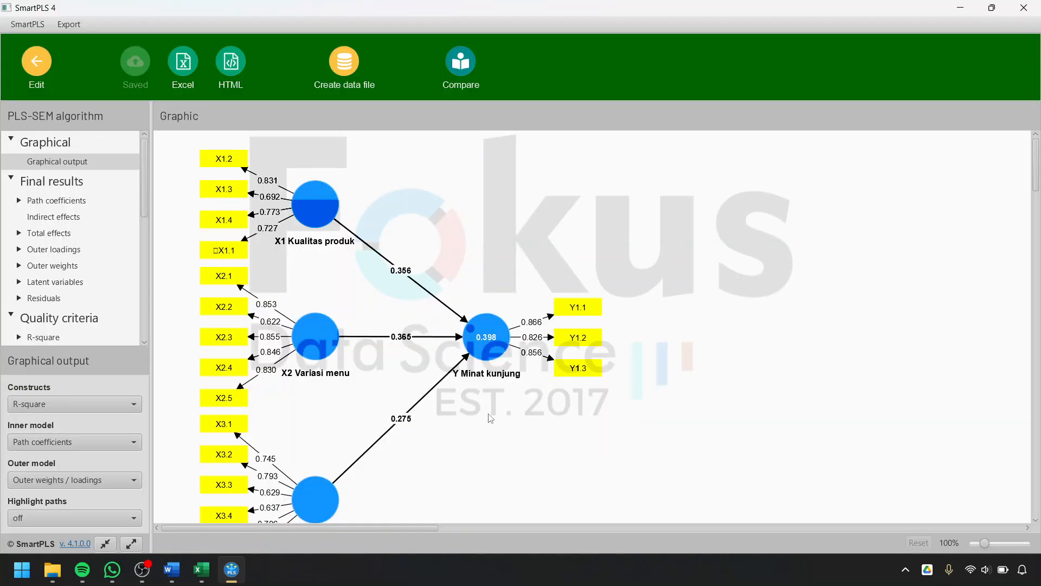
Start exporting the results diagram as a PNG image to an external file, and cancel at the file selection
scroll(410, 356, "down", 2)
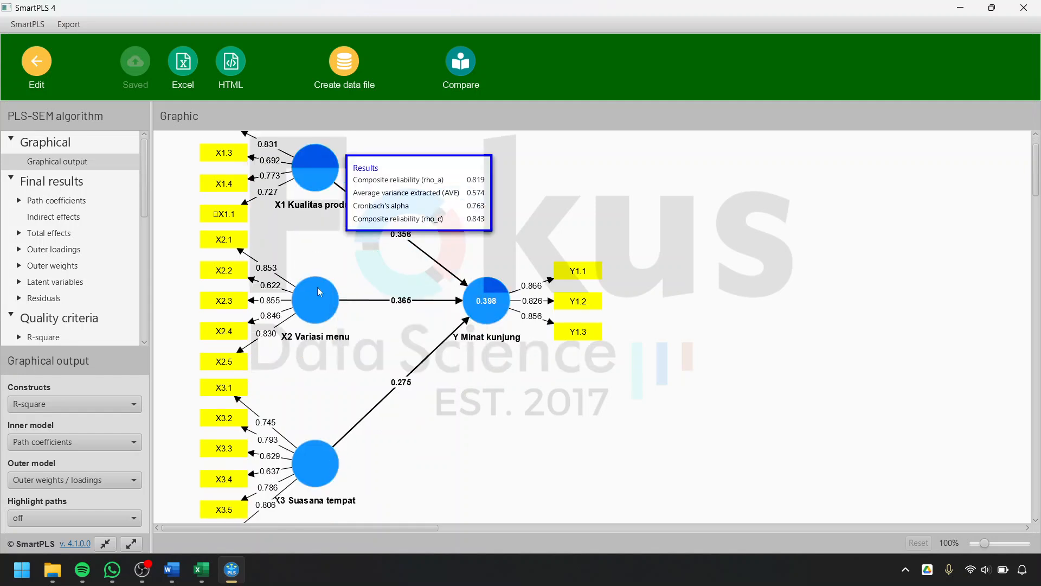
right_click(454, 364)
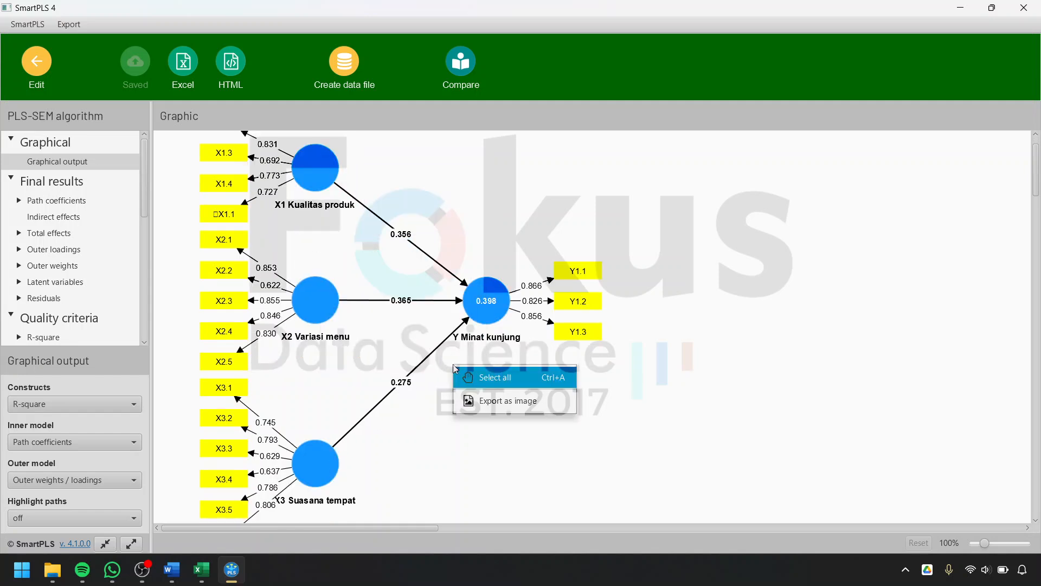
left_click(486, 404)
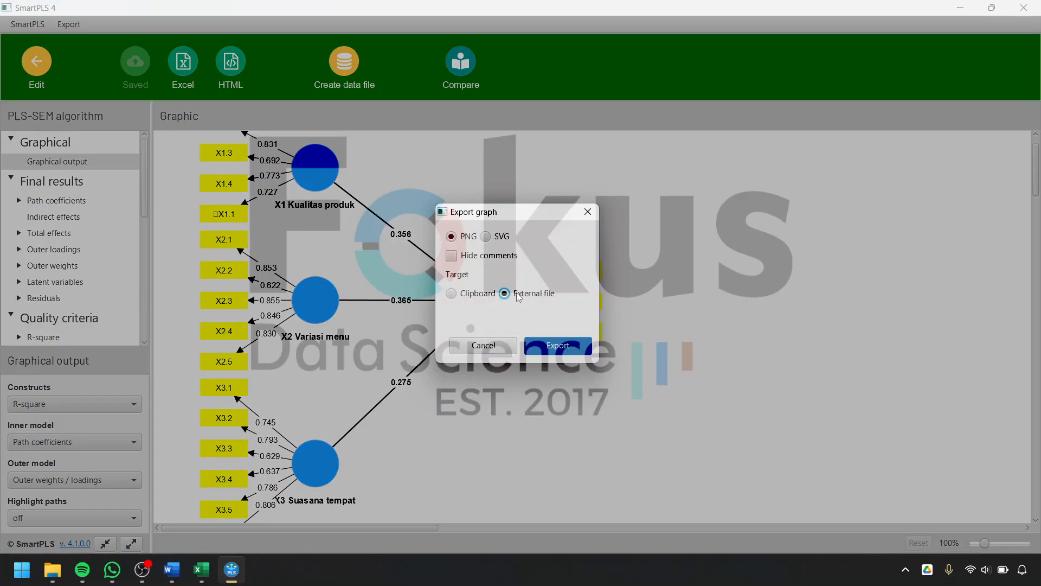
left_click(571, 348)
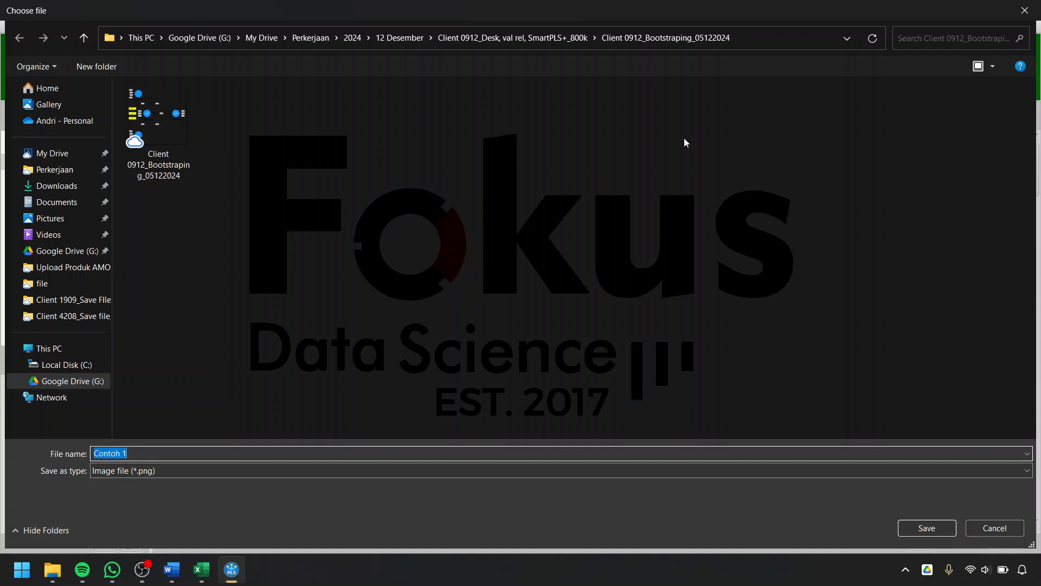
left_click(994, 528)
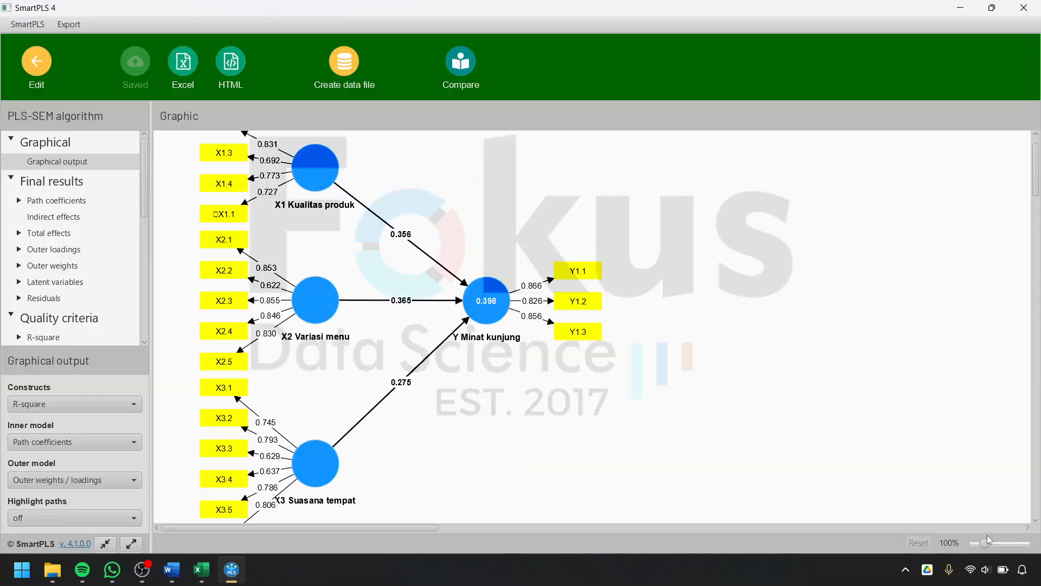
Return to the workspace and duplicate the Contoh 1 model as Contoh 2 eliminasi
left_click(36, 67)
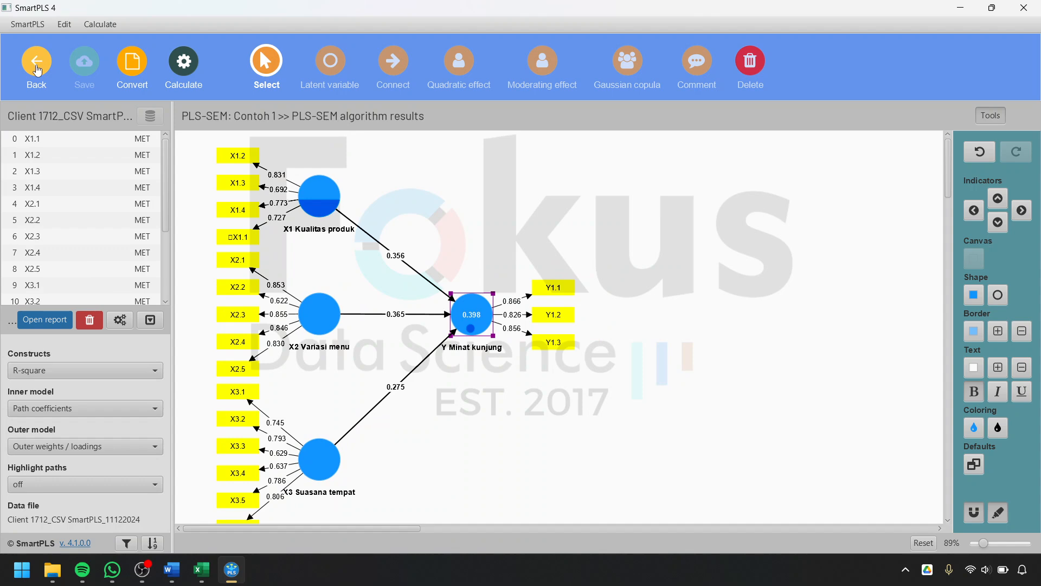
left_click(37, 68)
left_click(60, 173)
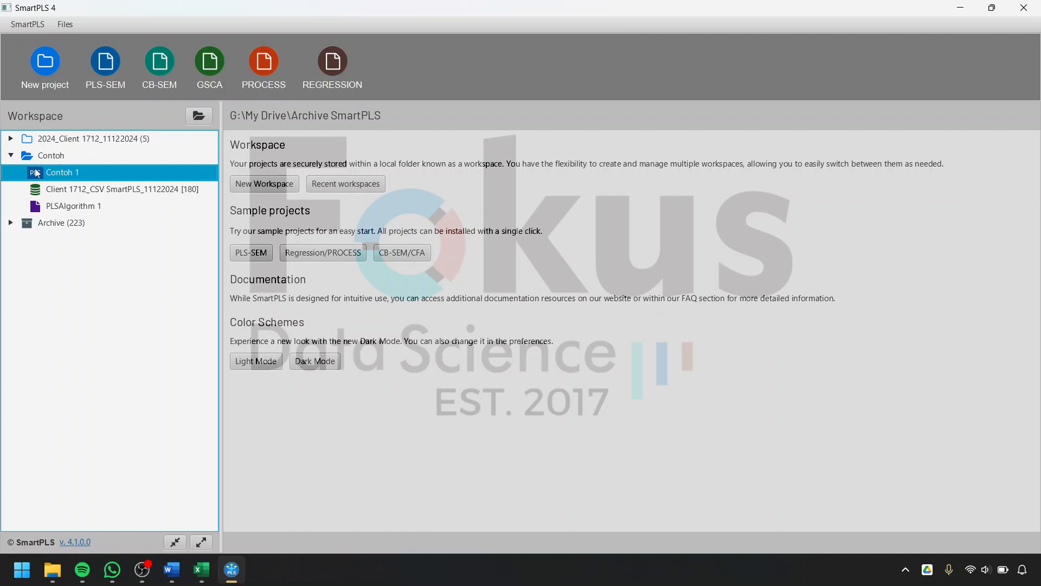
right_click(52, 176)
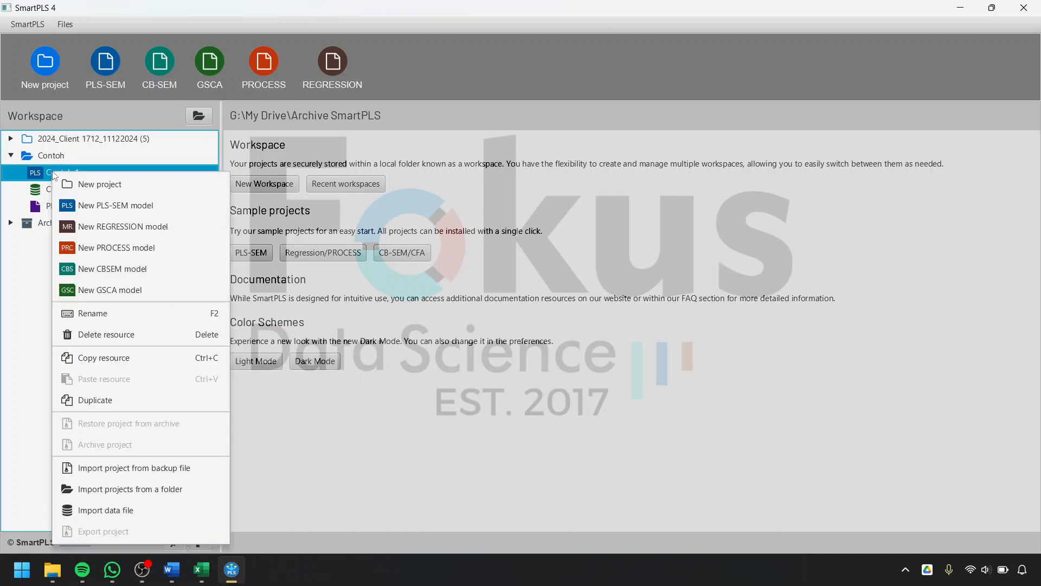
left_click(120, 401)
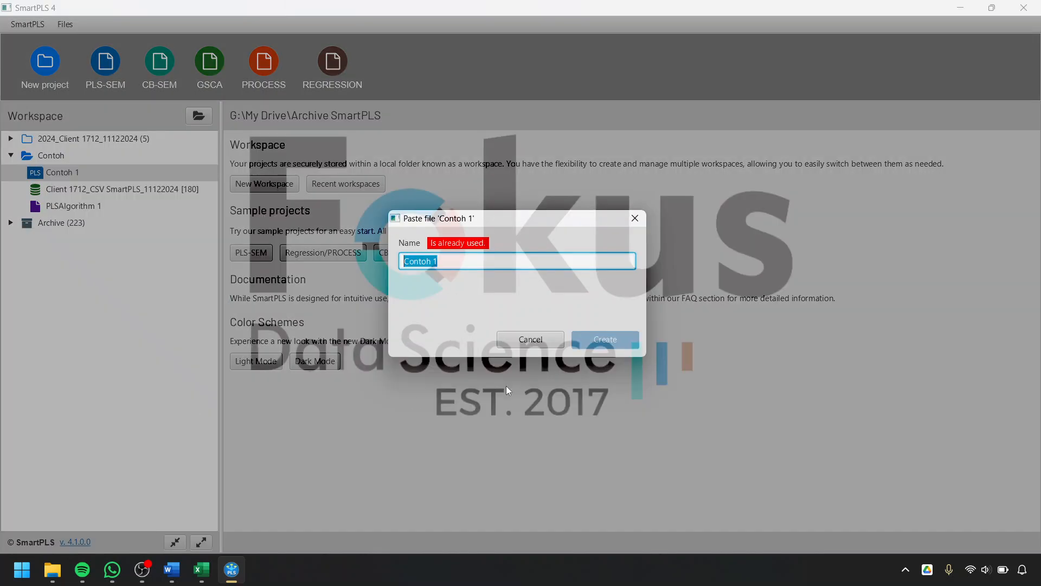
left_click(444, 264)
key("BackSpace")
type("2 eliminasi")
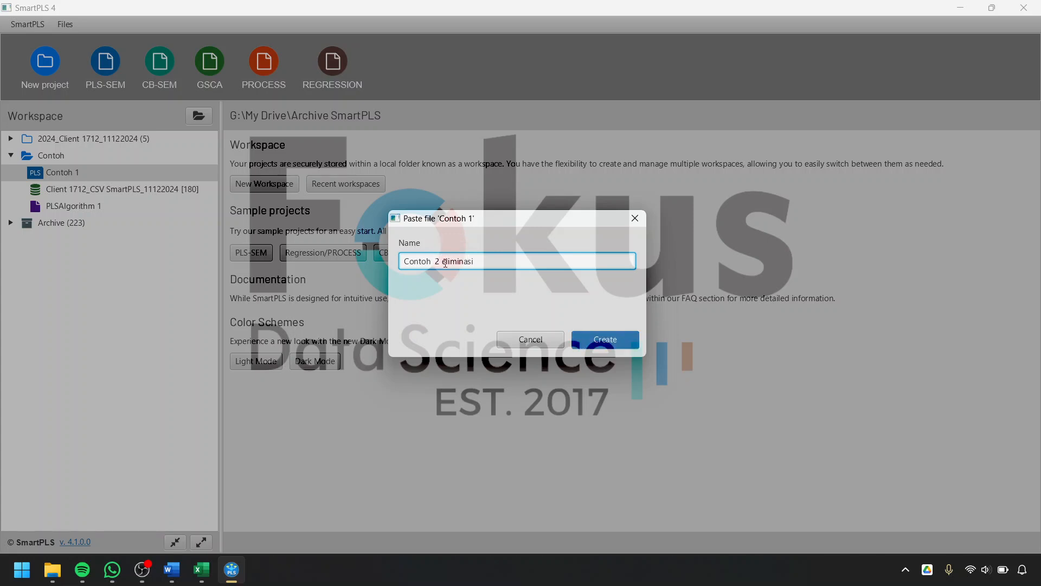
left_click(610, 341)
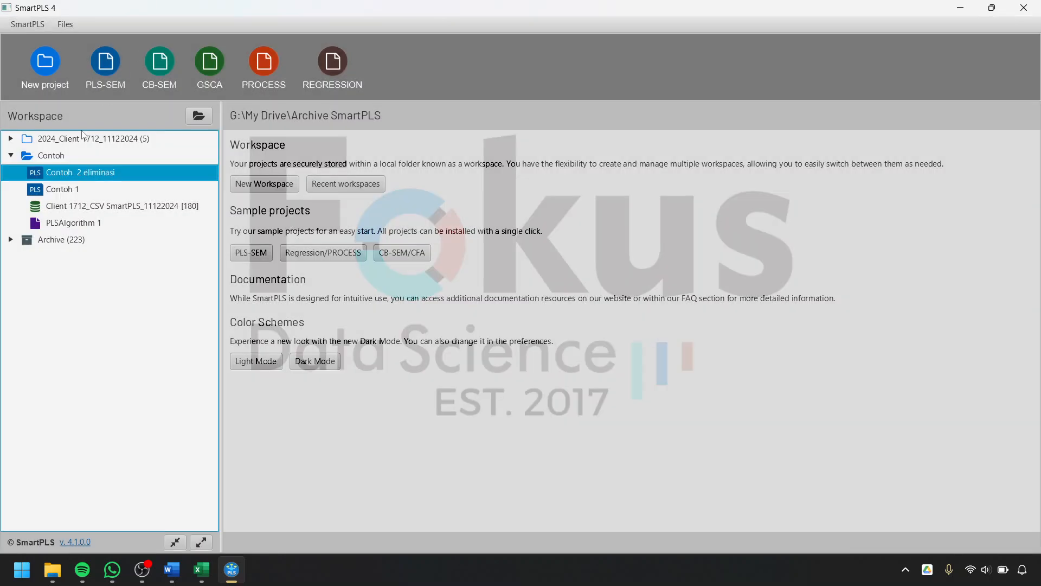
Open the Contoh 2 eliminasi model and run the PLS-SEM algorithm on it
double_click(86, 173)
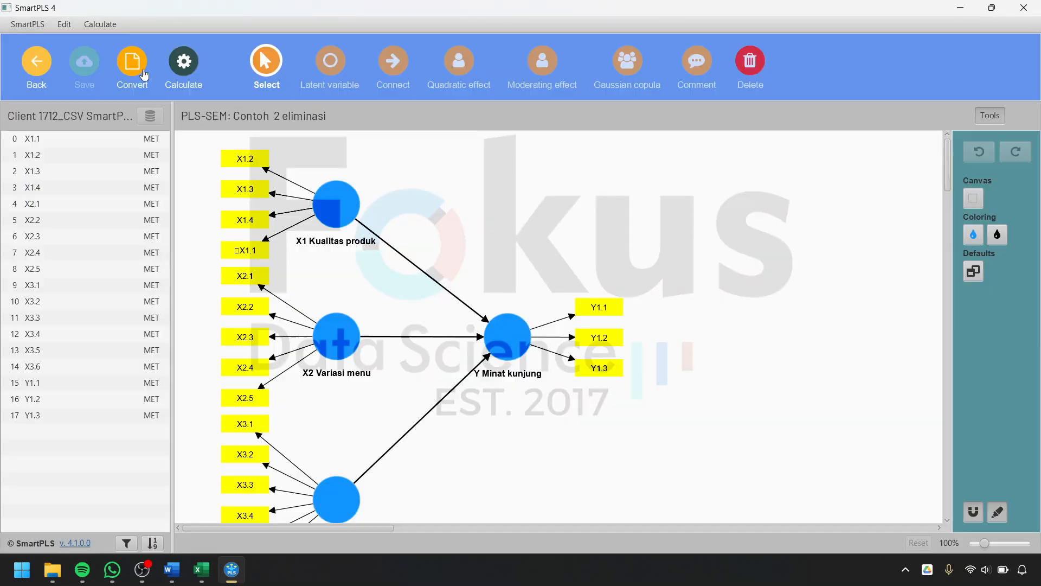
left_click(184, 68)
left_click(347, 99)
left_click(695, 494)
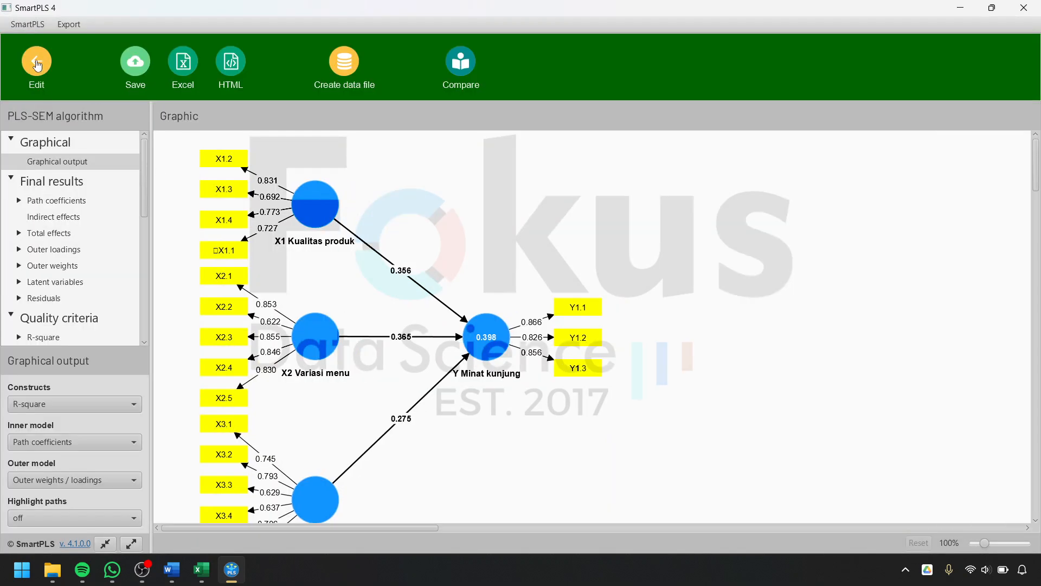
Return to the Contoh 2 eliminasi model for editing and review the outer loadings to identify the low-loading indicators
left_click(36, 64)
left_click(257, 195)
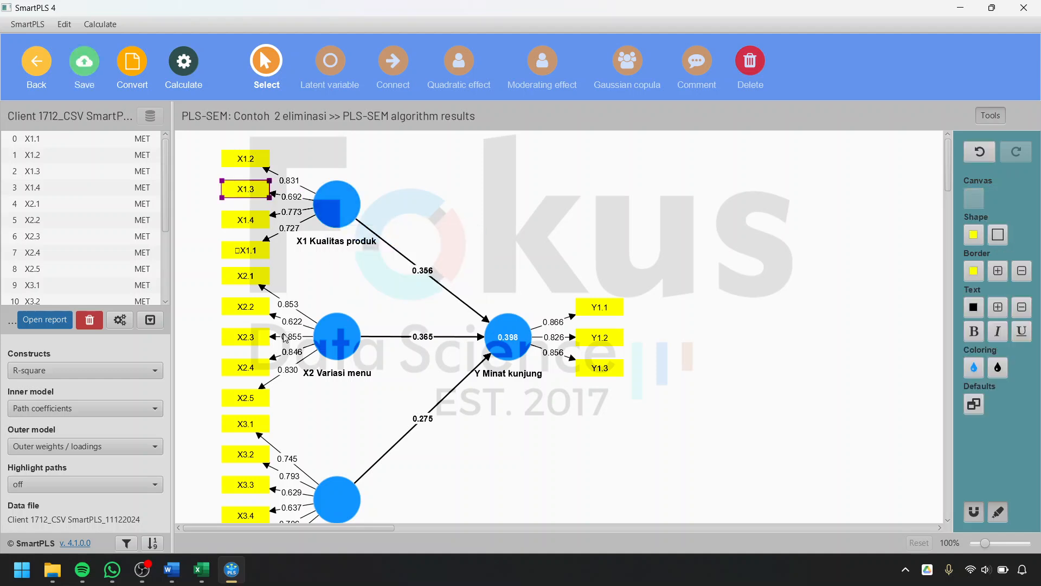
scroll(291, 355, "down", 1)
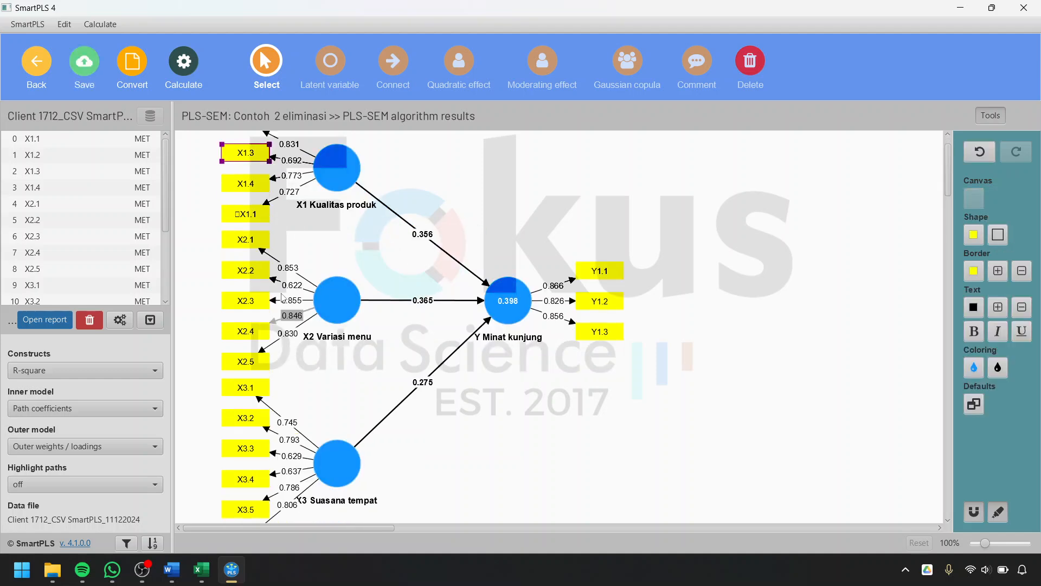
left_click(246, 270, "ctrl")
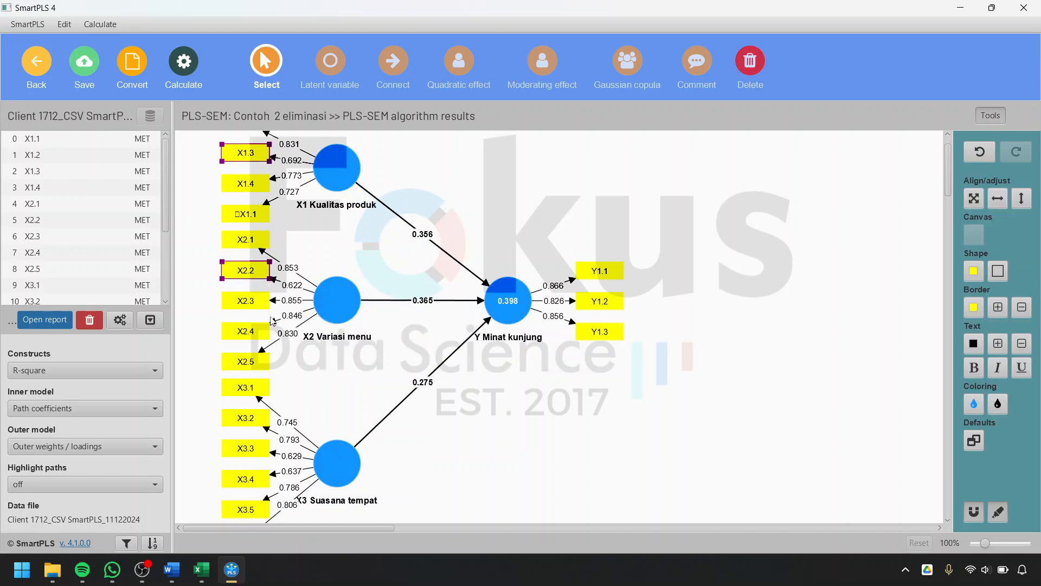
left_click(342, 251)
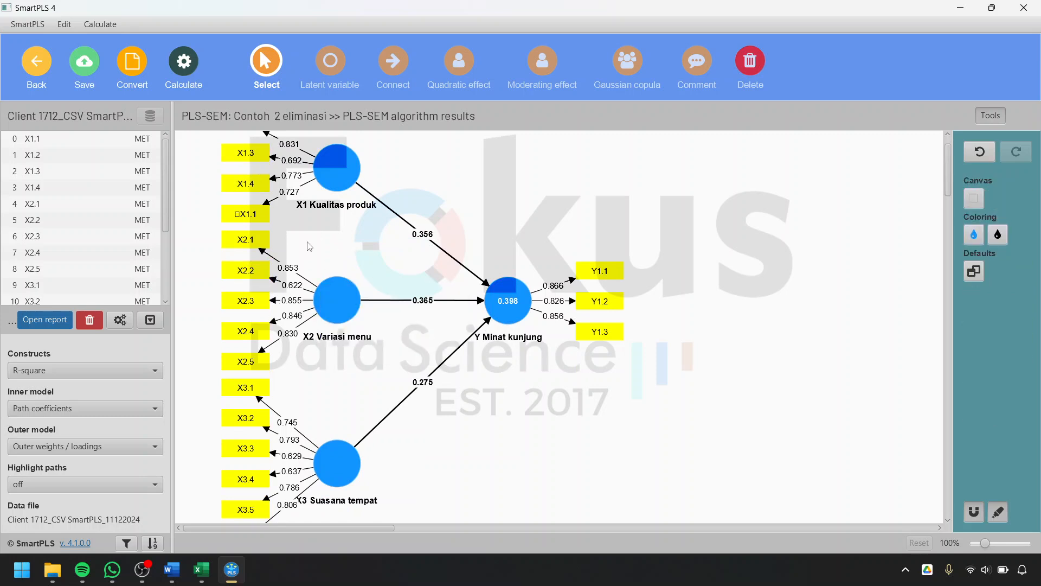
scroll(307, 247, "up", 1)
scroll(280, 359, "down", 2)
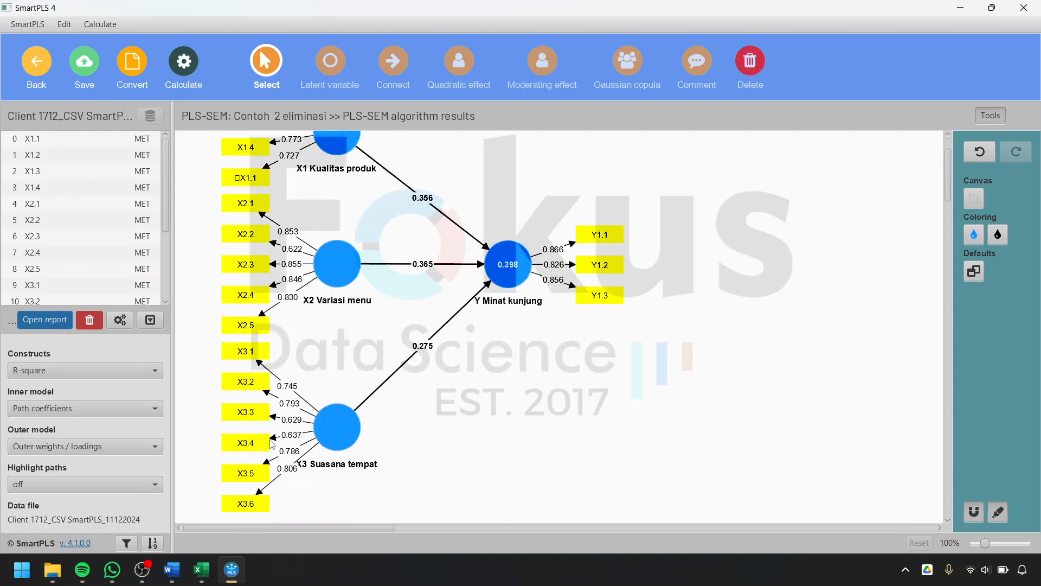
scroll(362, 290, "up", 2)
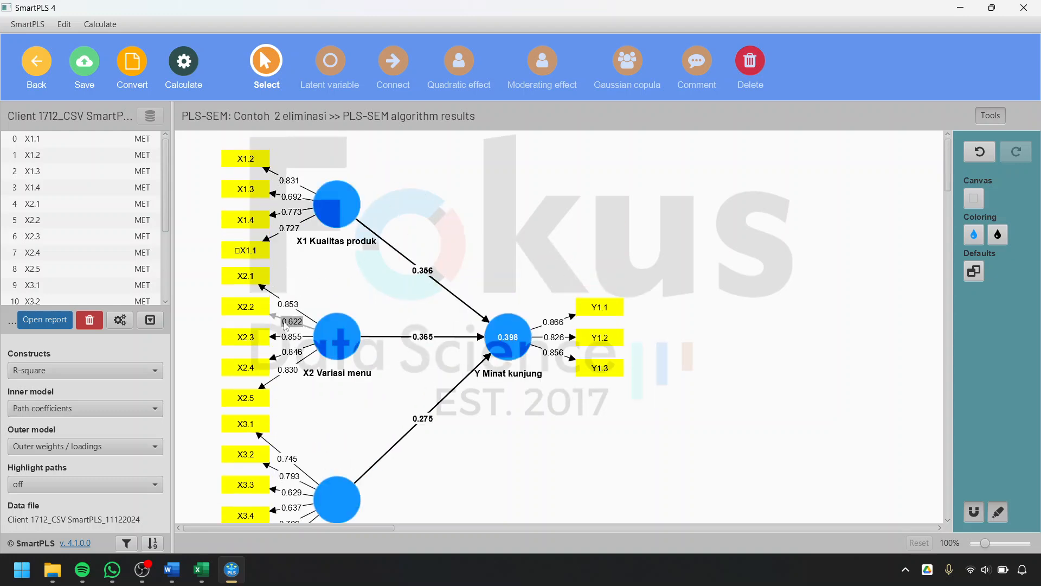
left_click(247, 190)
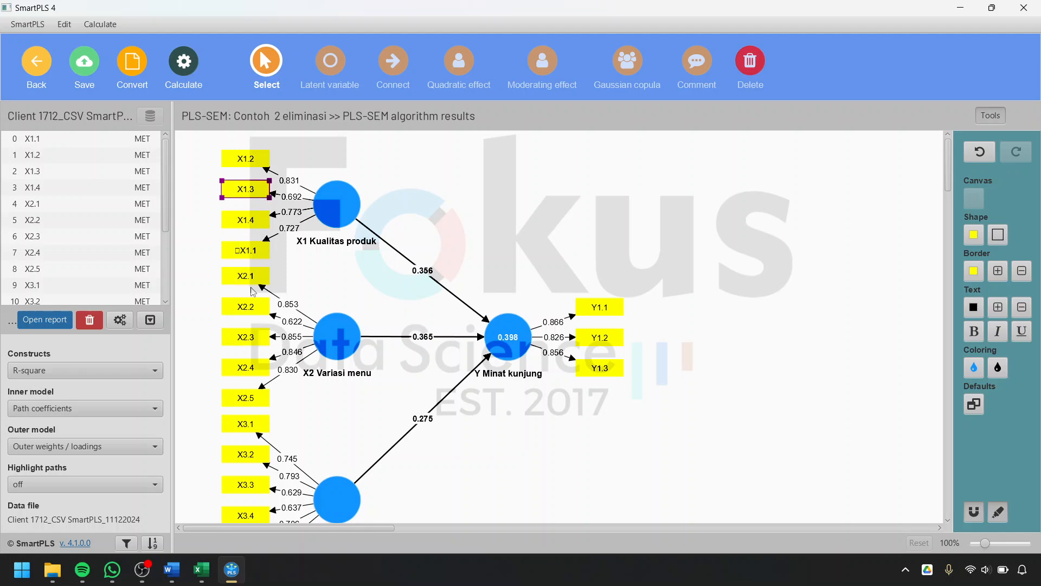
left_click(341, 278)
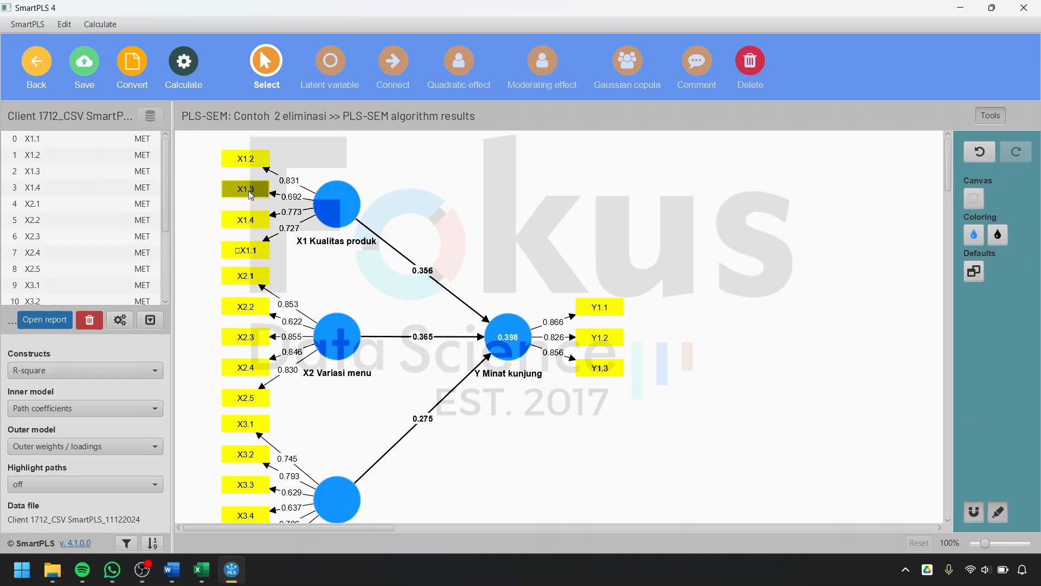
Delete the low-loading indicators X1.3, X2.2, X3.3 and X3.4 from the model
left_click(247, 189)
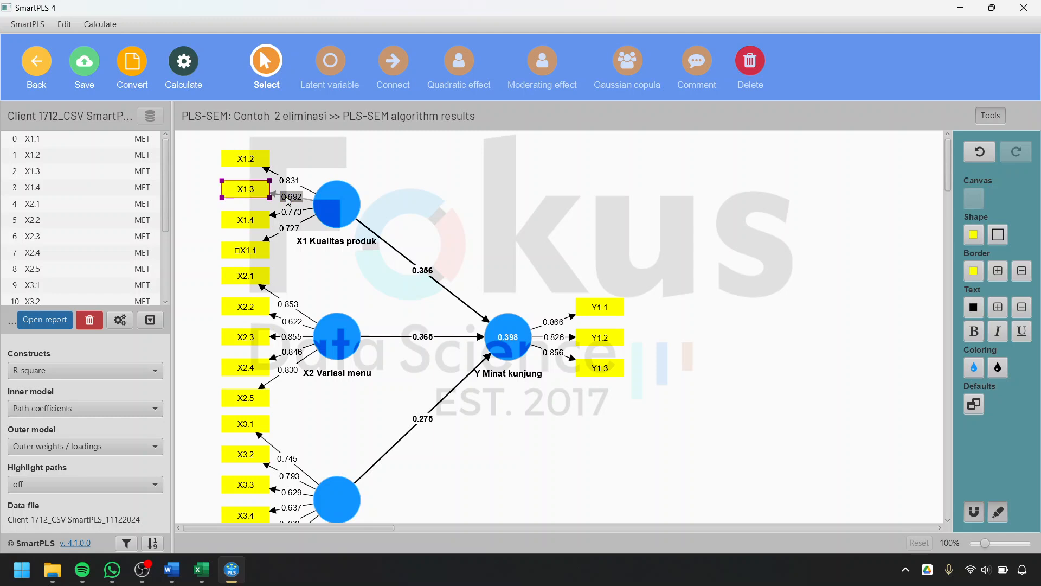
left_click(255, 307, "ctrl")
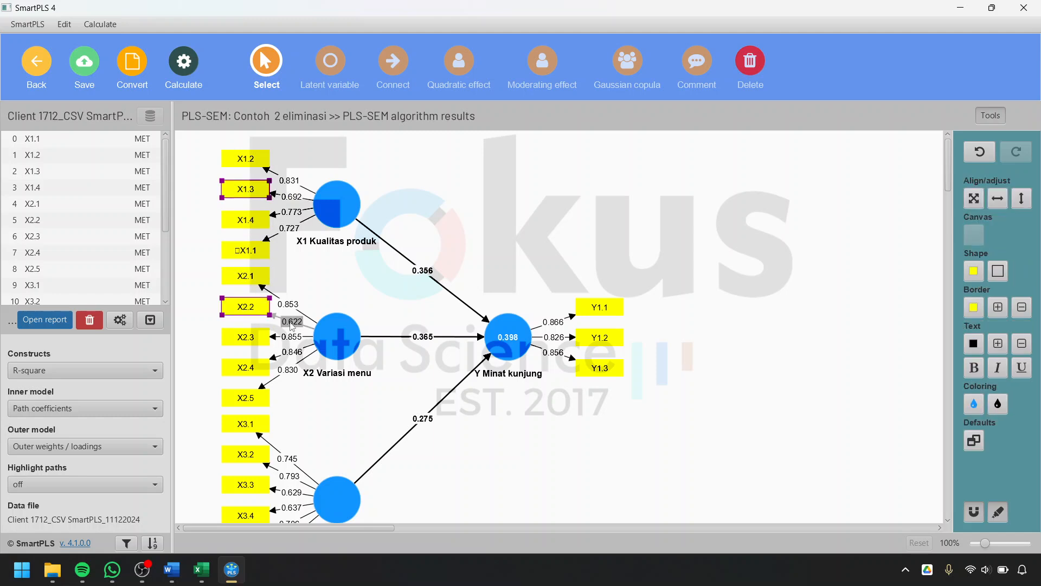
scroll(315, 419, "down", 1)
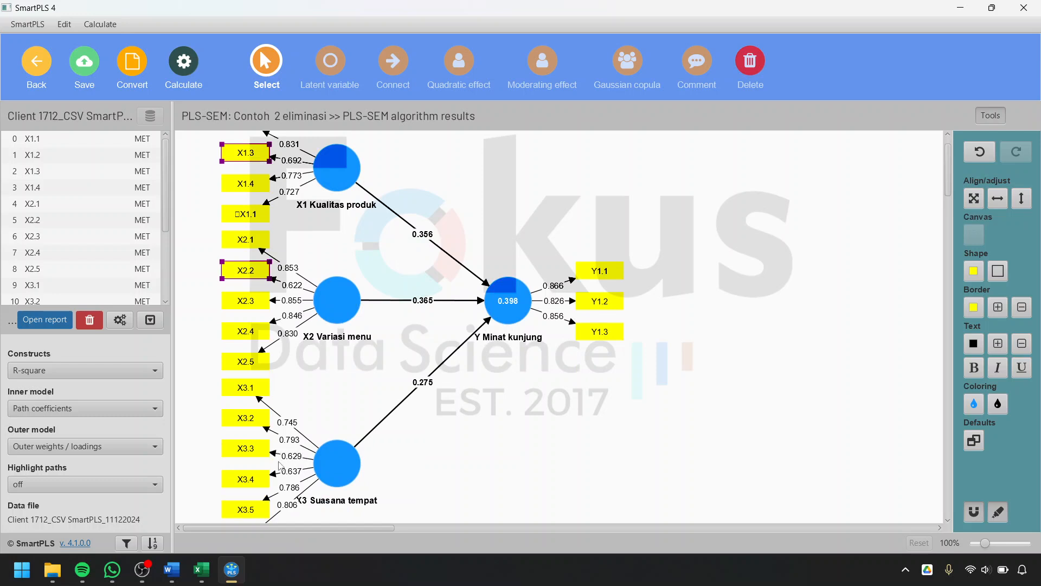
left_click(259, 457, "ctrl")
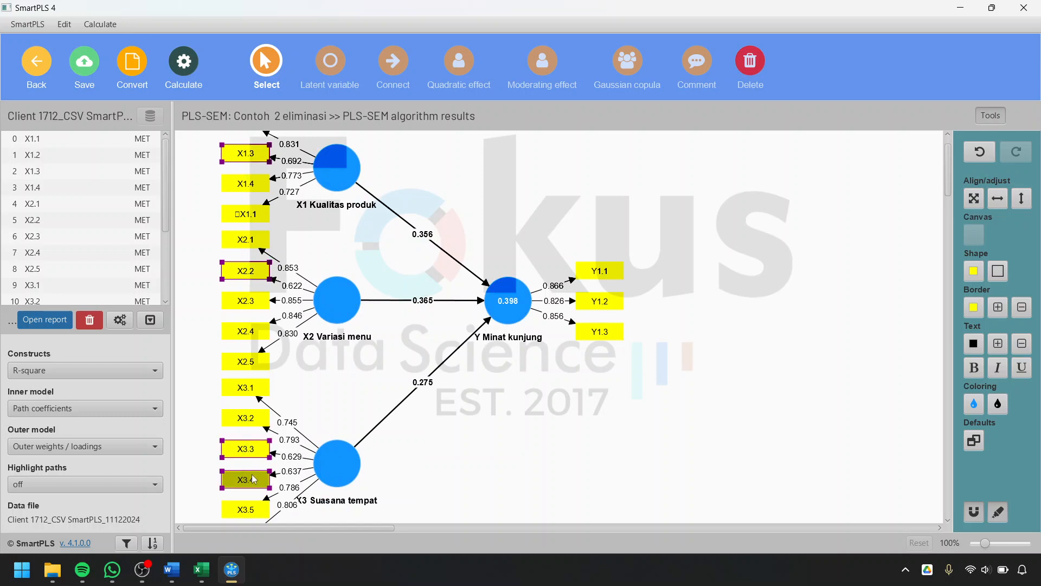
left_click(259, 478, "ctrl")
scroll(350, 471, "down", 3)
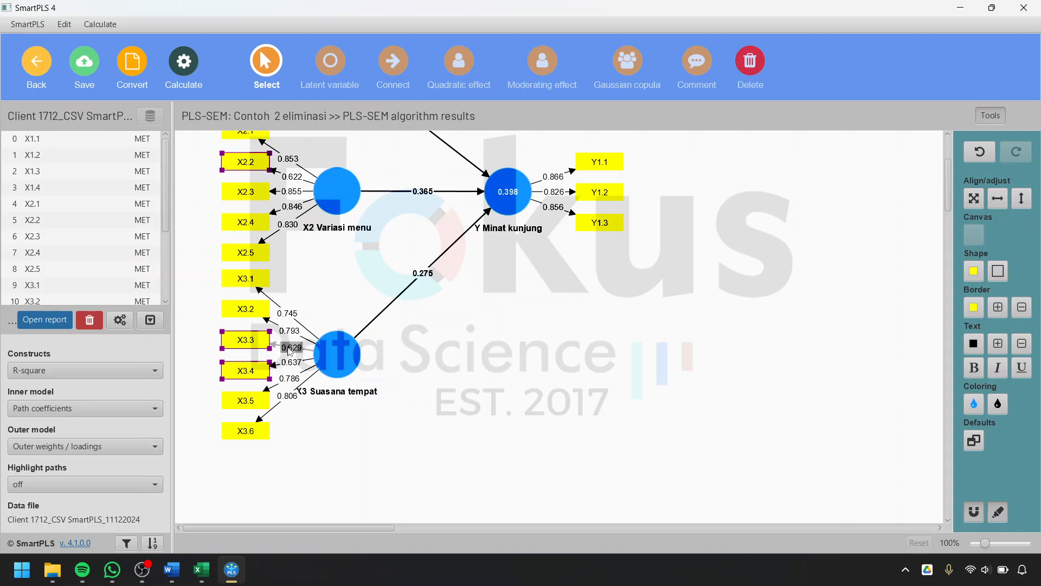
scroll(289, 351, "up", 2)
scroll(273, 201, "up", 1)
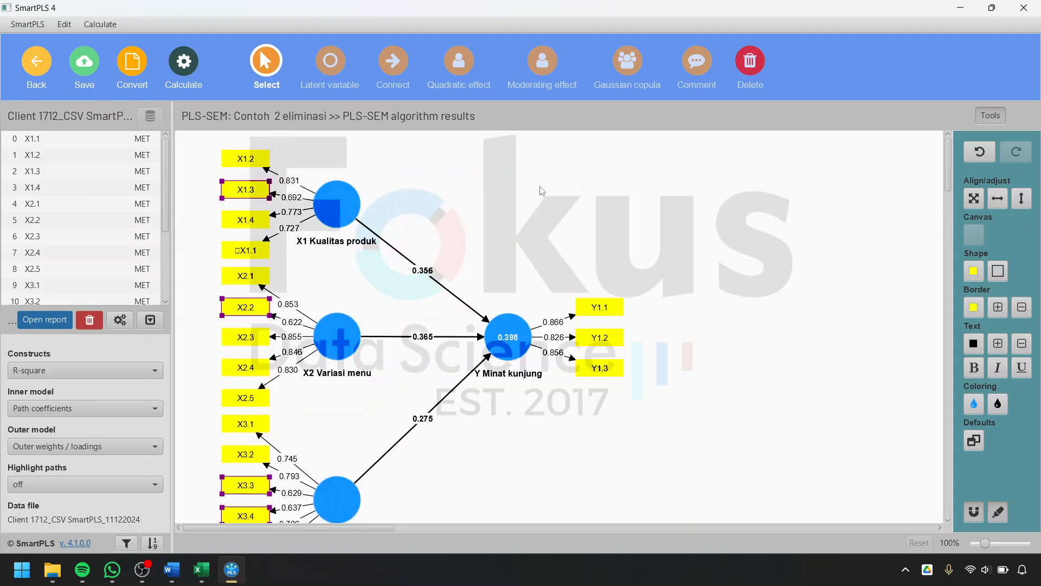
key("Delete")
Realign the remaining indicators of X1 Kualitas produk, X2 Variasi menu and X3 Suasana tempat on the left side of their constructs
left_click(341, 200)
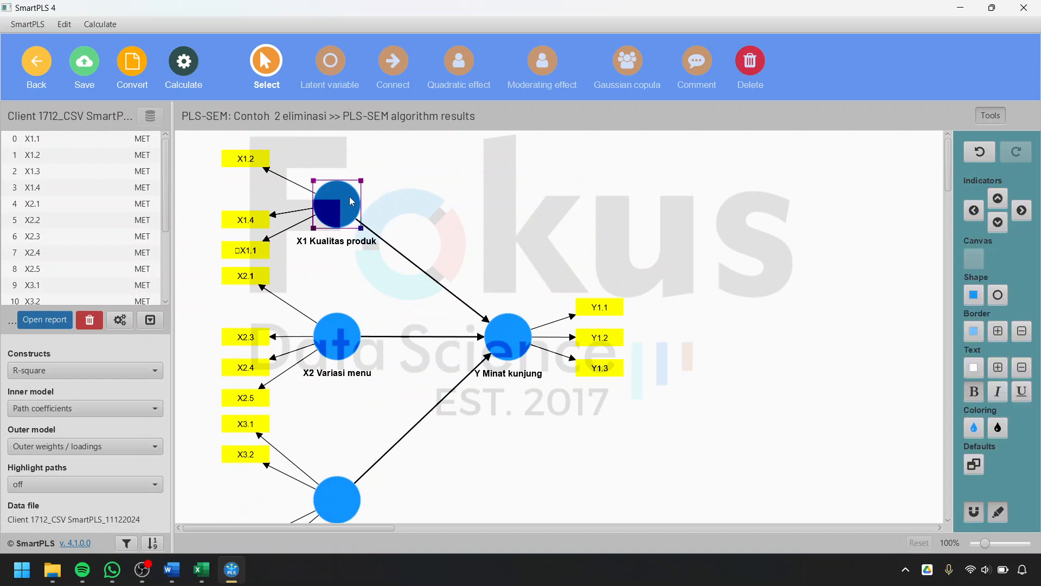
left_click(974, 210)
left_click(348, 328)
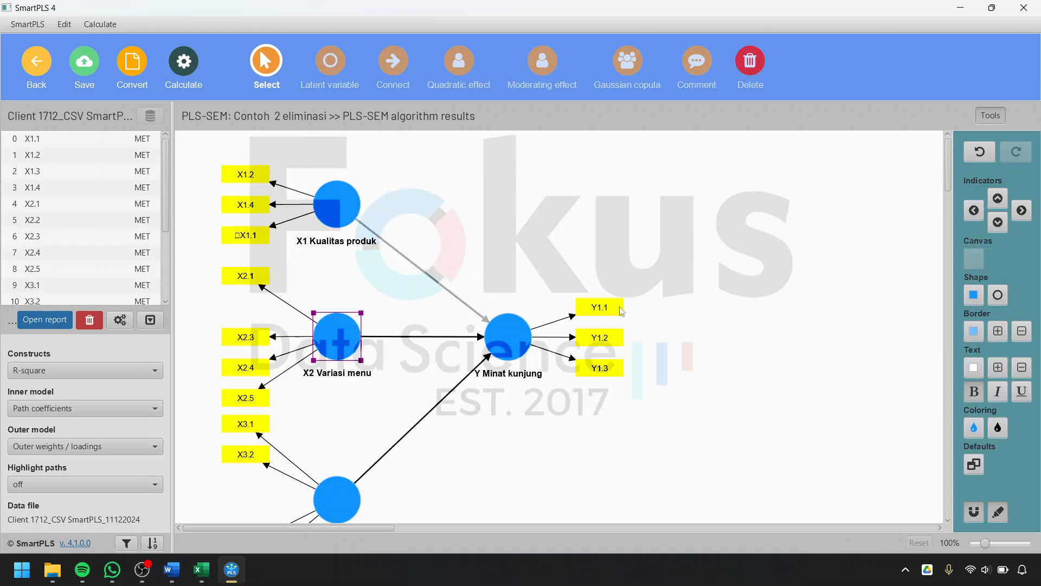
left_click(974, 211)
scroll(217, 465, "down", 1)
left_click(332, 431)
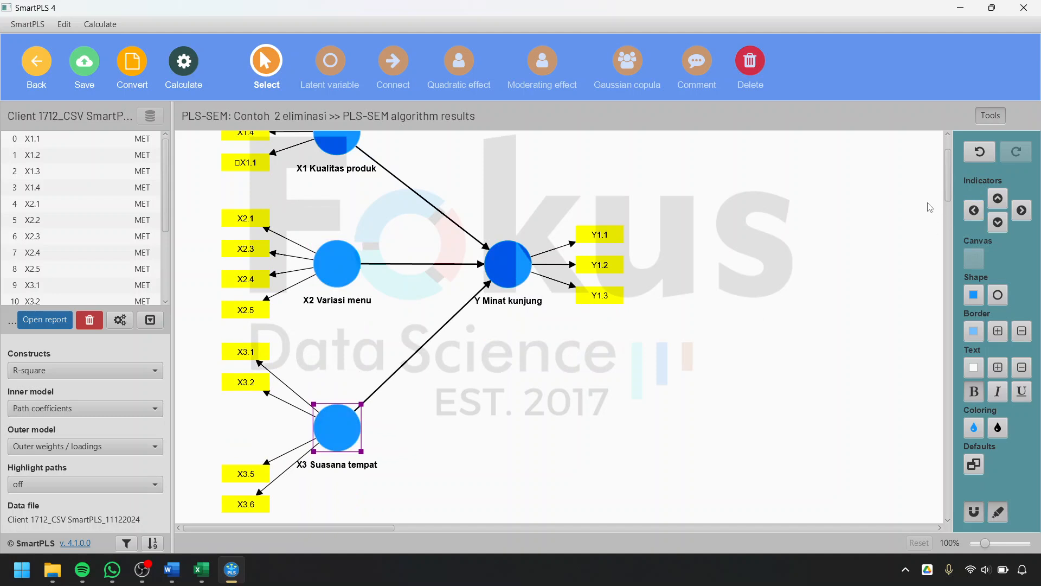
left_click(974, 210)
left_click(523, 269)
left_click(707, 270)
Save the reduced model and run the PLS-SEM algorithm on it, opening its report
scroll(711, 278, "up", 1)
left_click(81, 66)
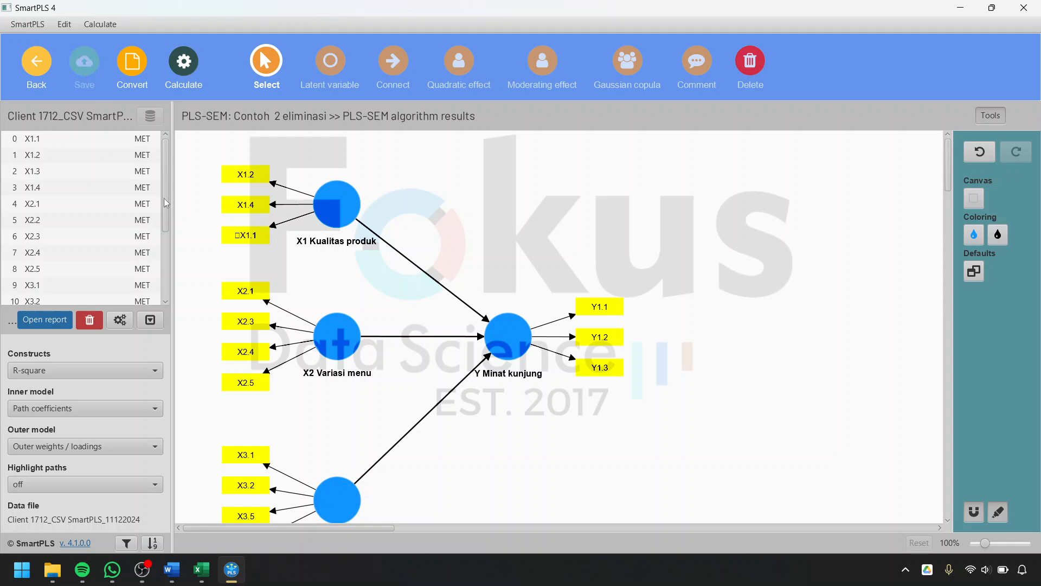
left_click(194, 66)
left_click(237, 102)
left_click(641, 495)
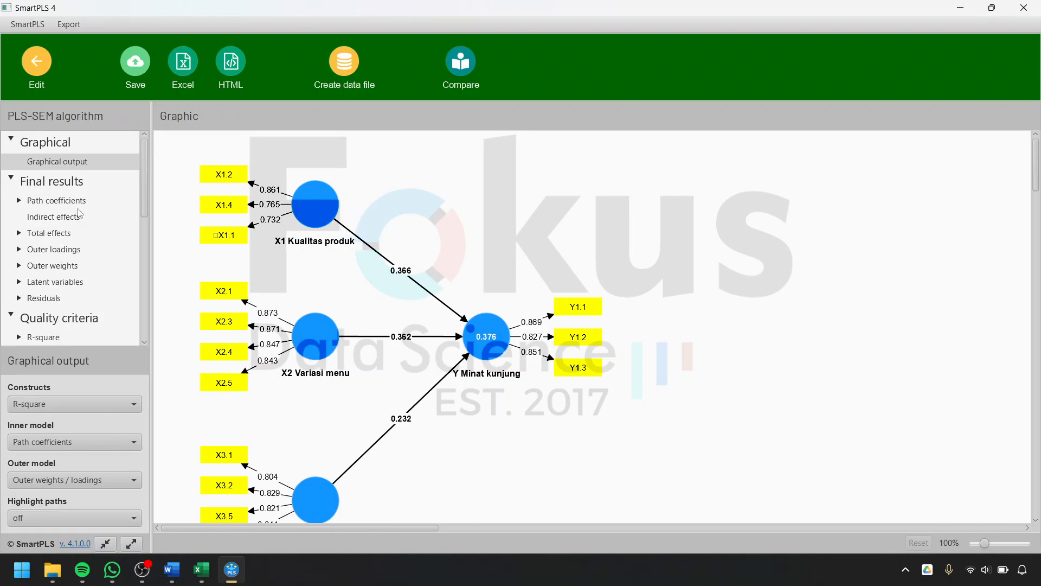
Show the outer loadings matrix and compare it with the second Outer loadings and AVE table in the Word interpretation document
left_click(77, 250)
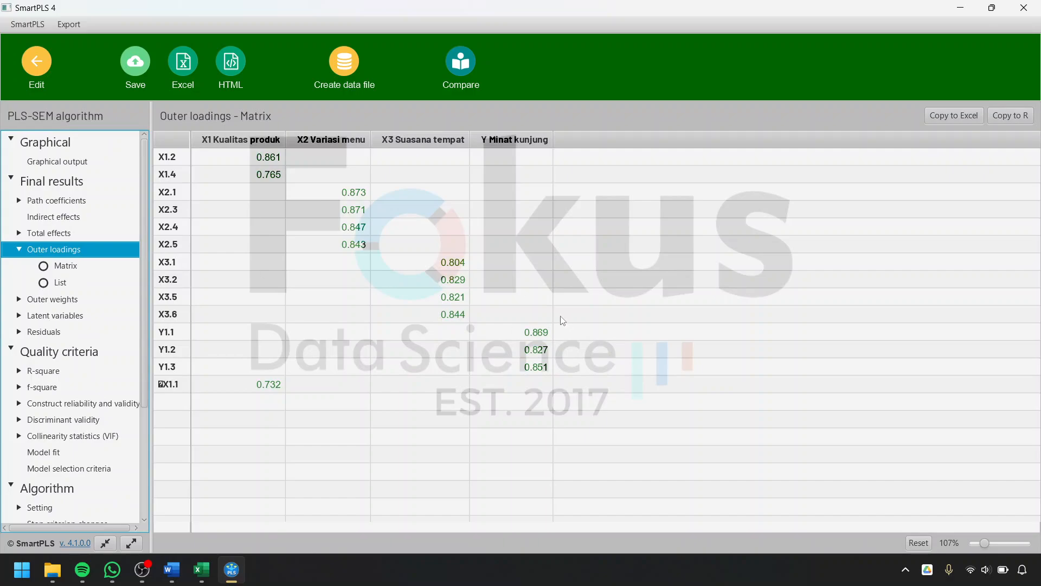
left_click(173, 570)
scroll(402, 404, "down", 15)
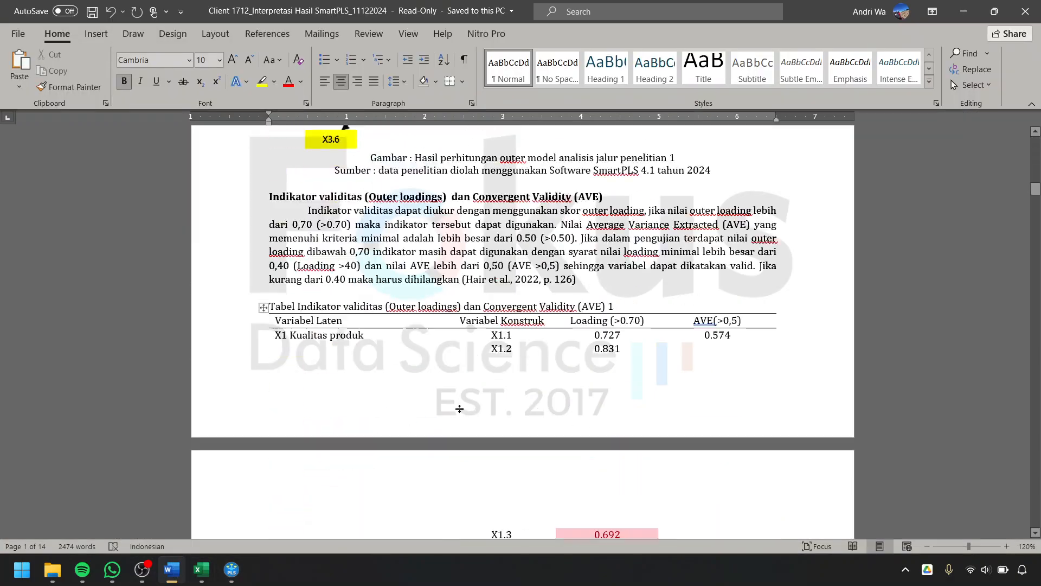
scroll(460, 409, "up", 10)
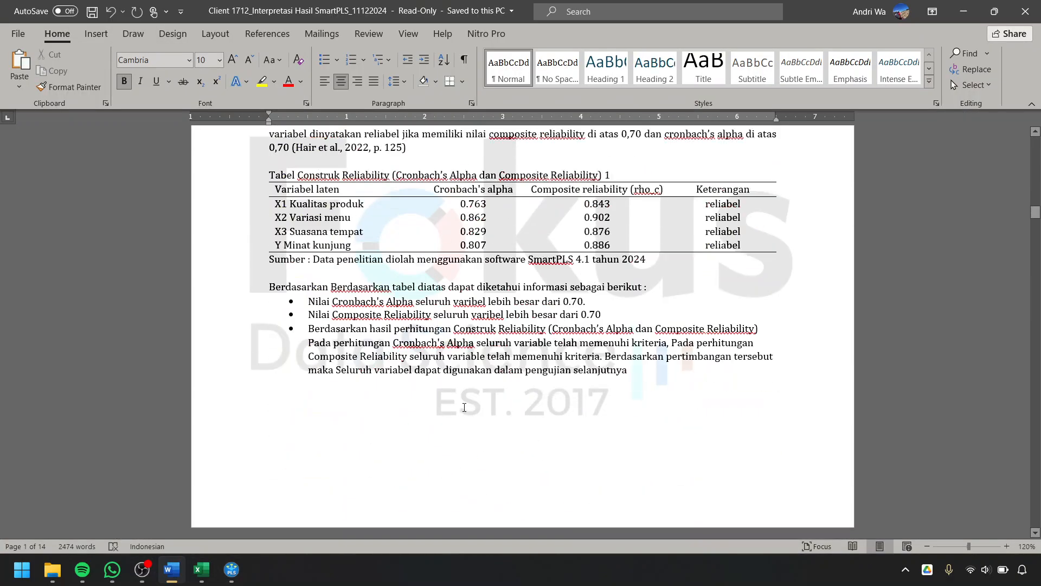
scroll(464, 409, "down", 10)
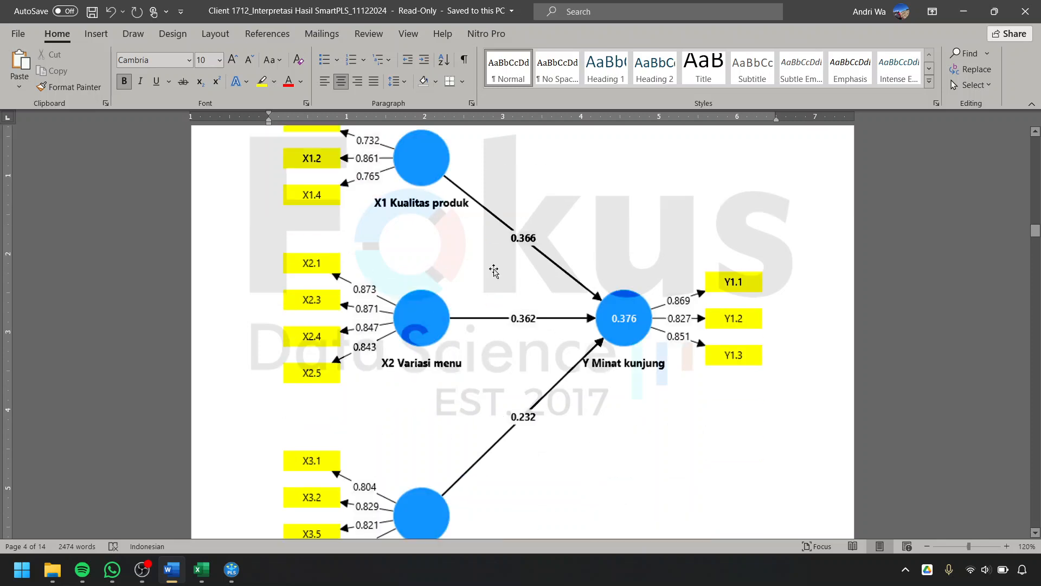
scroll(556, 353, "down", 5)
left_click_drag(577, 212, 624, 329)
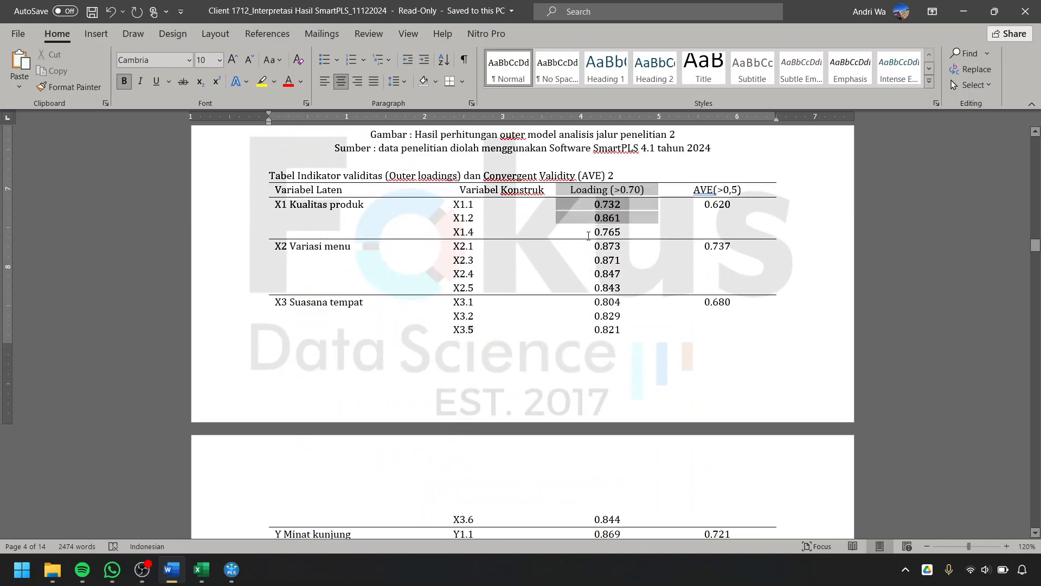
scroll(624, 329, "down", 3)
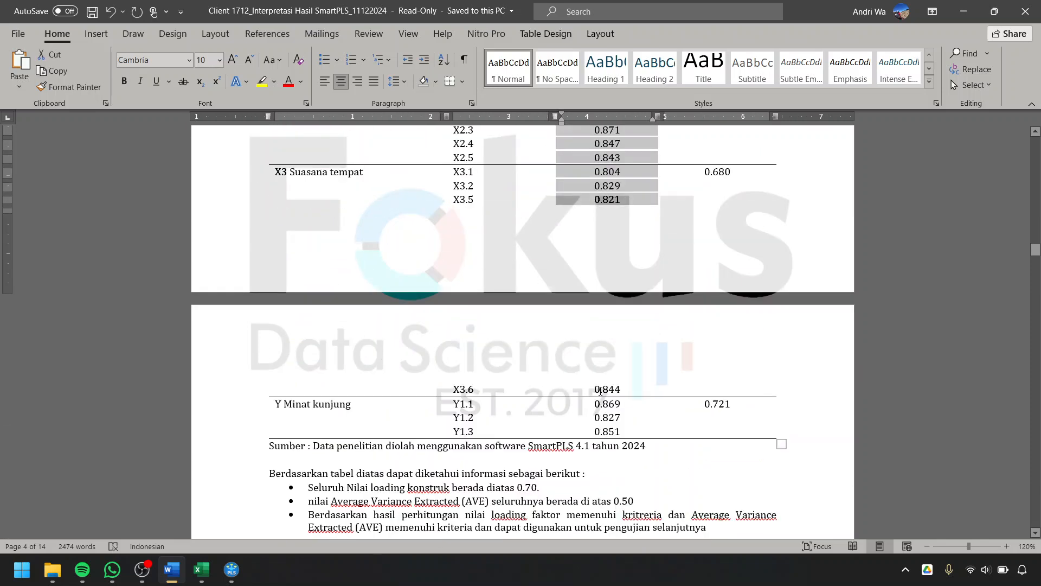
left_click(959, 12)
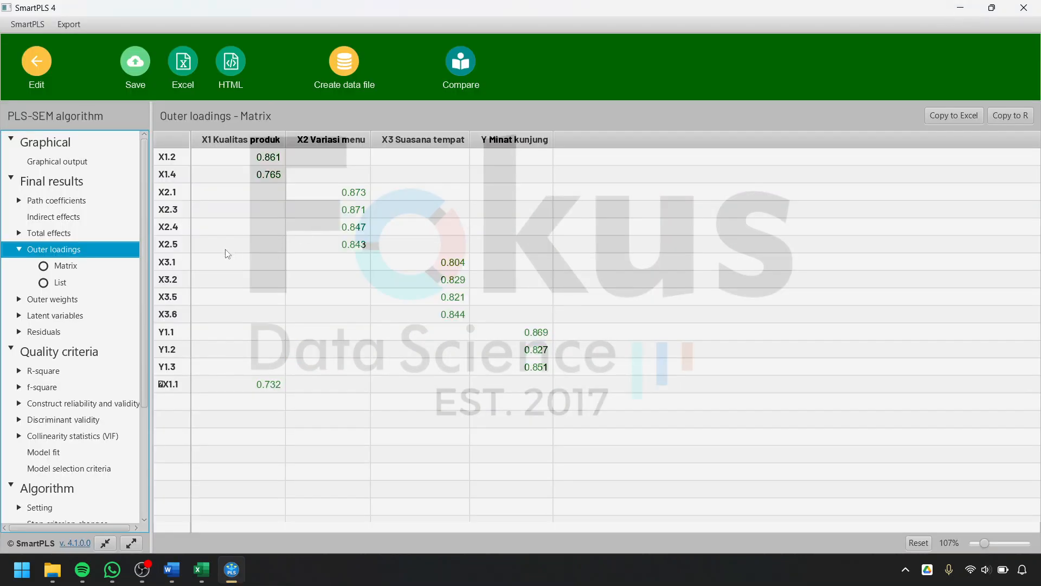
Show the construct reliability and validity overview and compare it with the second Construk Reliability table in the Word document
left_click(63, 407)
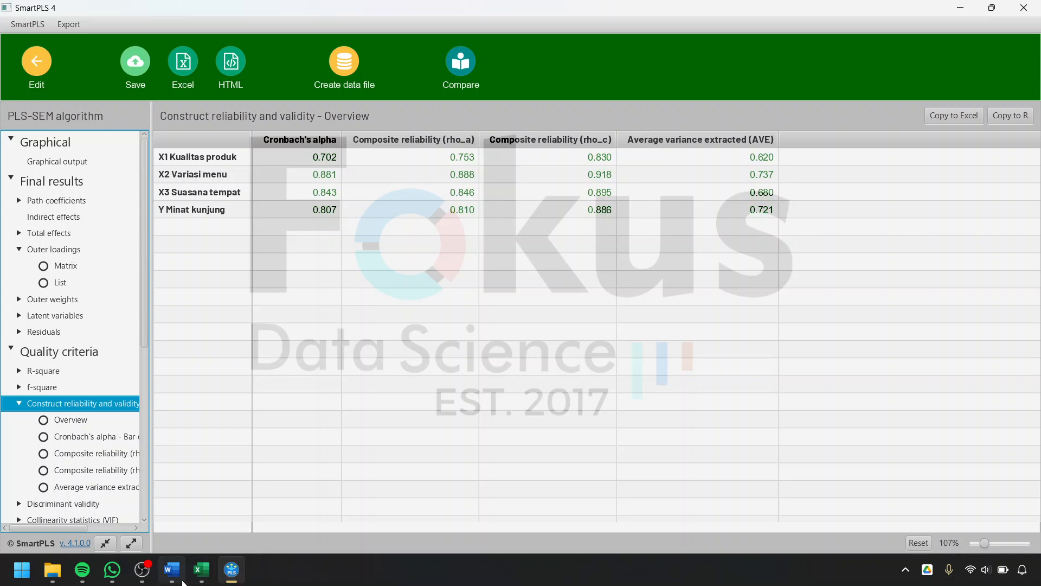
left_click(172, 570)
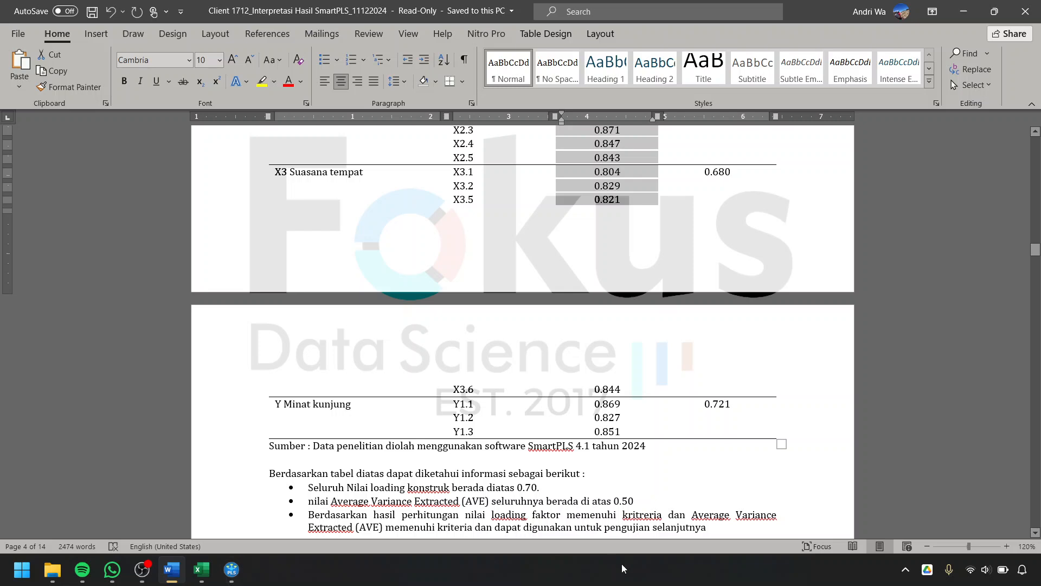
scroll(363, 264, "down", 8)
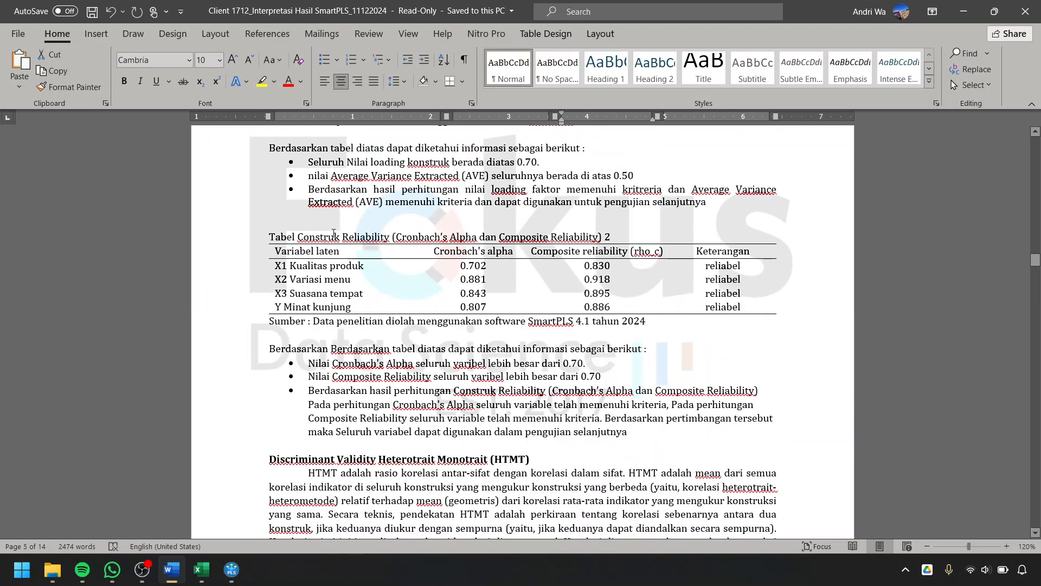
left_click_drag(273, 265, 770, 308)
Read the HTMT discriminant validity section in Word, and display the heterotrait-monotrait ratio results as a list in SmartPLS
scroll(494, 347, "down", 8)
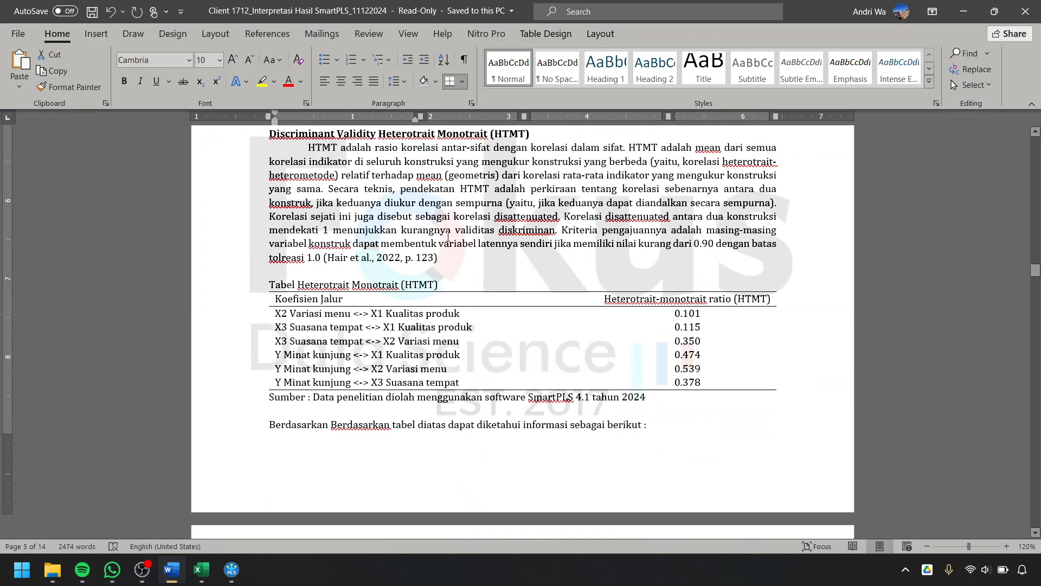
scroll(456, 236, "up", 3)
left_click(477, 265)
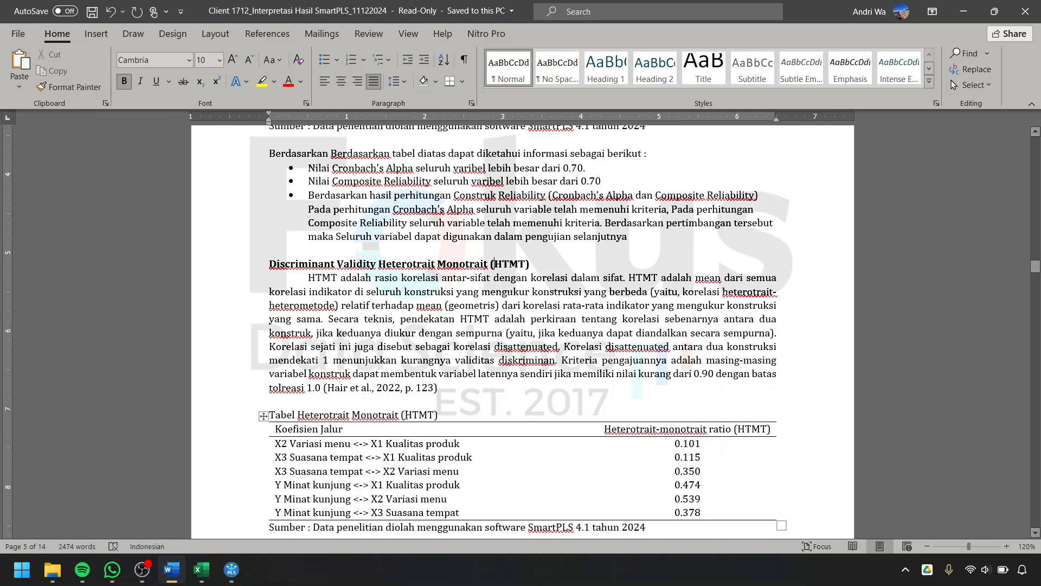
left_click(964, 10)
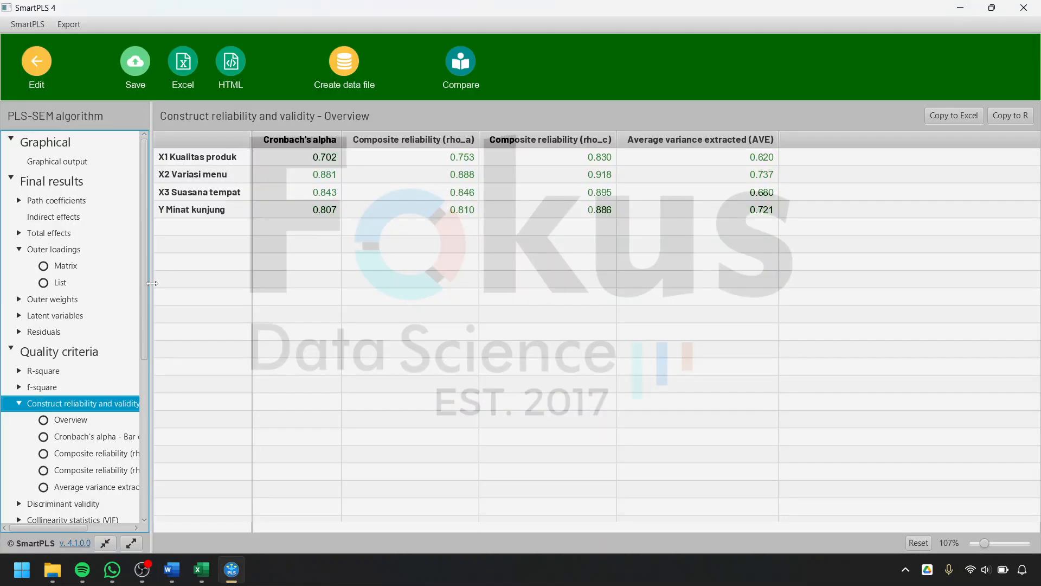
scroll(64, 374, "down", 3)
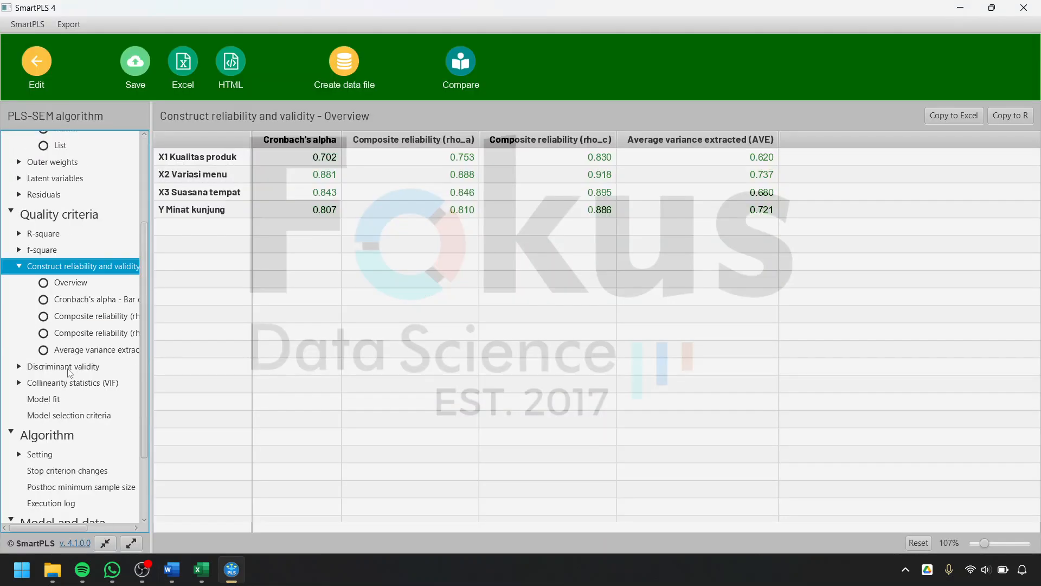
left_click(69, 371)
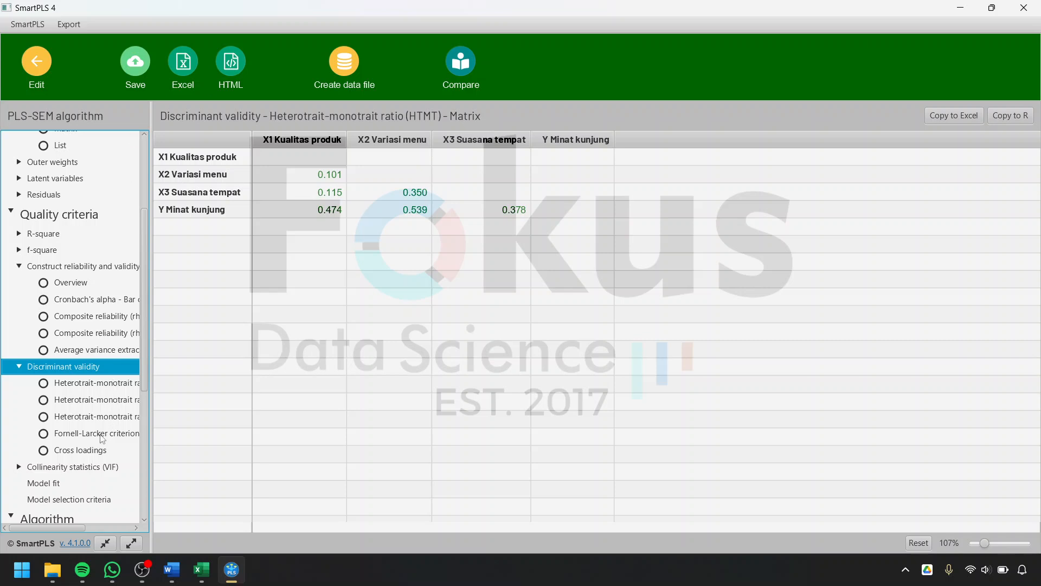
left_click(117, 400)
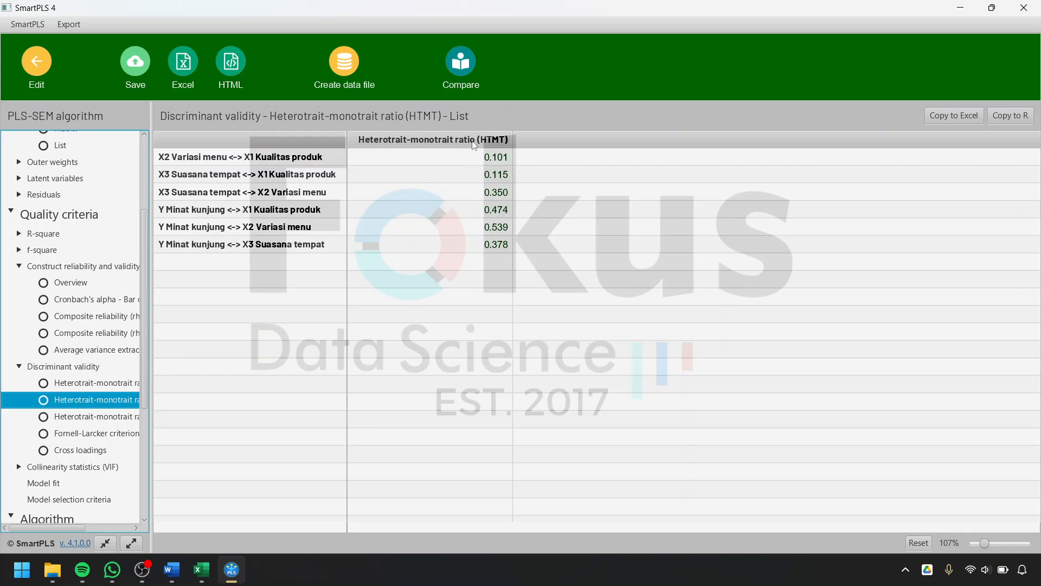
Compare the HTMT list with the Heterotrait Monotrait table in the Word document and read the conclusion below it
left_click(171, 569)
left_click(503, 359)
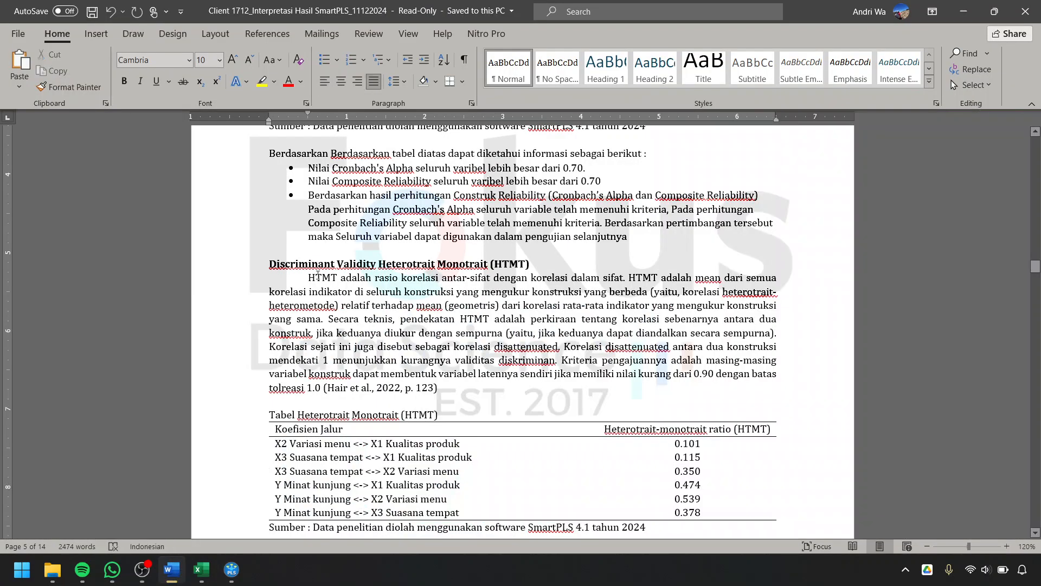
left_click_drag(317, 277, 408, 332)
scroll(415, 306, "down", 11)
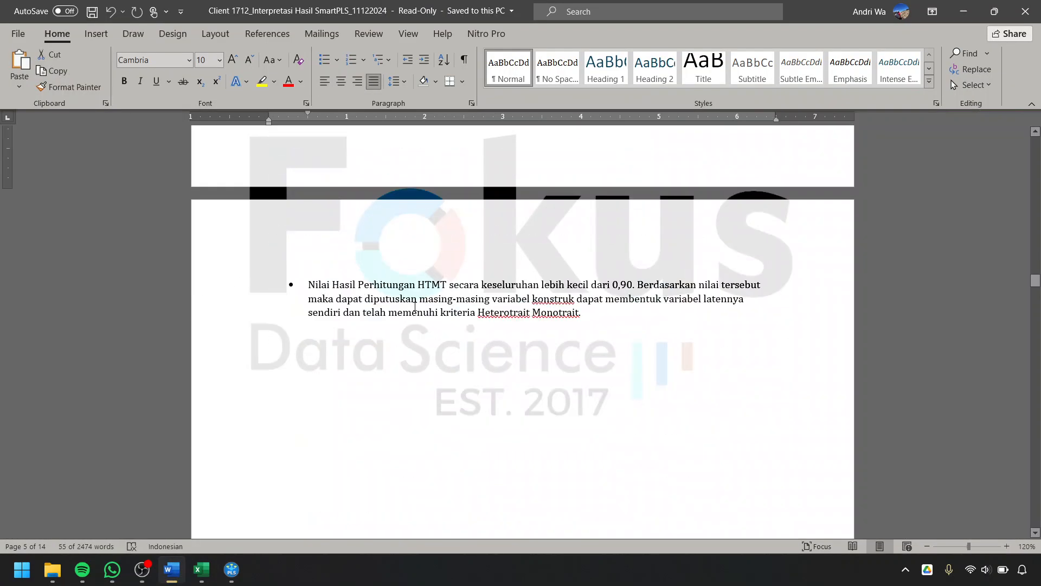
scroll(416, 306, "down", 10)
Read the Goodness Of Fit Model introduction under Inner Model in Word, and display the Model fit results in SmartPLS
scroll(496, 266, "up", 4)
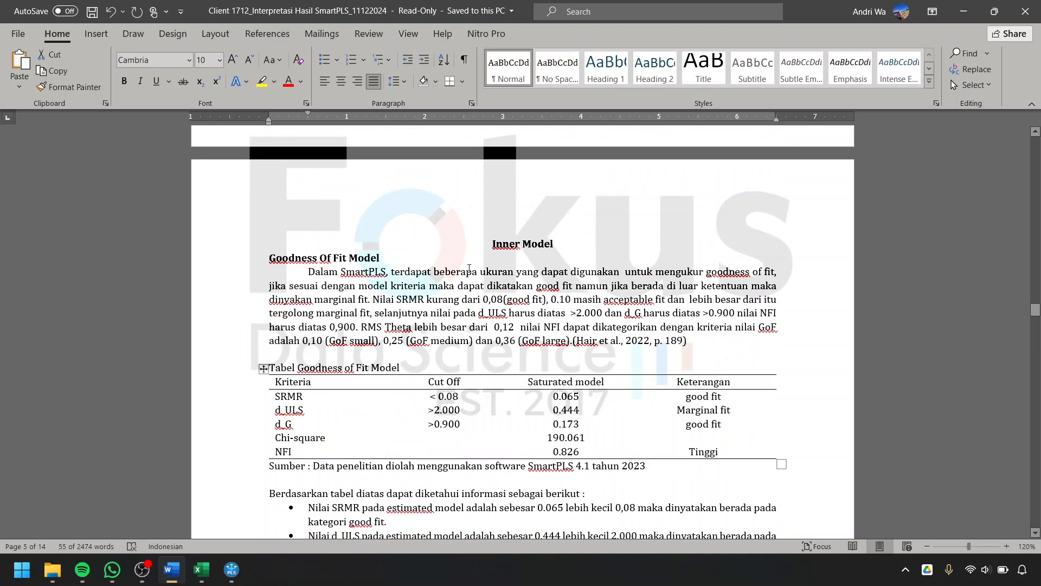
left_click(496, 266)
left_click_drag(475, 247, 516, 257)
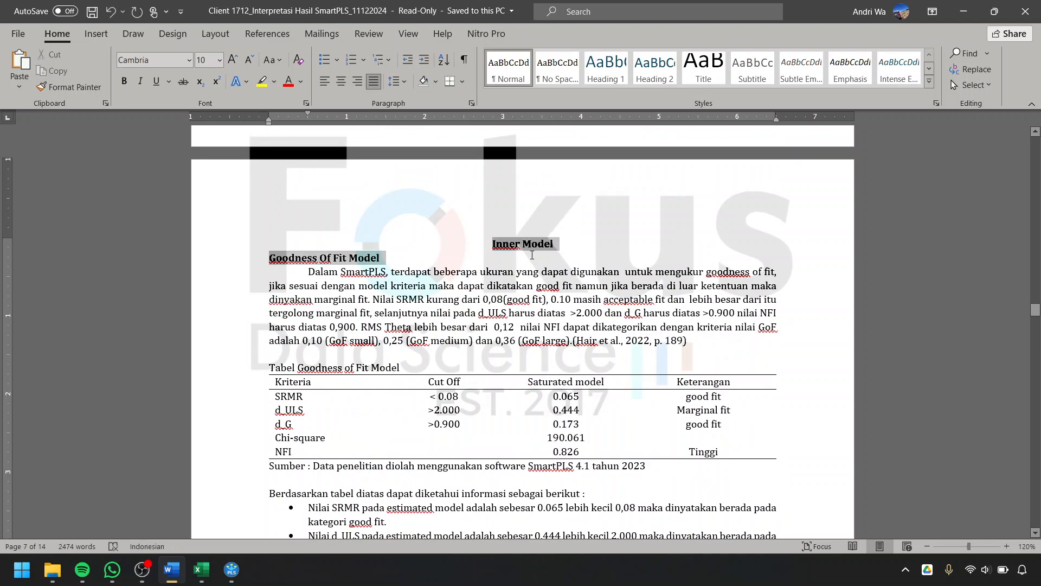
left_click(449, 299)
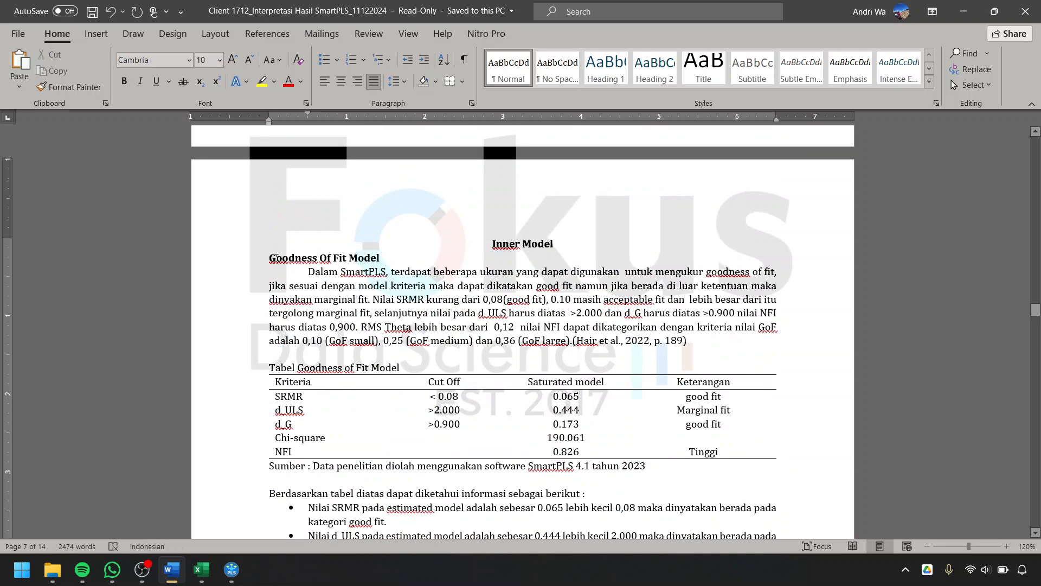
left_click_drag(275, 258, 386, 273)
left_click(352, 302)
left_click(233, 575)
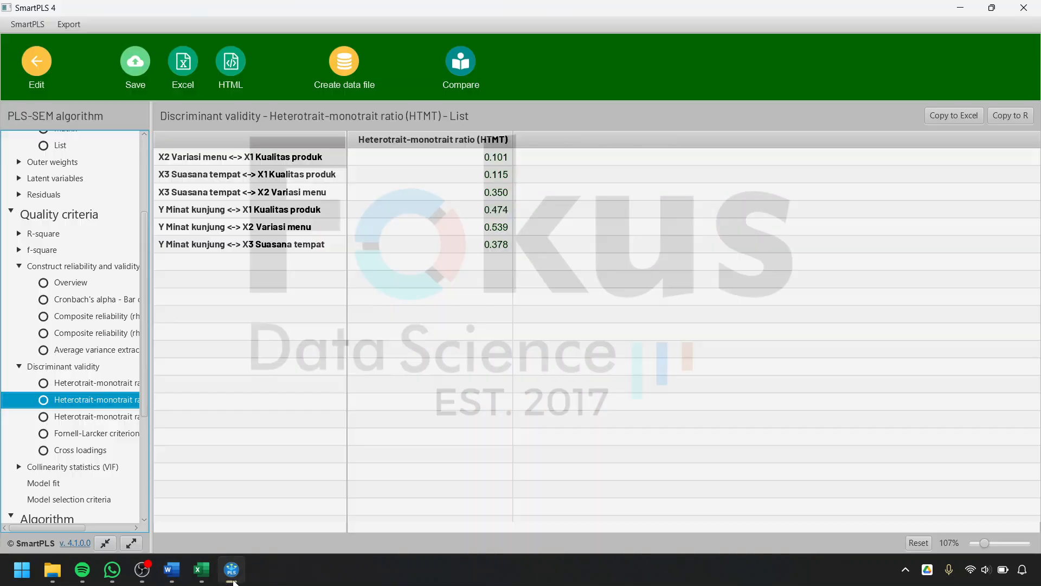
scroll(76, 406, "down", 3)
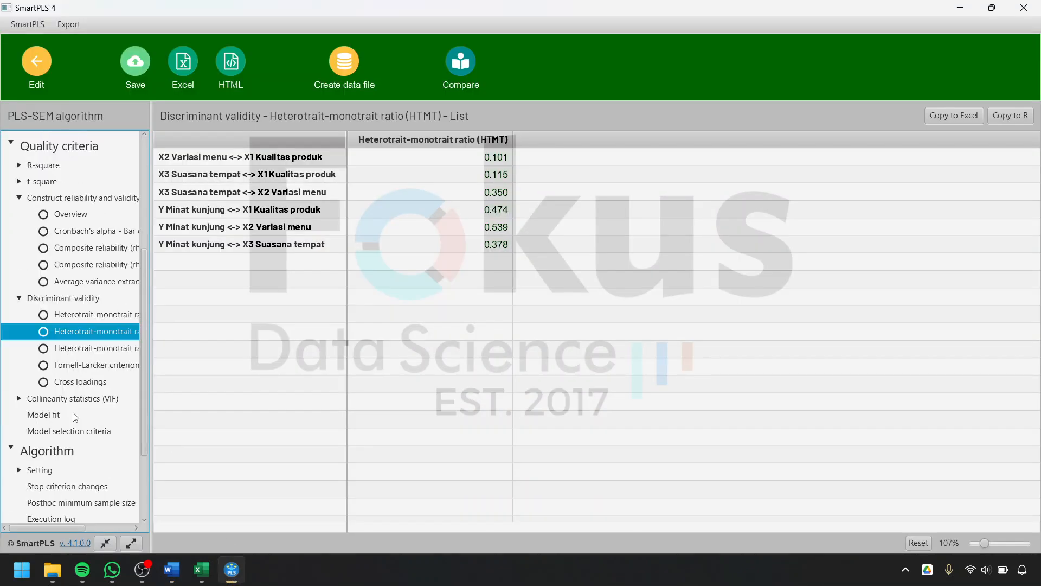
left_click(43, 415)
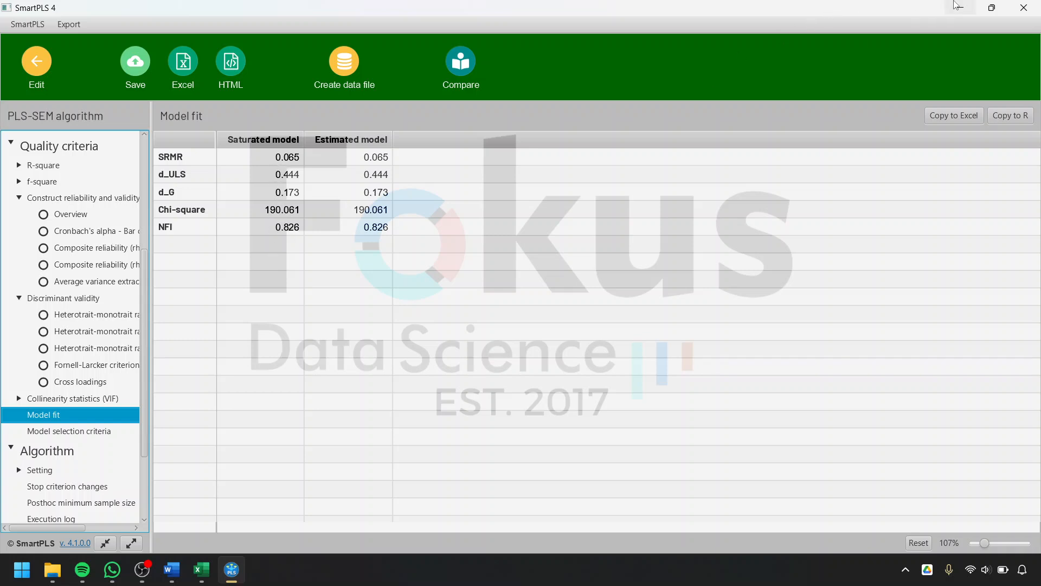
Compare the model fit results with the Goodness of Fit table in Word, checking each criterion's cut-off, saturated model value, category and interpretation
left_click(959, 7)
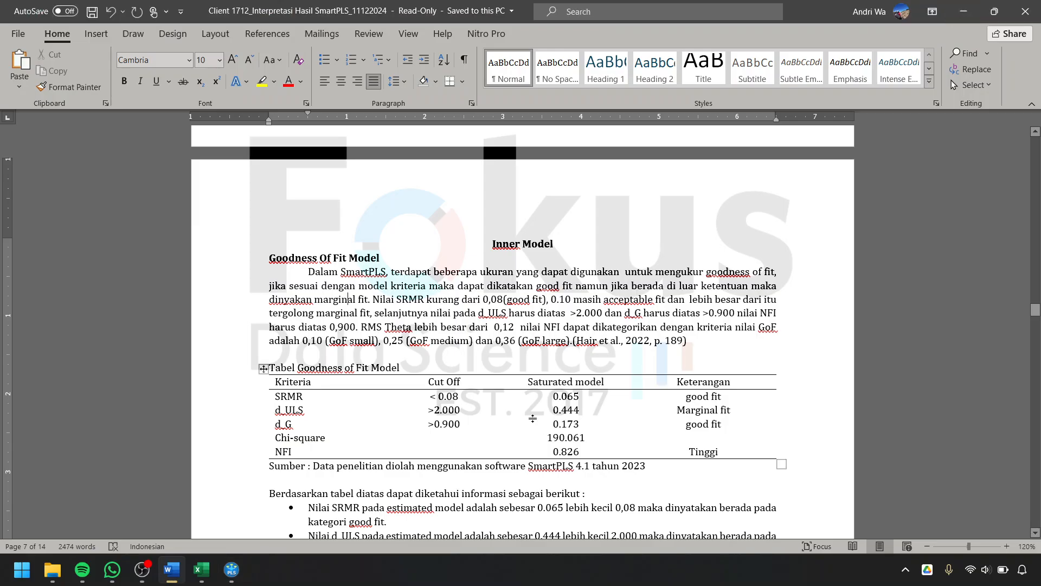
left_click(444, 273)
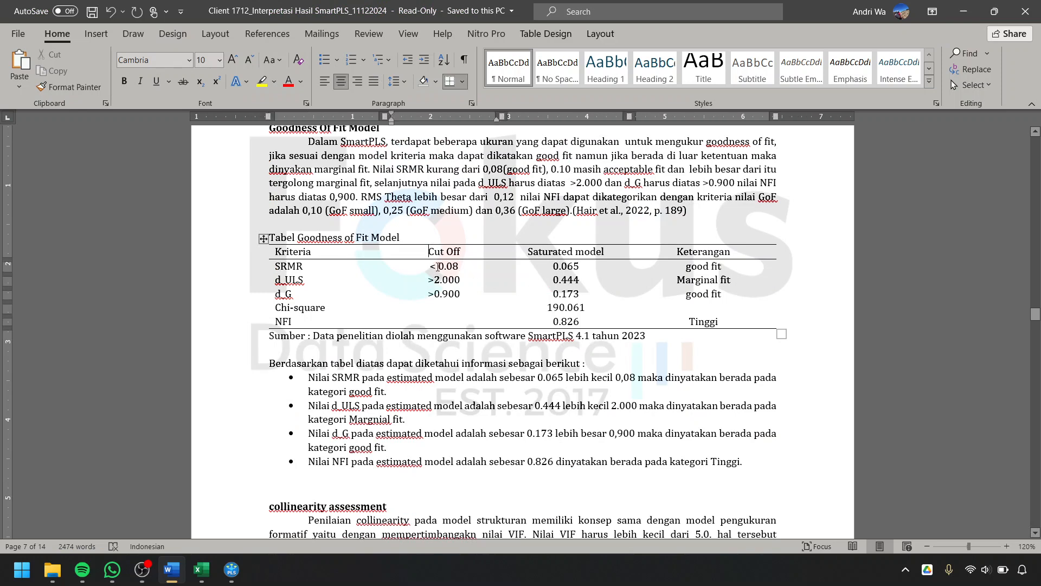
left_click_drag(722, 270, 304, 269)
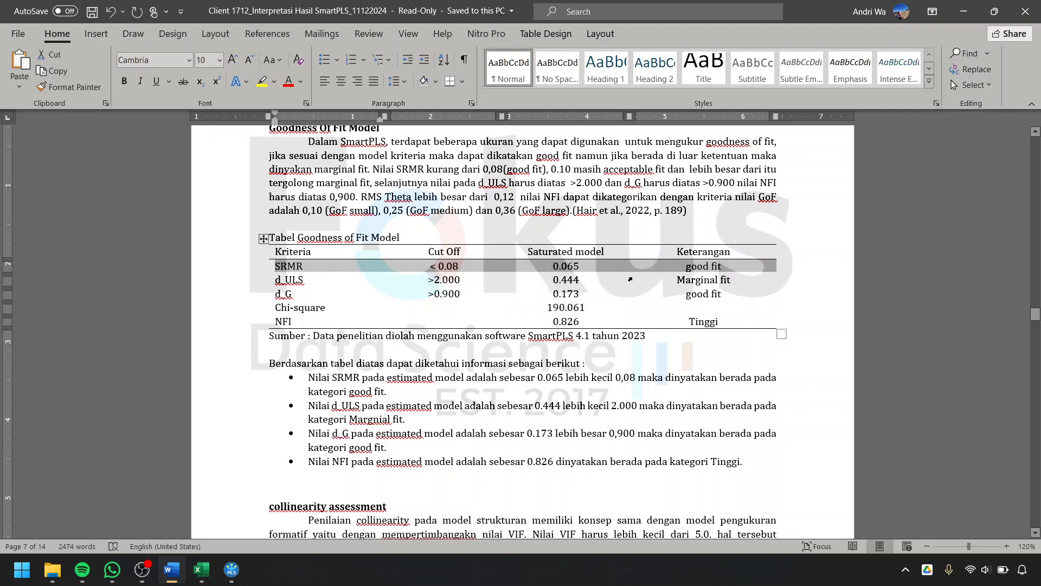
left_click_drag(648, 279, 689, 322)
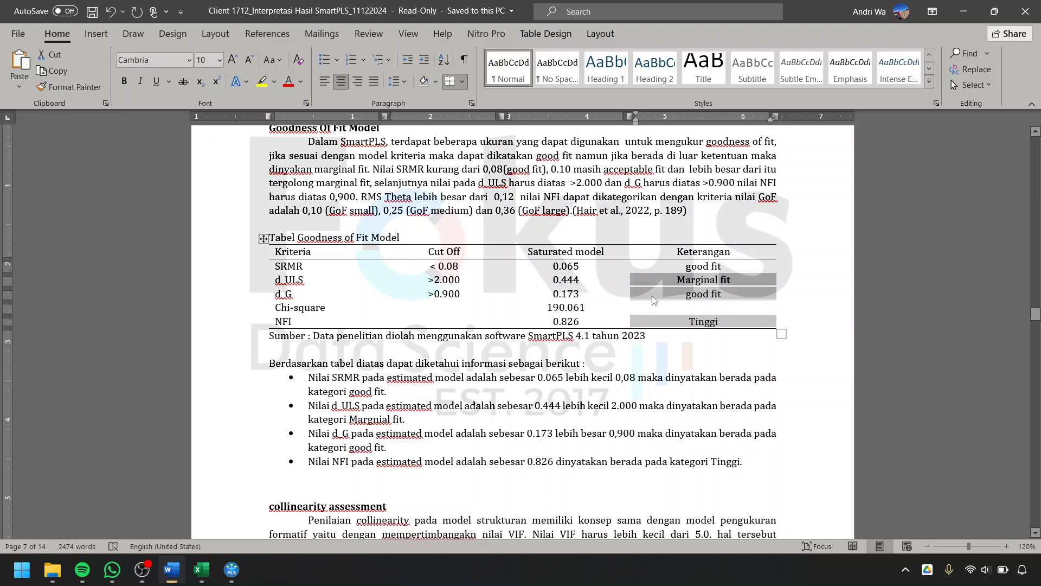
left_click(733, 322)
left_click_drag(527, 257, 584, 266)
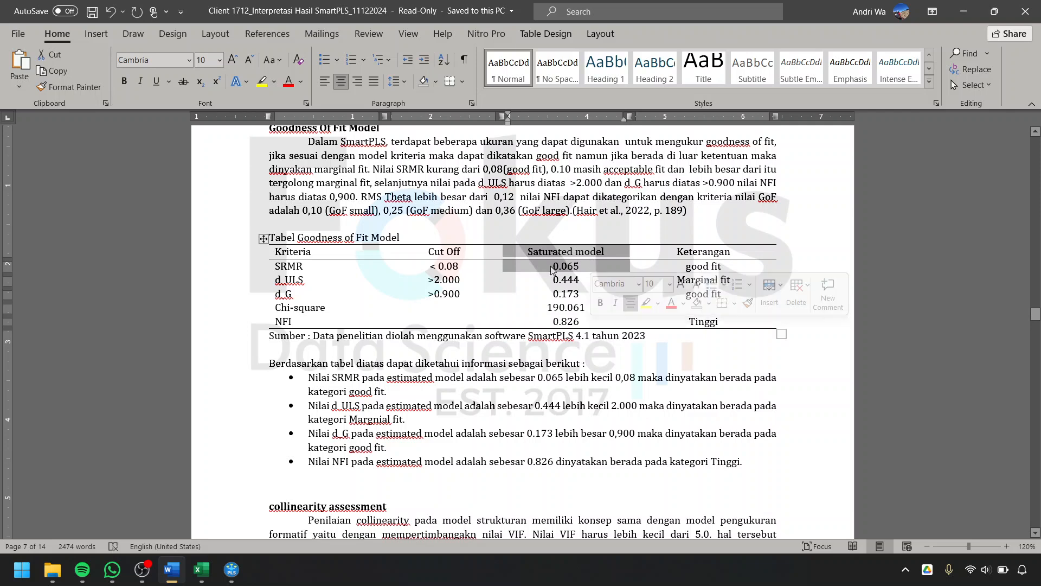
left_click(545, 267)
double_click(556, 267)
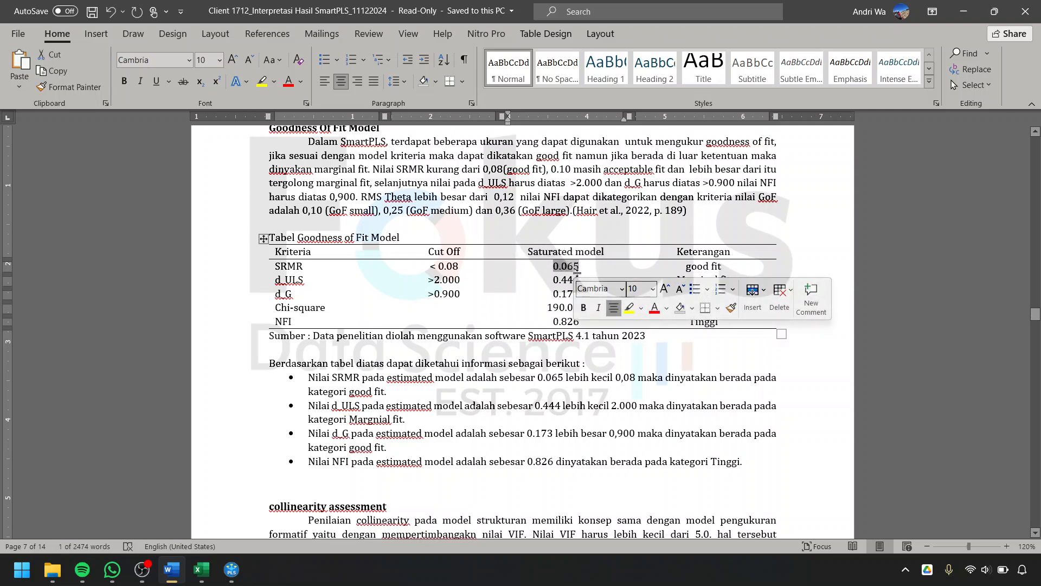
left_click_drag(683, 265, 722, 269)
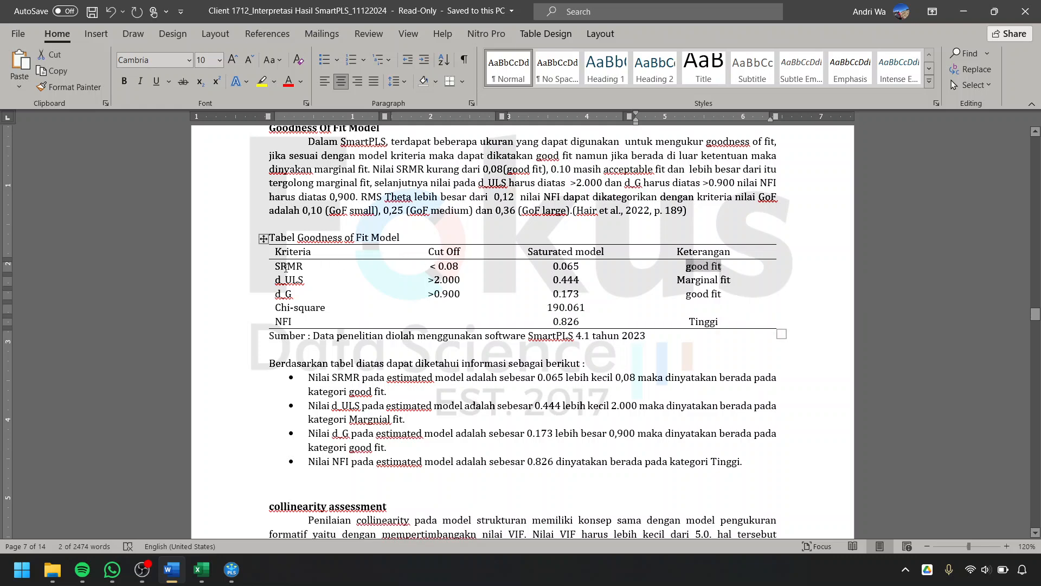
left_click_drag(396, 388, 350, 391)
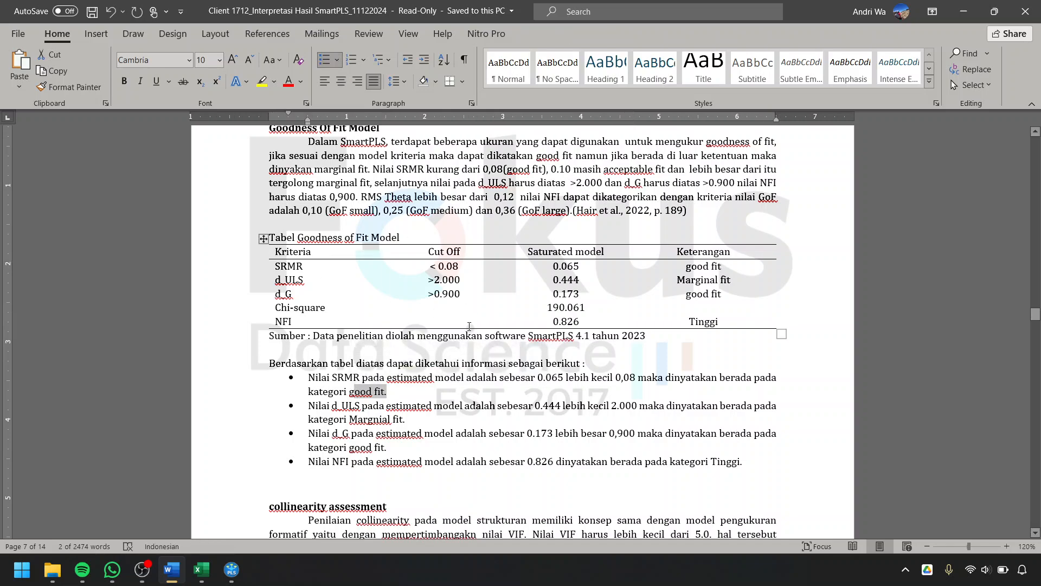
Review the Outer Model 2 path diagram and the sections following it in the document, returning to the Goodness of Fit section
scroll(468, 311, "up", 20)
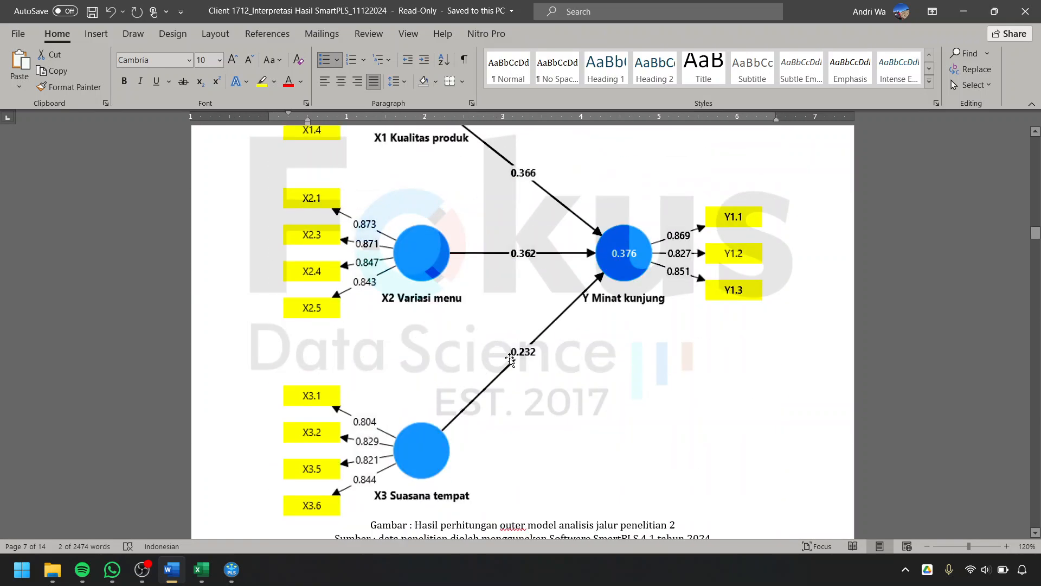
scroll(478, 388, "up", 3)
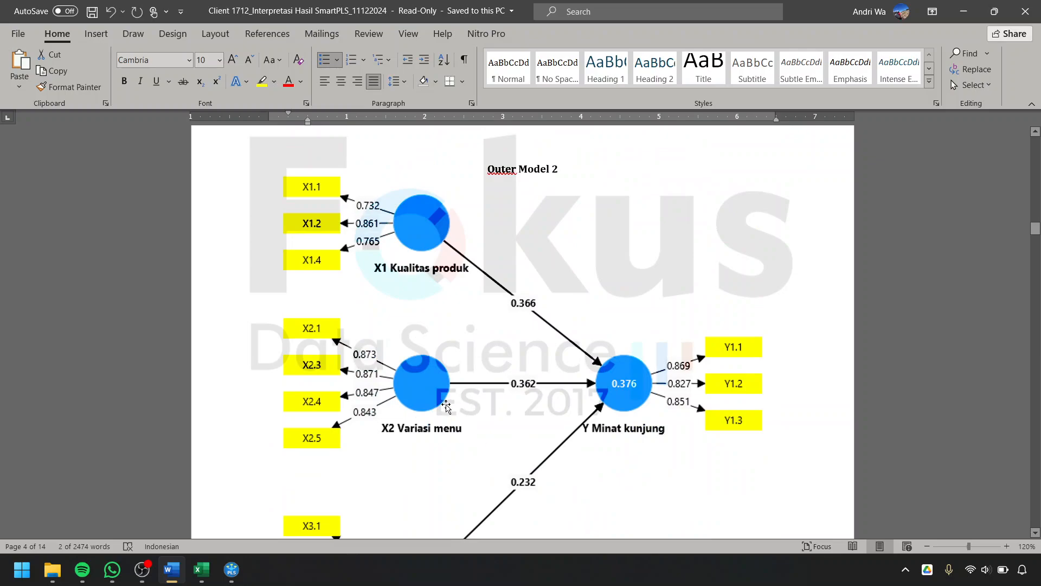
scroll(504, 415, "down", 14)
scroll(511, 306, "up", 11)
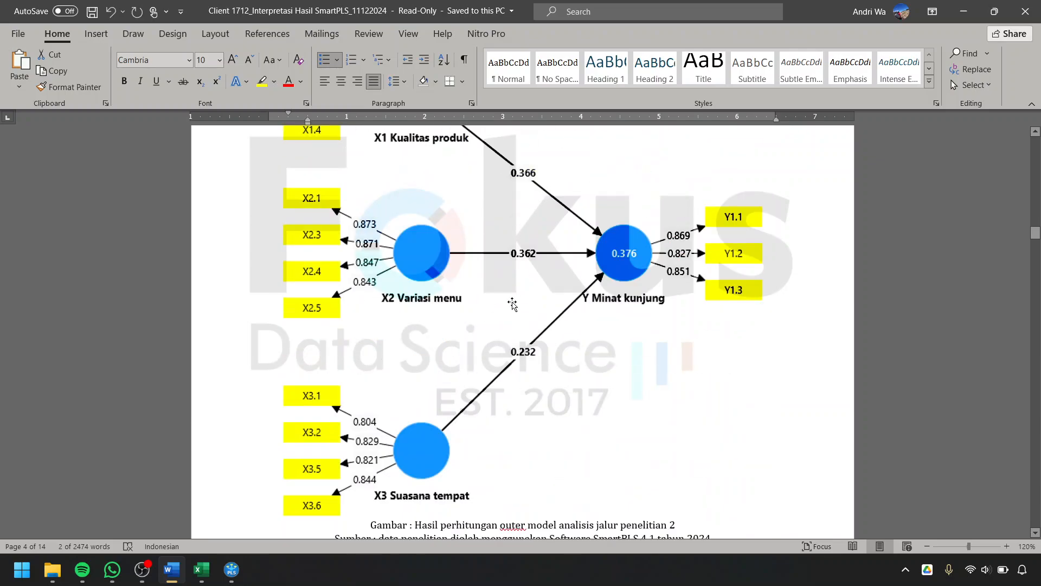
scroll(510, 292, "down", 20)
scroll(562, 347, "down", 20)
scroll(561, 347, "down", 7)
scroll(562, 348, "up", 17)
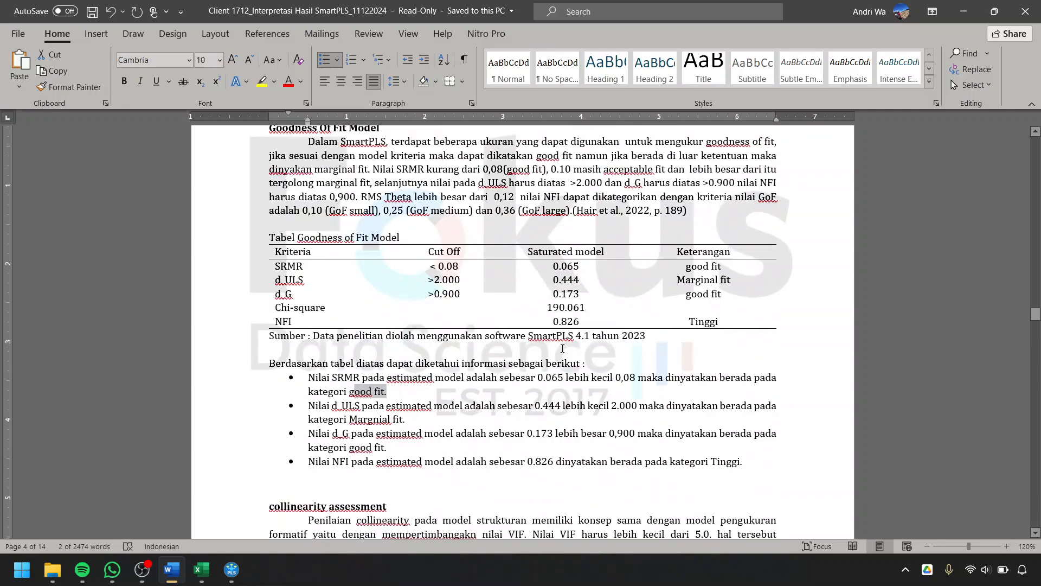
scroll(540, 334, "up", 2)
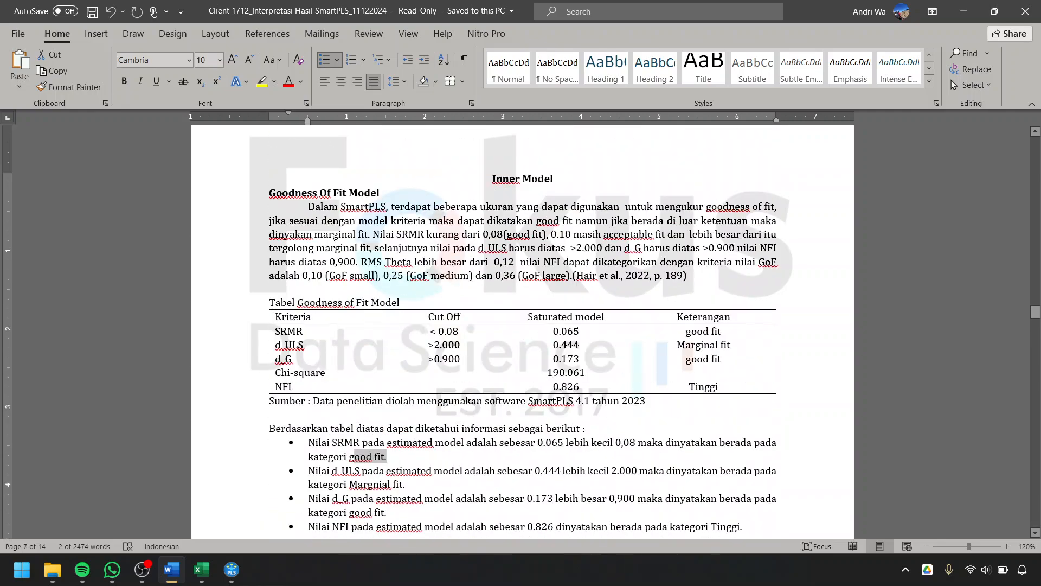
left_click(378, 302)
Read the collinearity assessment section in Word, and display the inner model VIF collinearity statistics as a list in SmartPLS
scroll(384, 312, "down", 6)
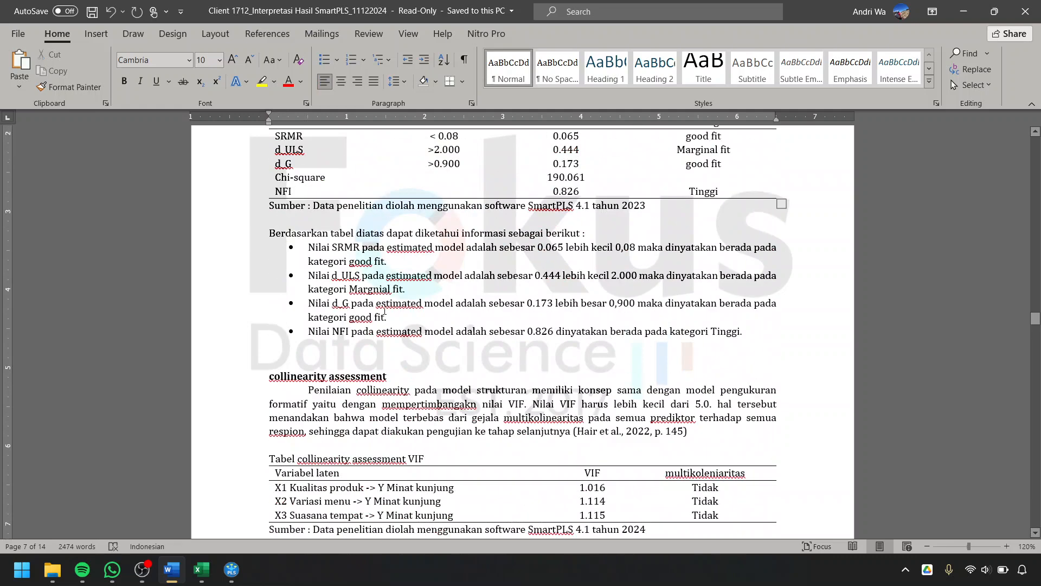
scroll(363, 349, "down", 4)
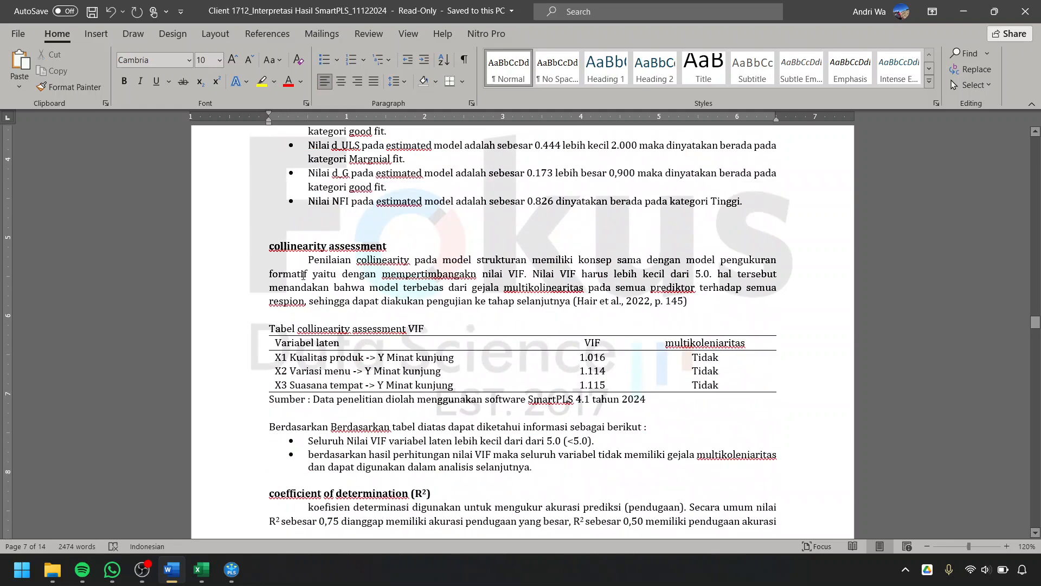
left_click(347, 271)
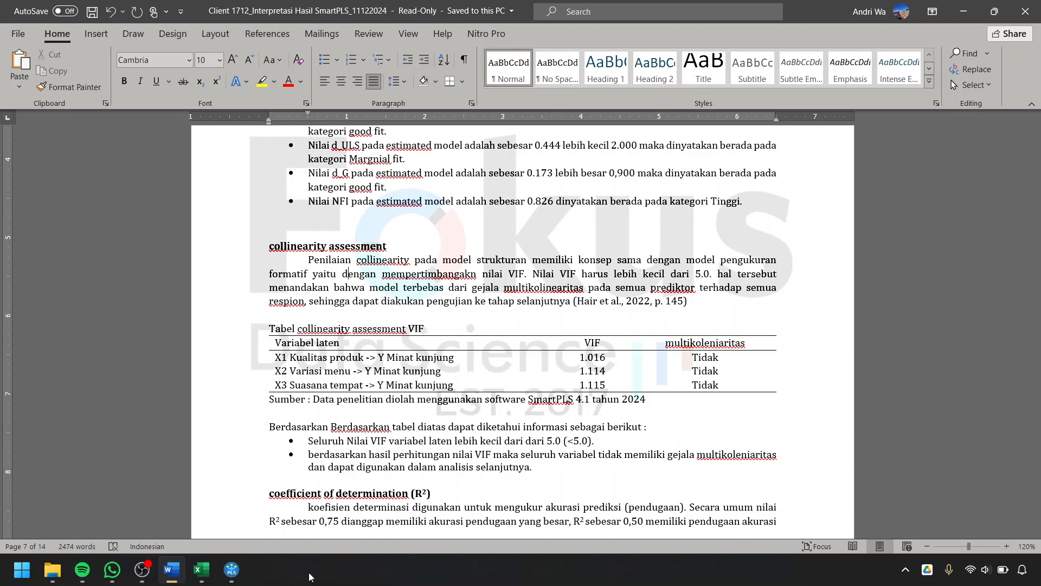
mouse_move(232, 569)
left_click(187, 477)
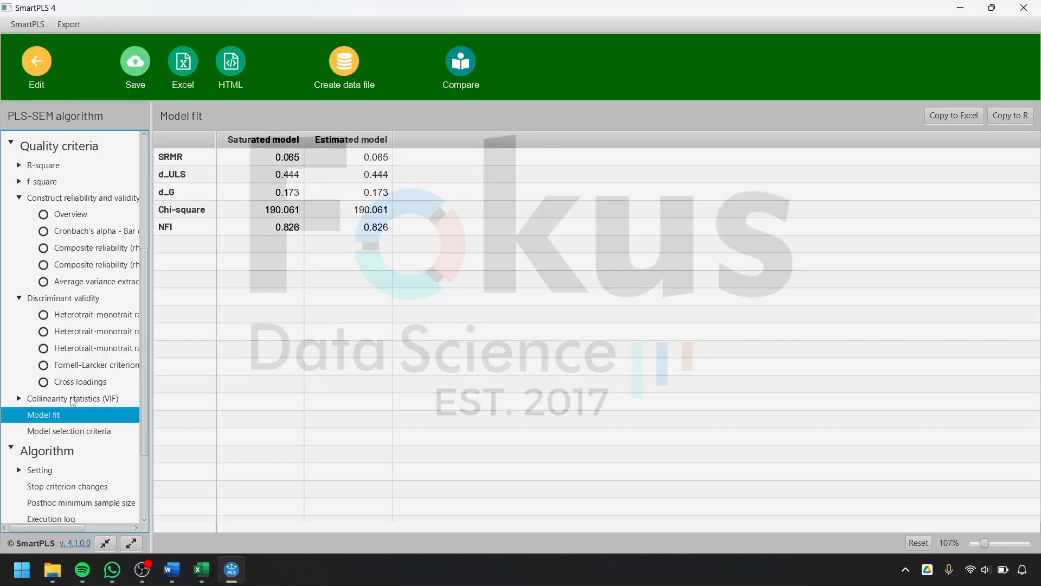
scroll(73, 403, "down", 2)
scroll(74, 403, "up", 1)
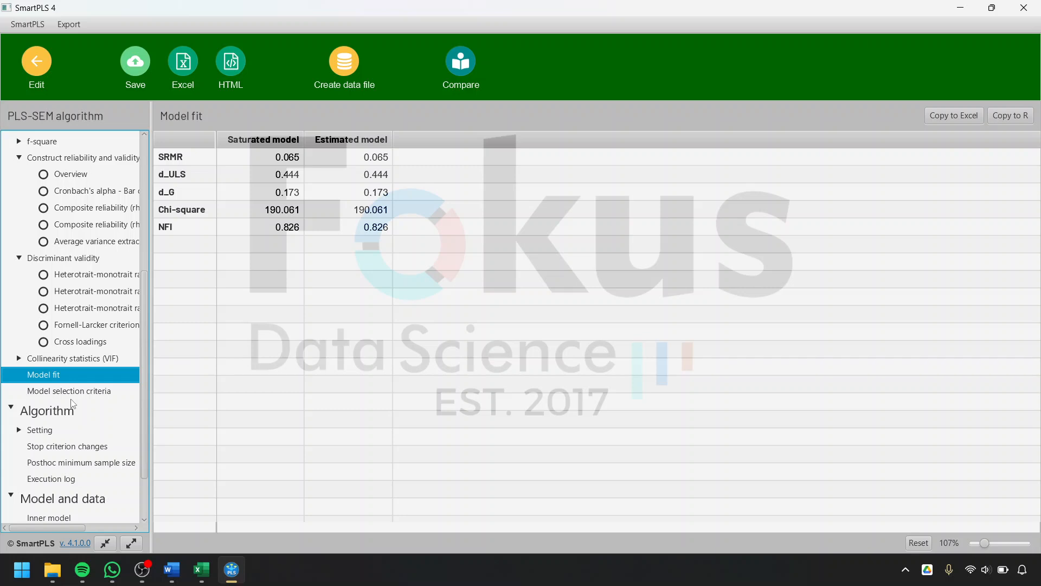
double_click(76, 361)
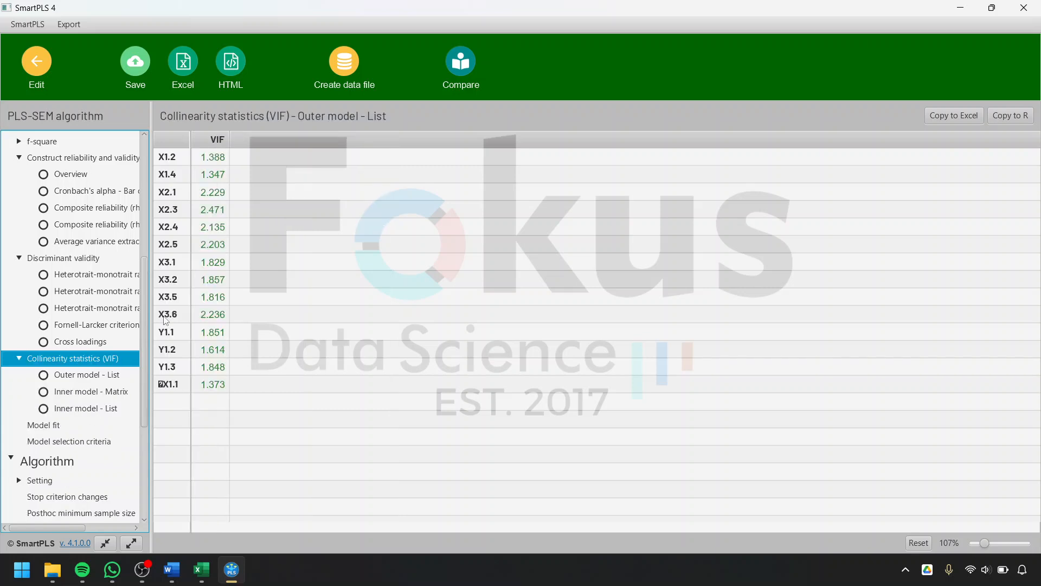
left_click(97, 394)
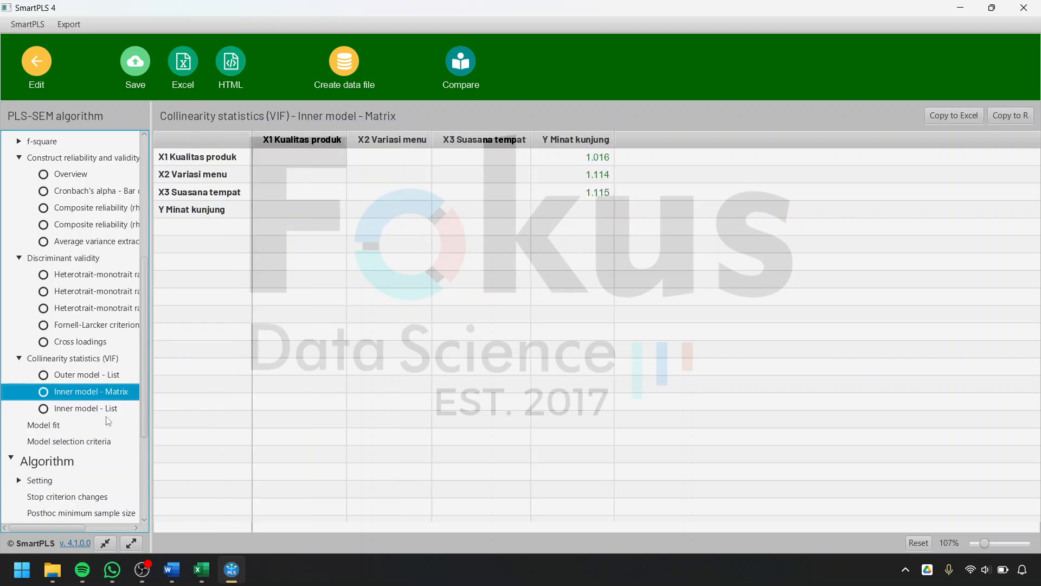
left_click(109, 411)
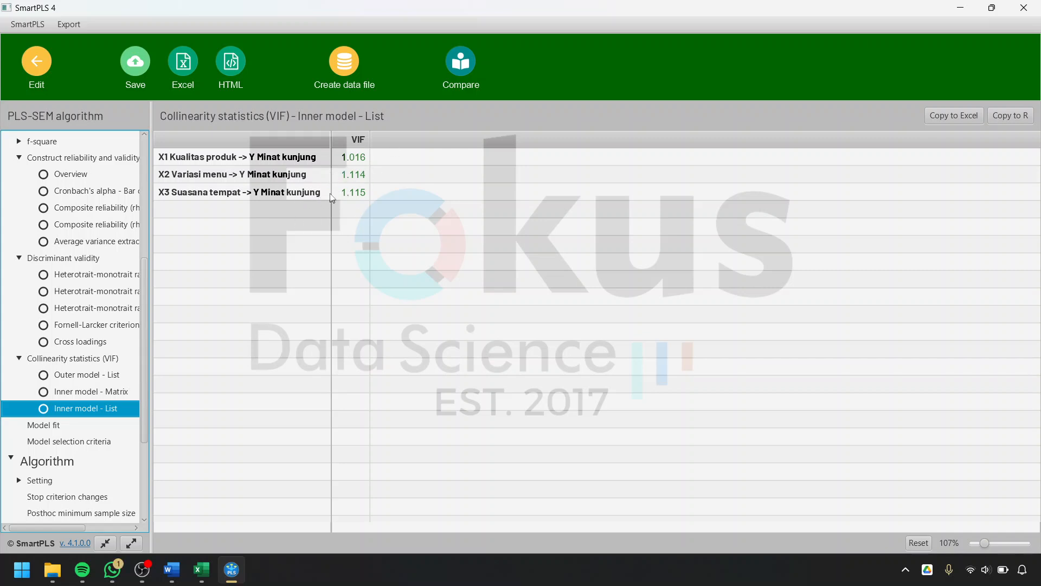
Compare the inner model VIF list with the collinearity assessment VIF table and its interpretation in Word
left_click(171, 569)
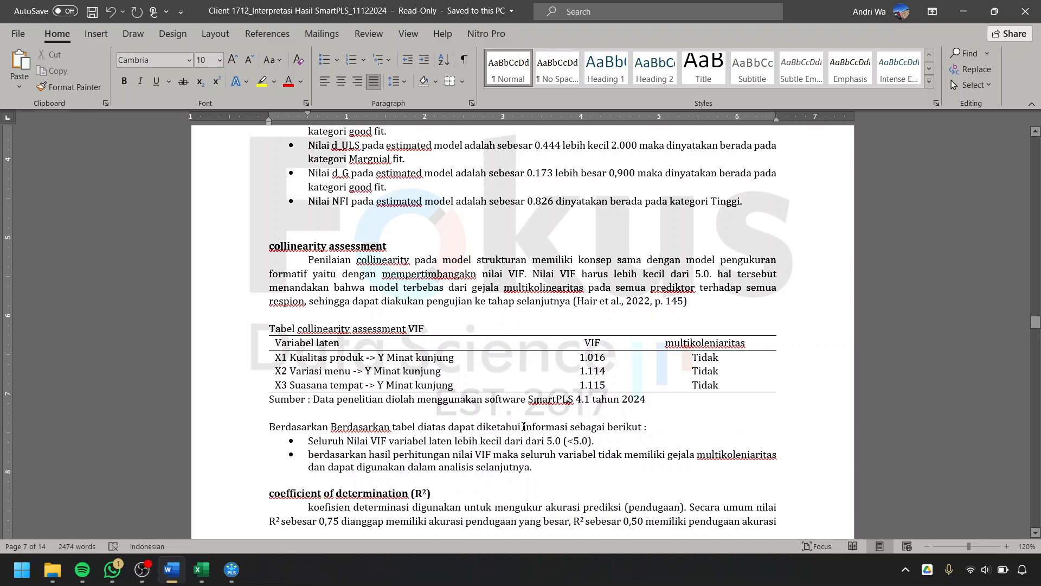
scroll(586, 367, "down", 3)
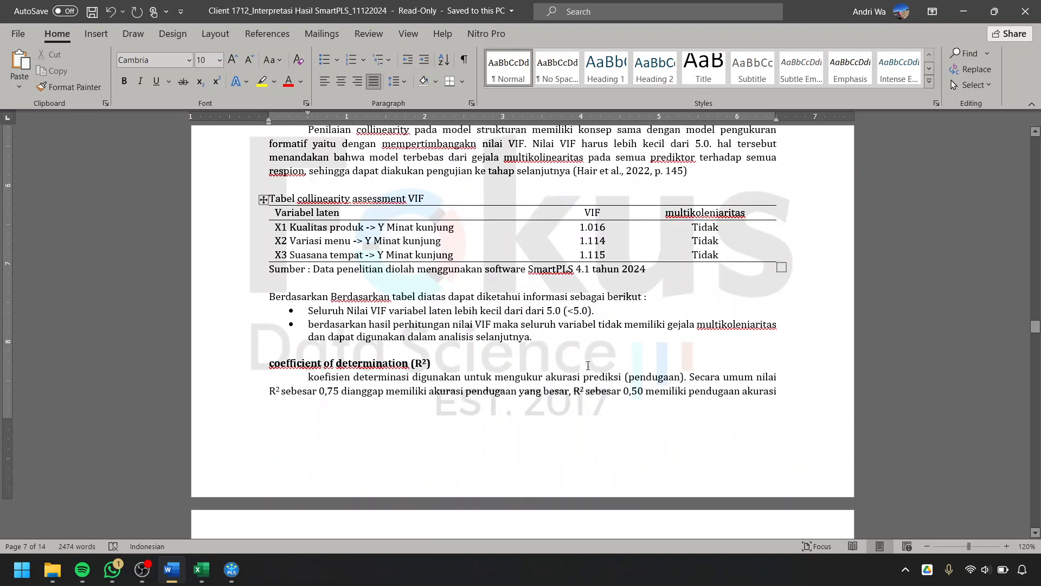
scroll(505, 250, "up", 3)
Read the coefficient of determination (R²) section and table in Word, and display the R-square overview in SmartPLS
scroll(477, 302, "down", 5)
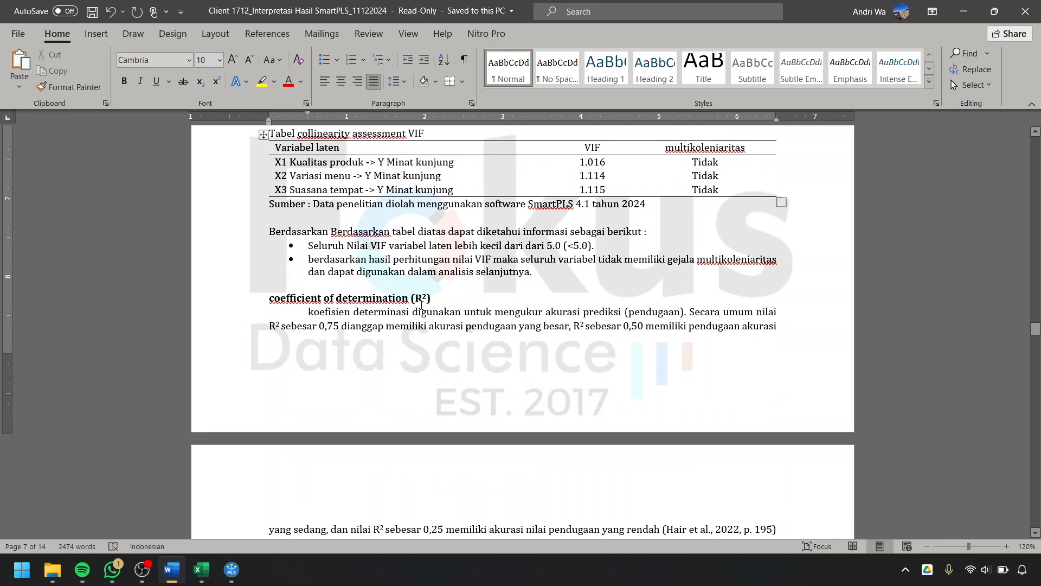
scroll(447, 335, "down", 5)
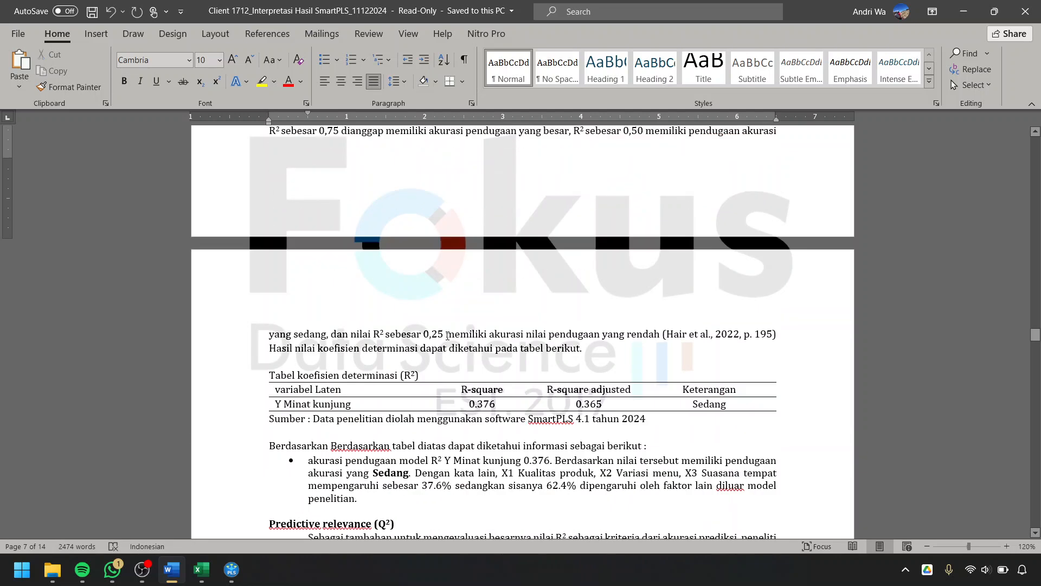
left_click(231, 569)
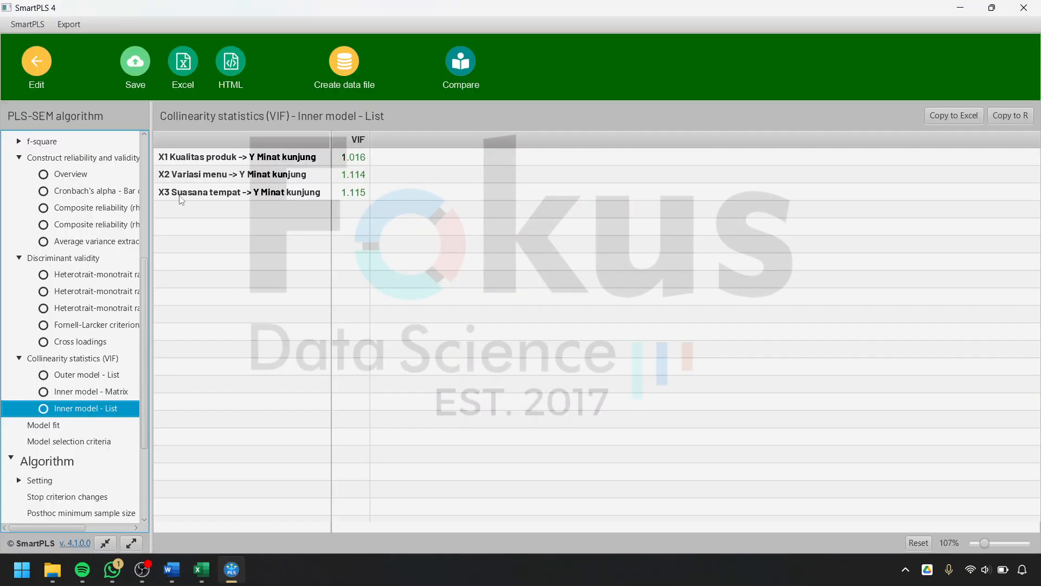
scroll(68, 239, "up", 3)
left_click(54, 193)
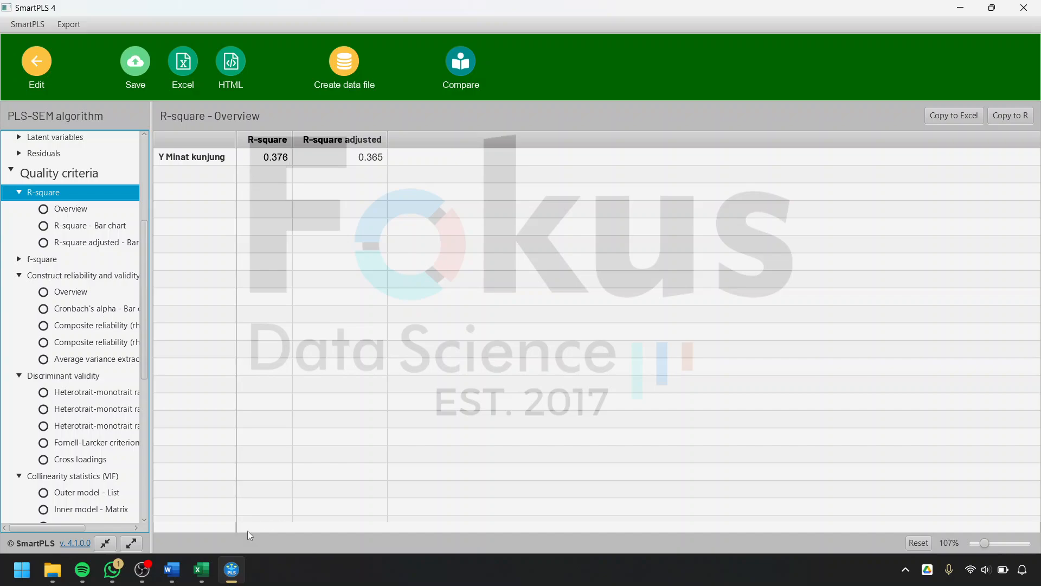
Switch to Word and check the R-square table for Y Minat kunjung against the R² accuracy thresholds and its interpretation
left_click(232, 569)
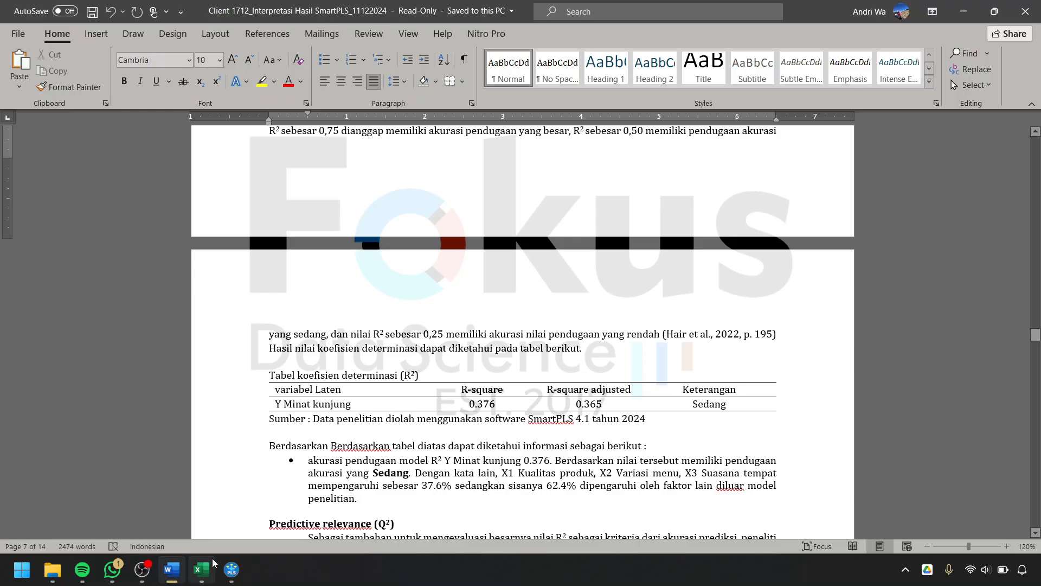
double_click(479, 404)
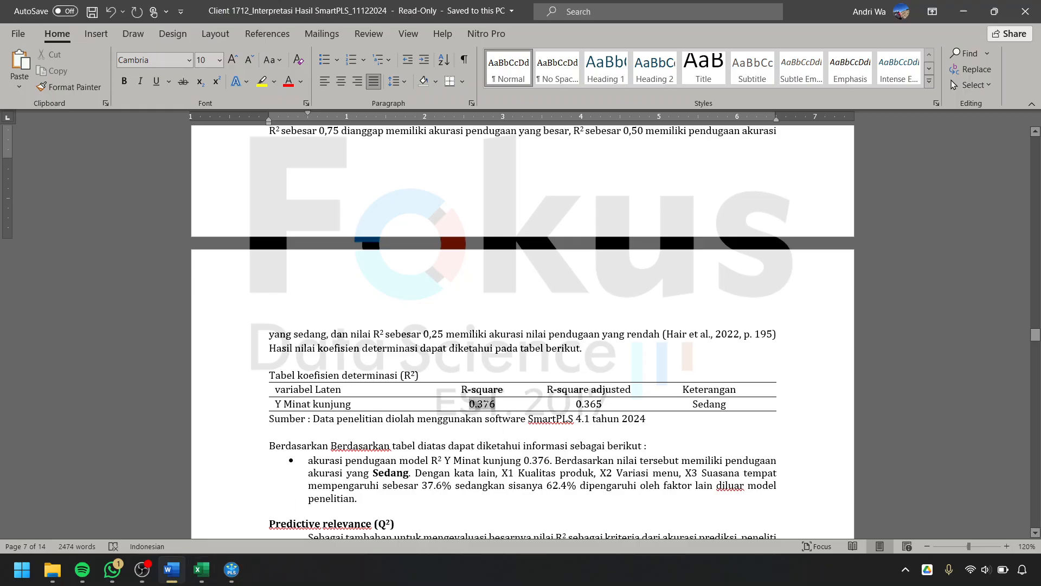
left_click(486, 408)
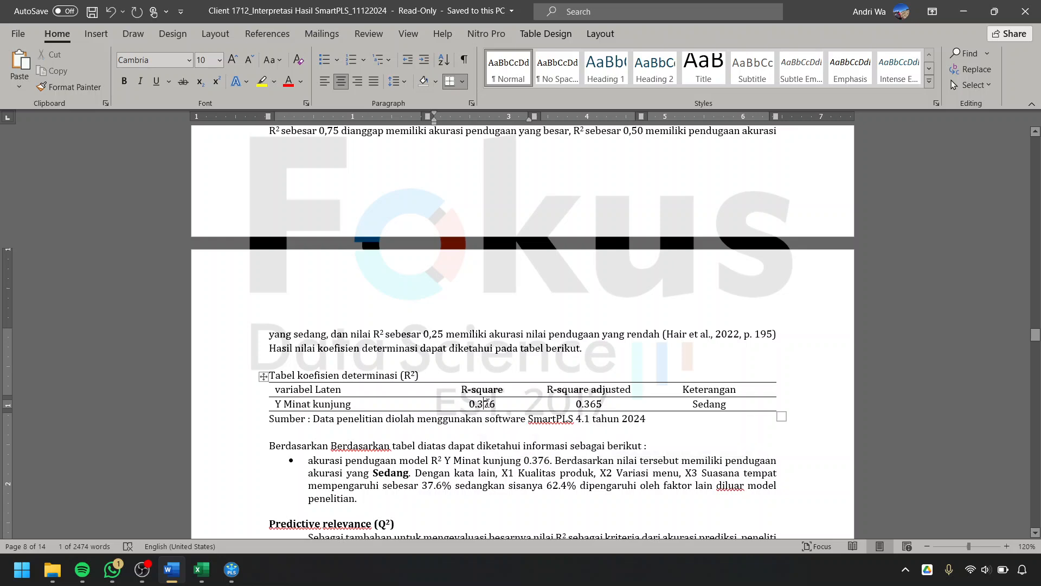
scroll(487, 387, "up", 2)
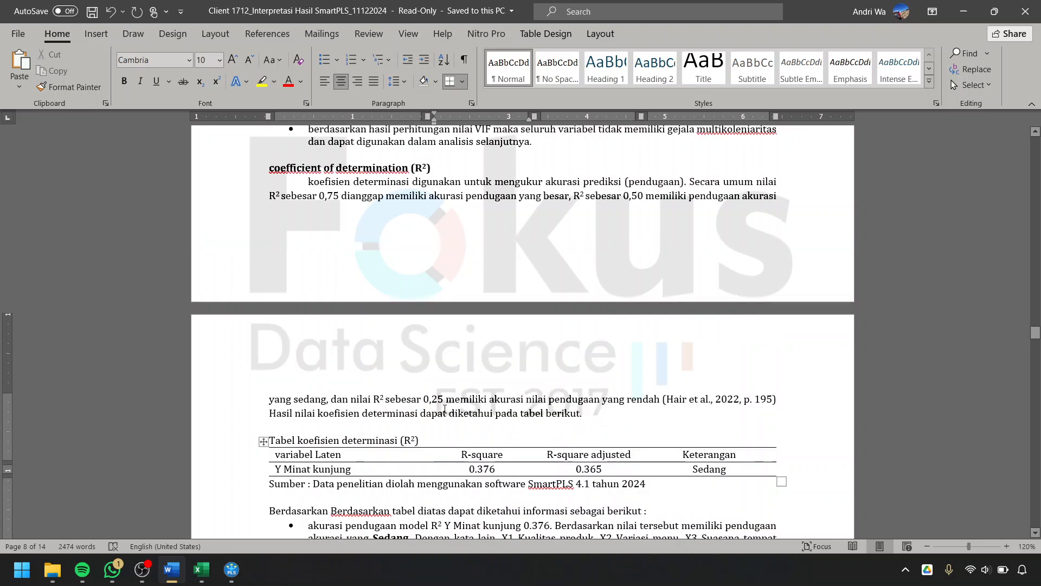
left_click(432, 399)
scroll(494, 330, "down", 4)
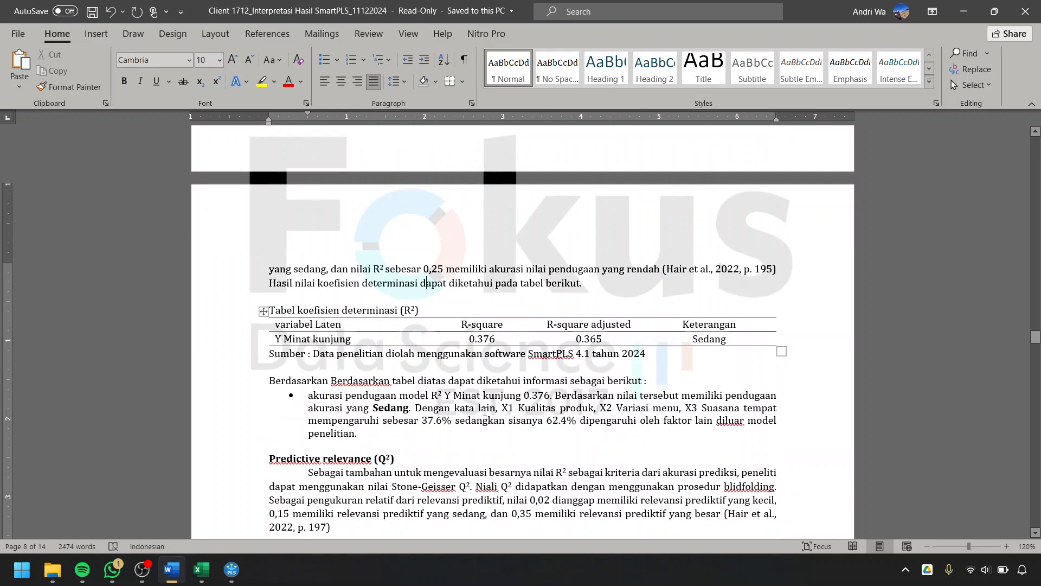
Examine the R² value inside the Y Minat kunjung construct in the Outer Model 2 diagram, and return to the R² table
scroll(606, 388, "up", 15)
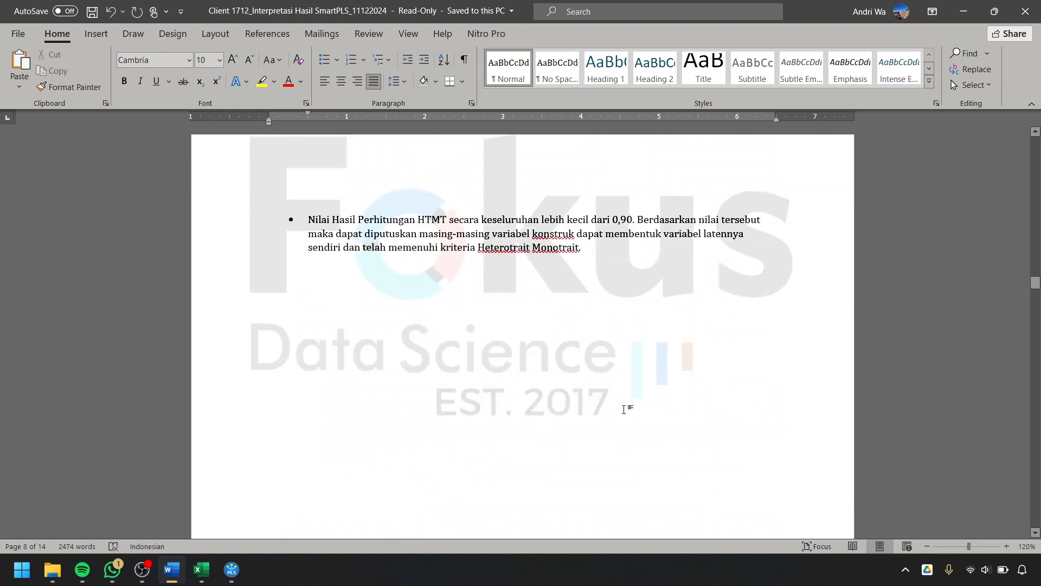
scroll(624, 415, "down", 10)
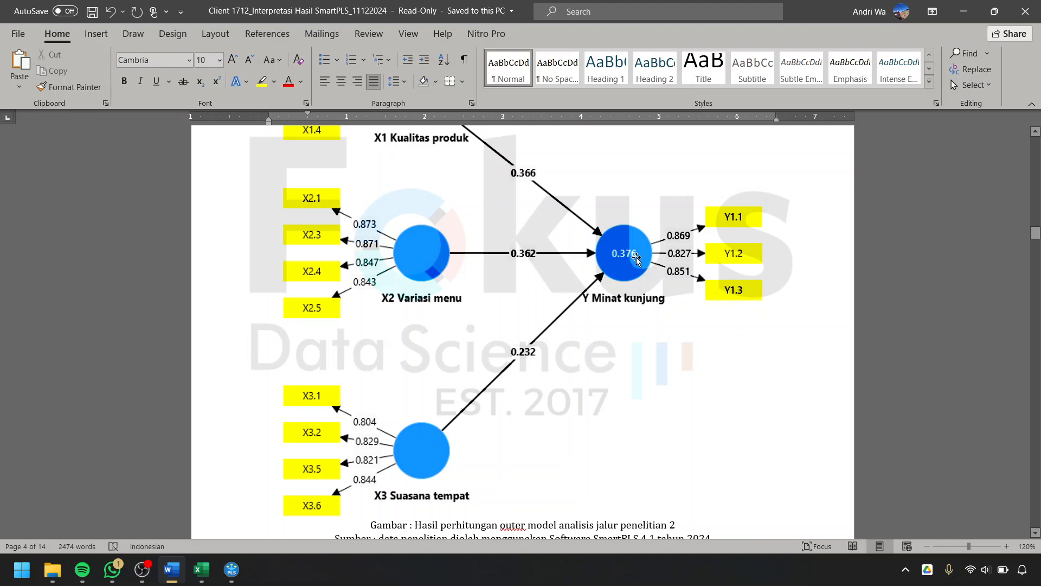
scroll(490, 355, "up", 2)
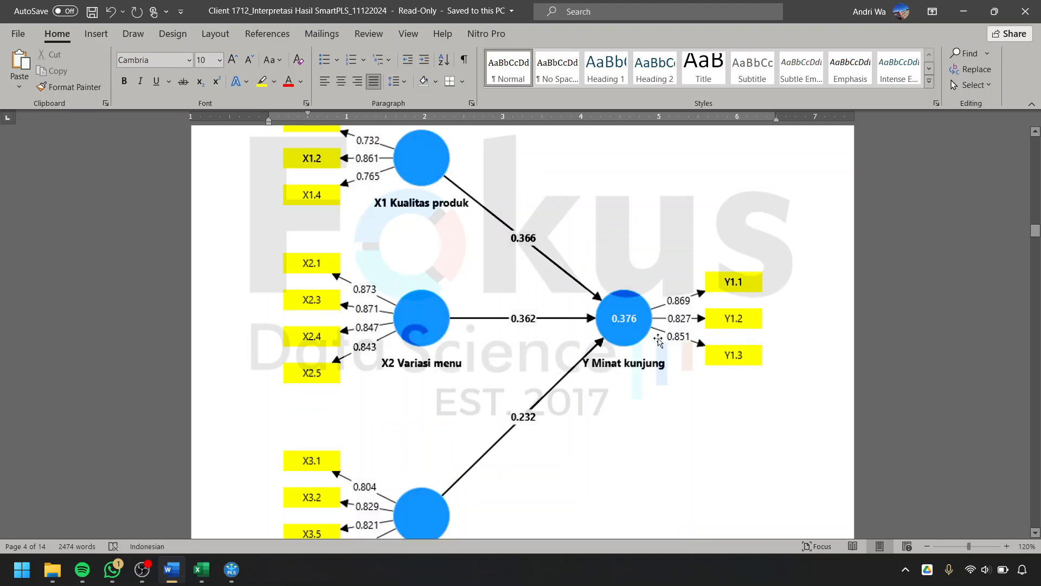
scroll(618, 354, "down", 10)
scroll(546, 377, "down", 20)
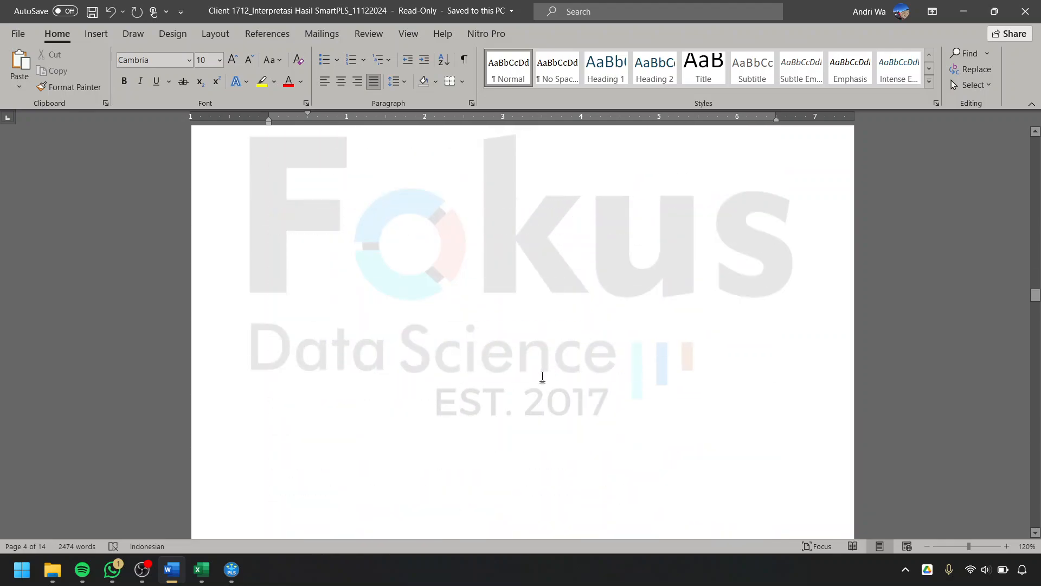
scroll(546, 377, "down", 20)
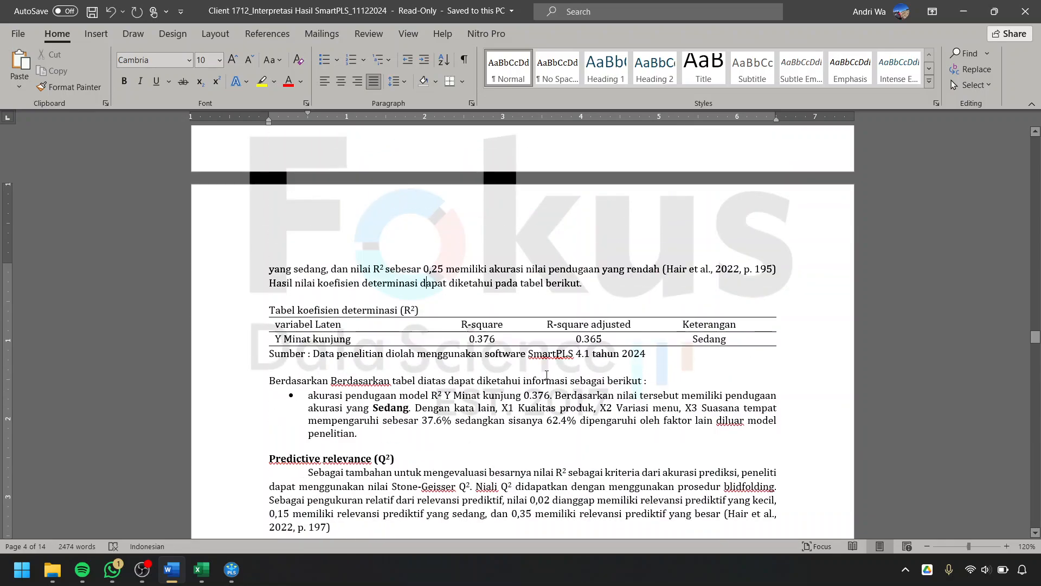
Read past the predictive relevance (Q²) section to the effect size (f²) section, its criteria, table and interpretation
scroll(546, 374, "down", 4)
left_click(368, 251)
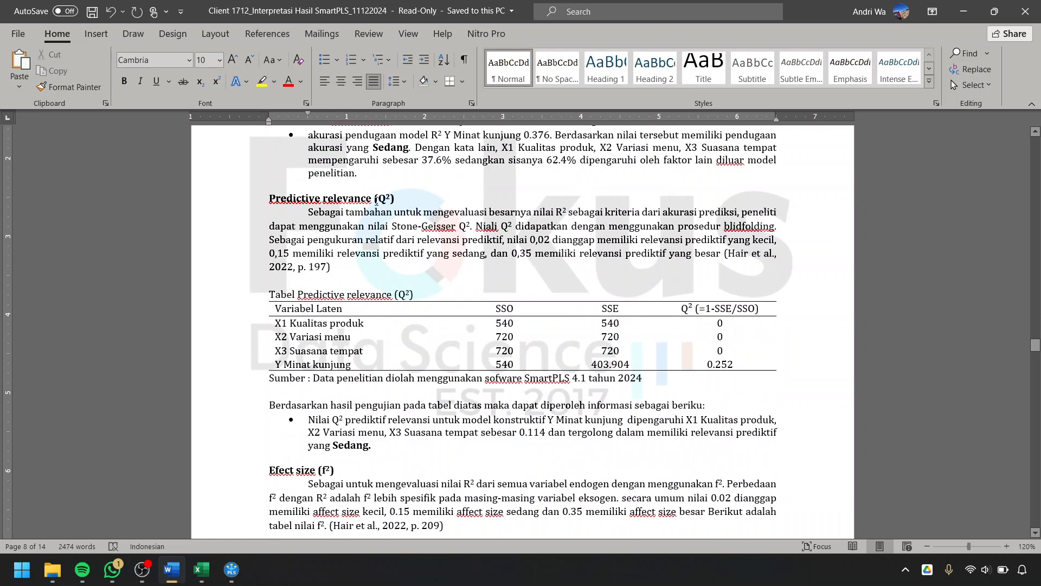
scroll(378, 310, "down", 5)
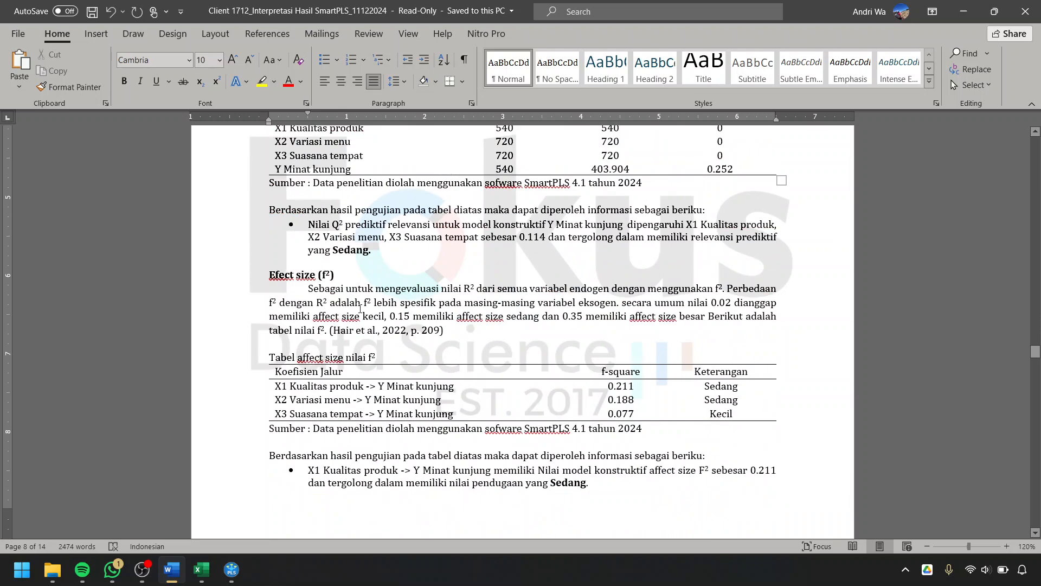
double_click(275, 275)
left_click(485, 353)
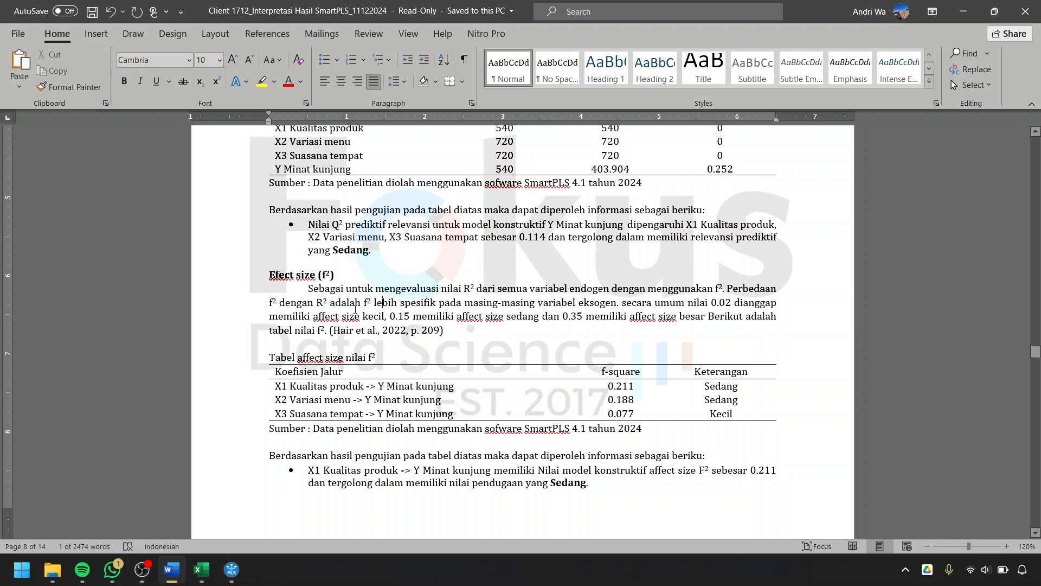
scroll(474, 356, "down", 3)
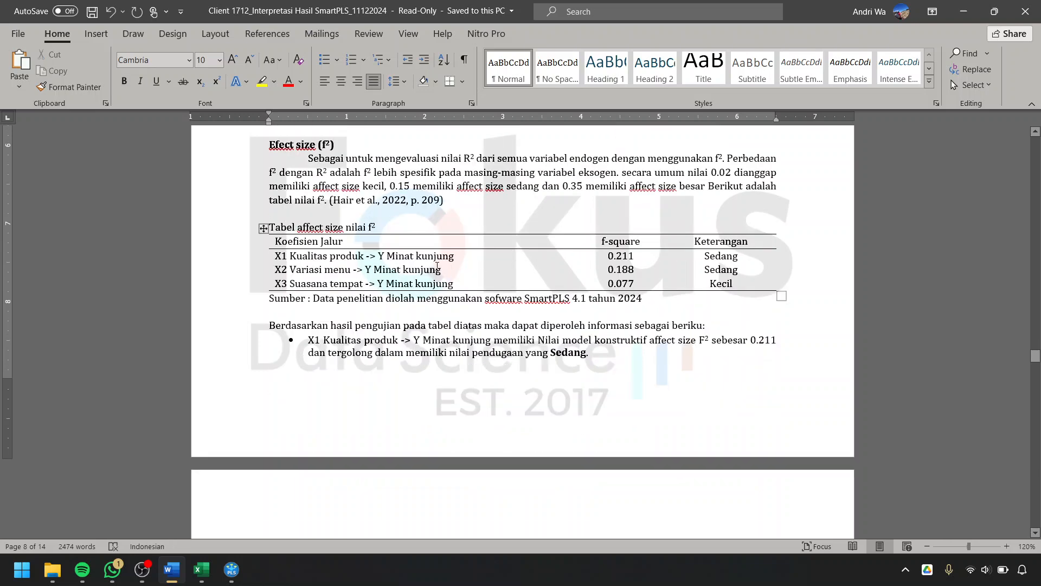
left_click(300, 266)
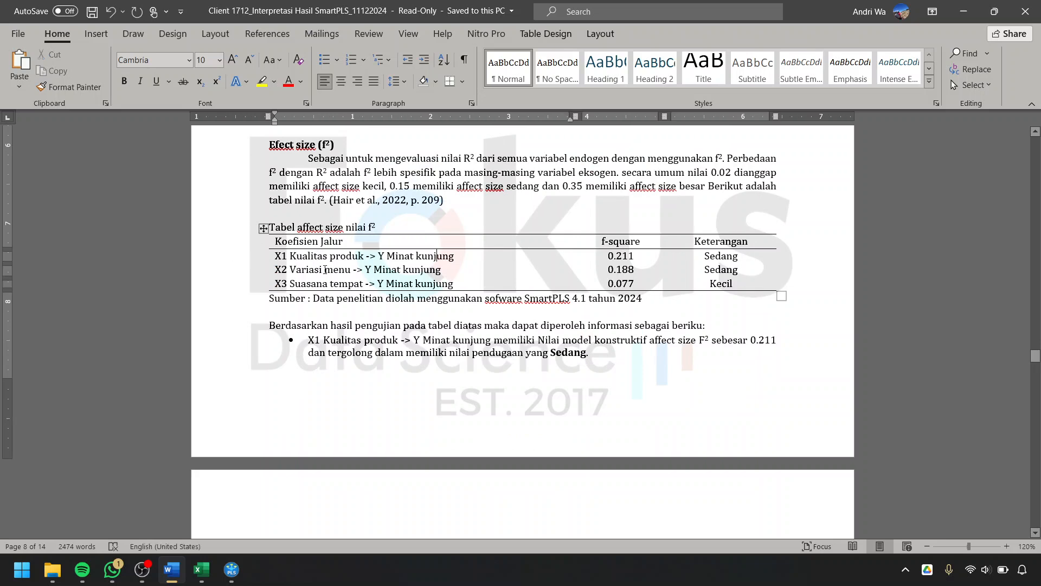
left_click(493, 325)
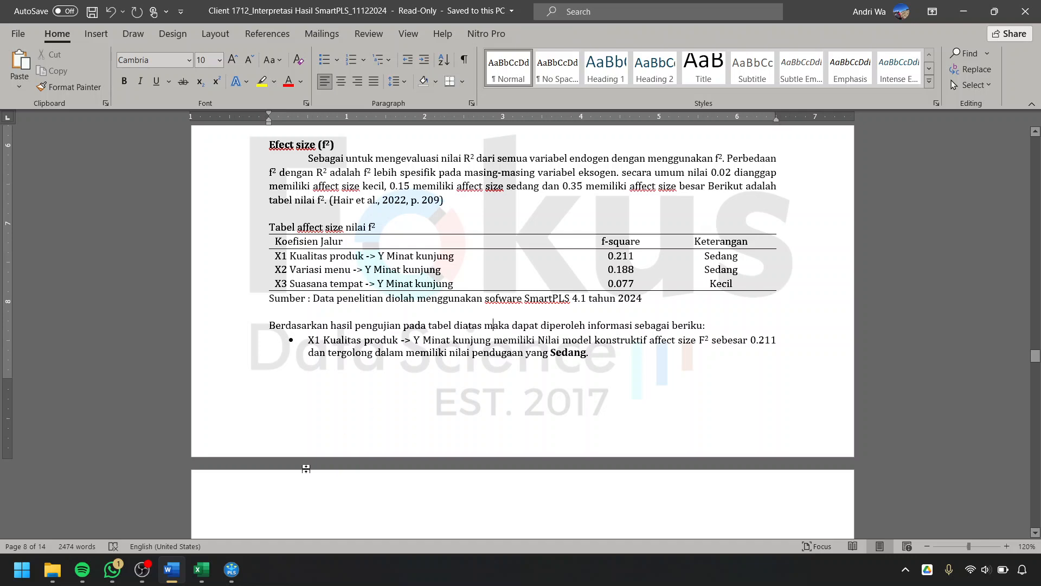
left_click(356, 353)
Switch to SmartPLS and display the f-square results as a list
left_click(232, 570)
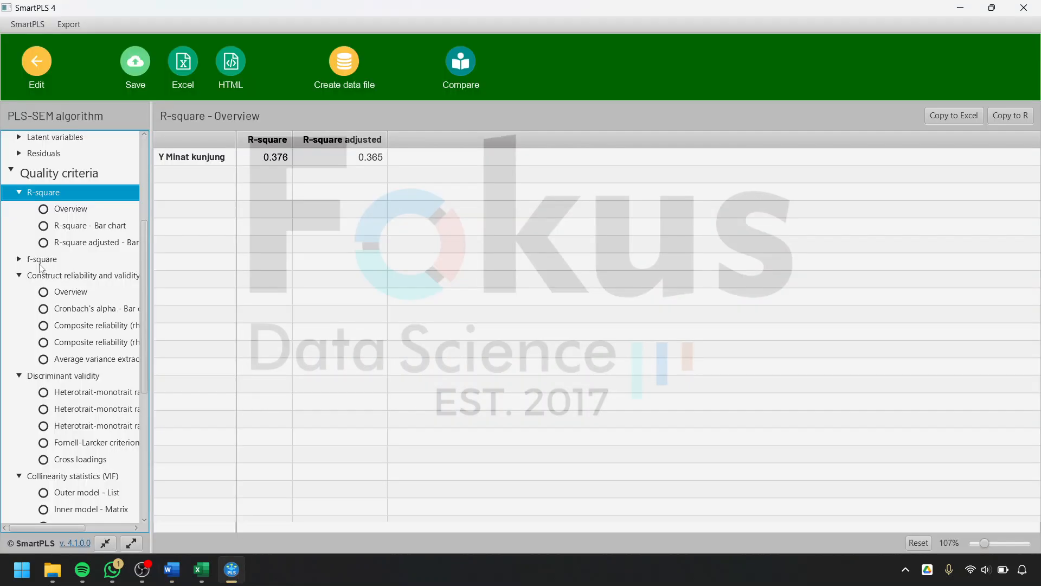
left_click(41, 259)
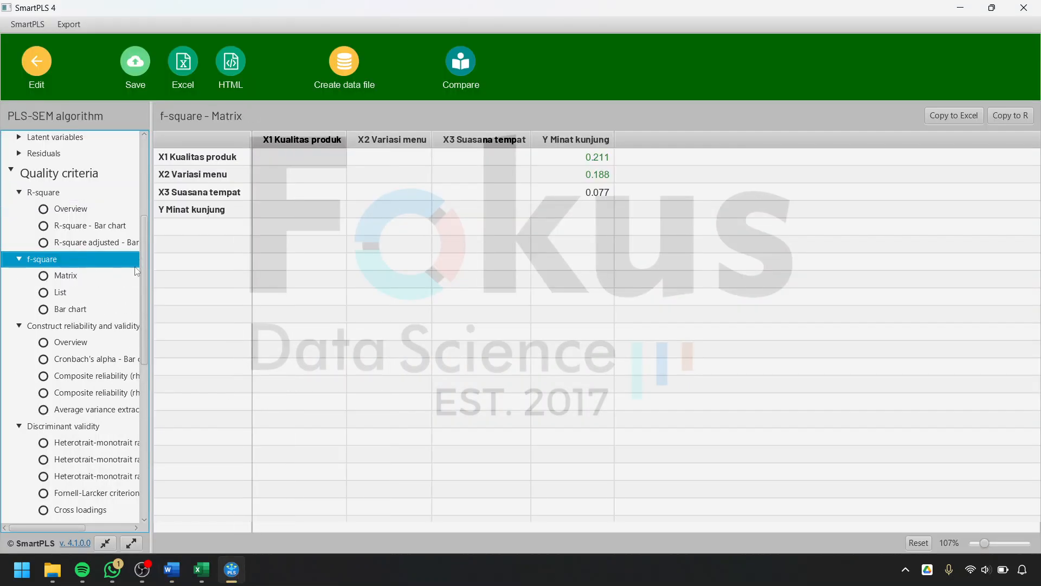
left_click(66, 296)
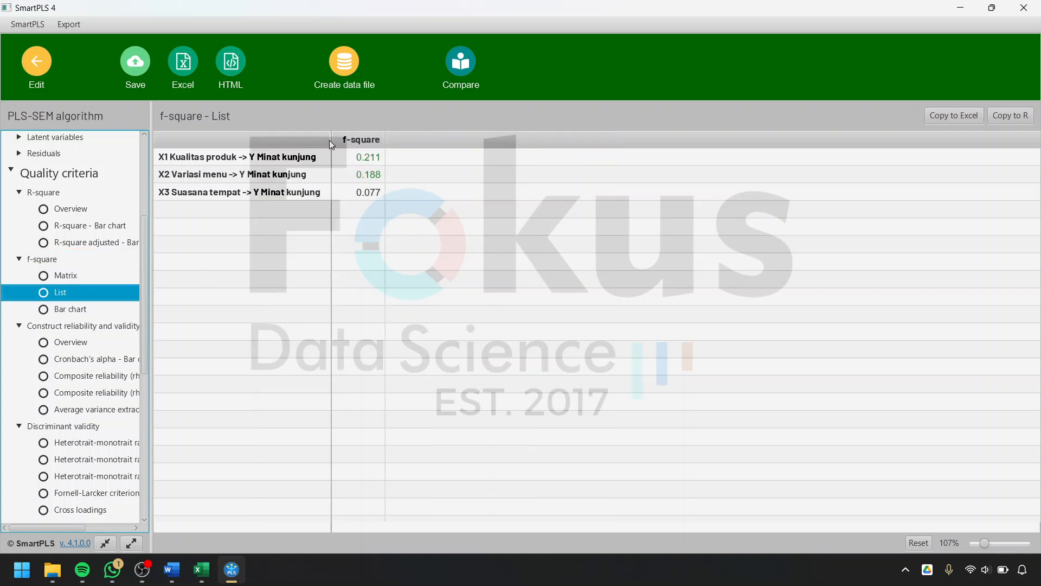
Compare the f-square list with the effect size table in Word, checking each path's category against the stated thresholds
left_click(961, 8)
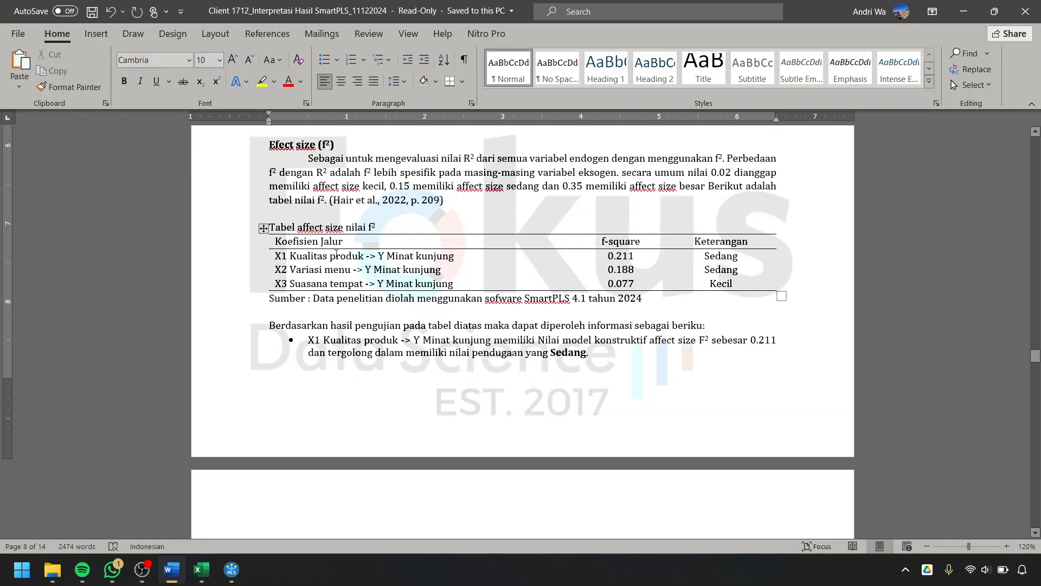
left_click(272, 256)
left_click(389, 257)
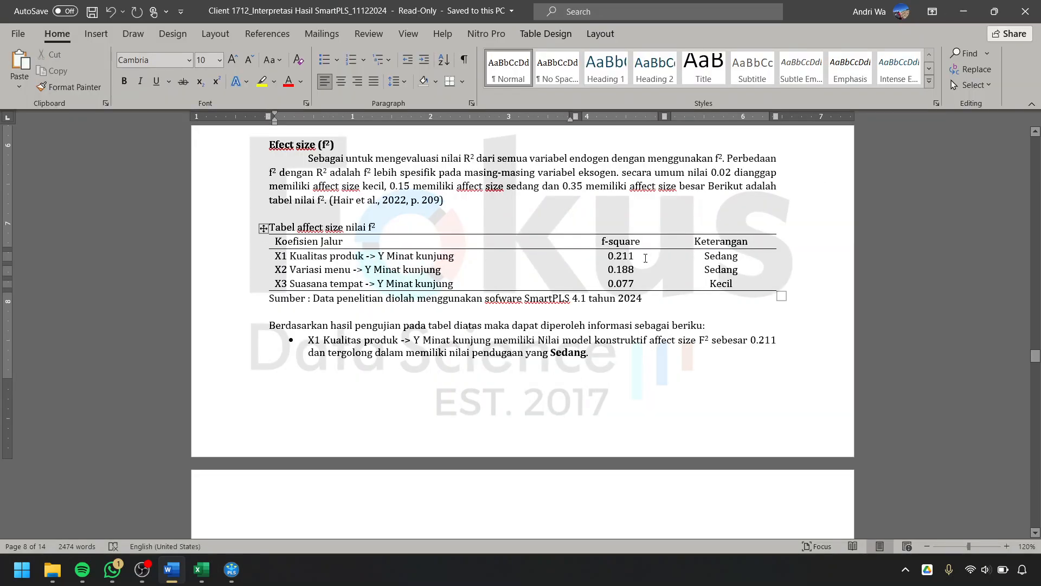
left_click_drag(609, 259, 622, 259)
left_click_drag(626, 259, 635, 256)
double_click(737, 255)
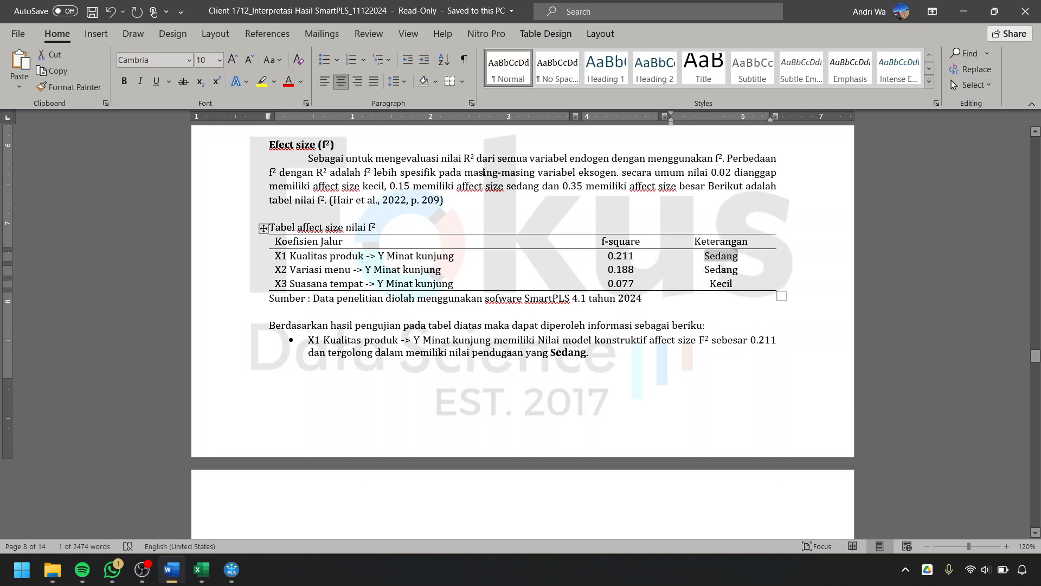
left_click(313, 261)
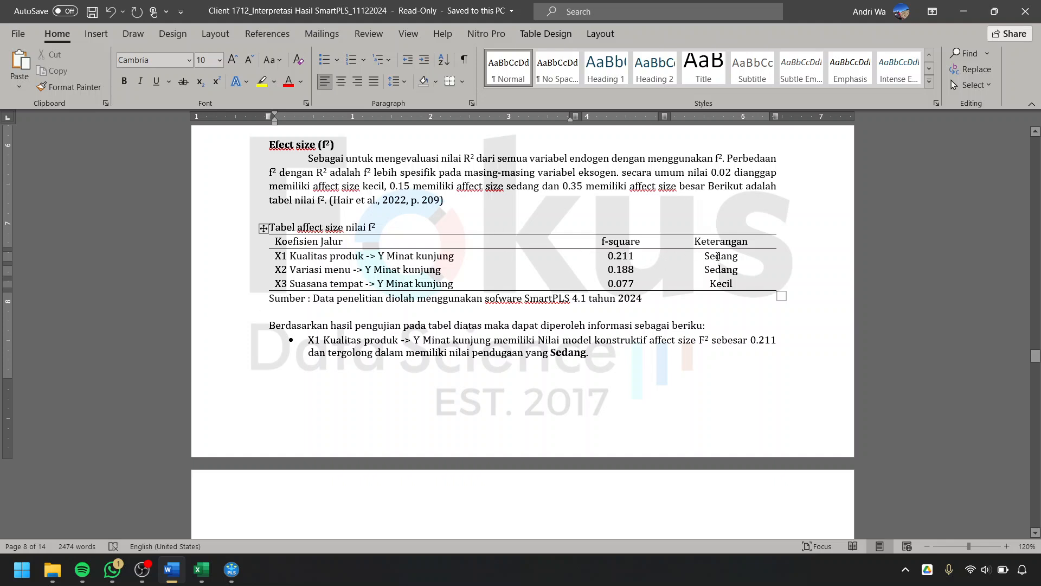
left_click_drag(610, 245, 614, 285)
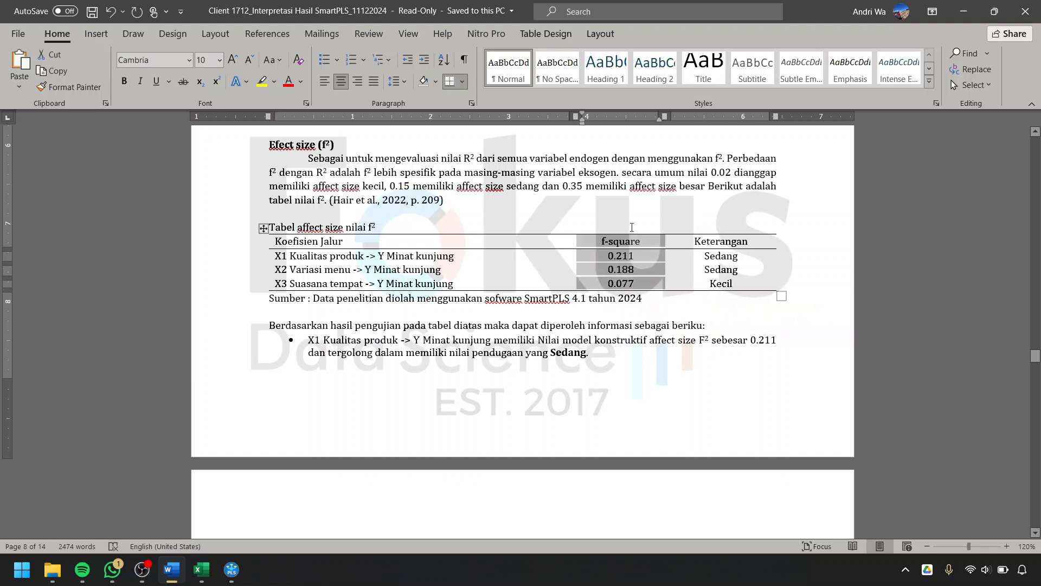
left_click(570, 184)
left_click_drag(444, 200, 390, 186)
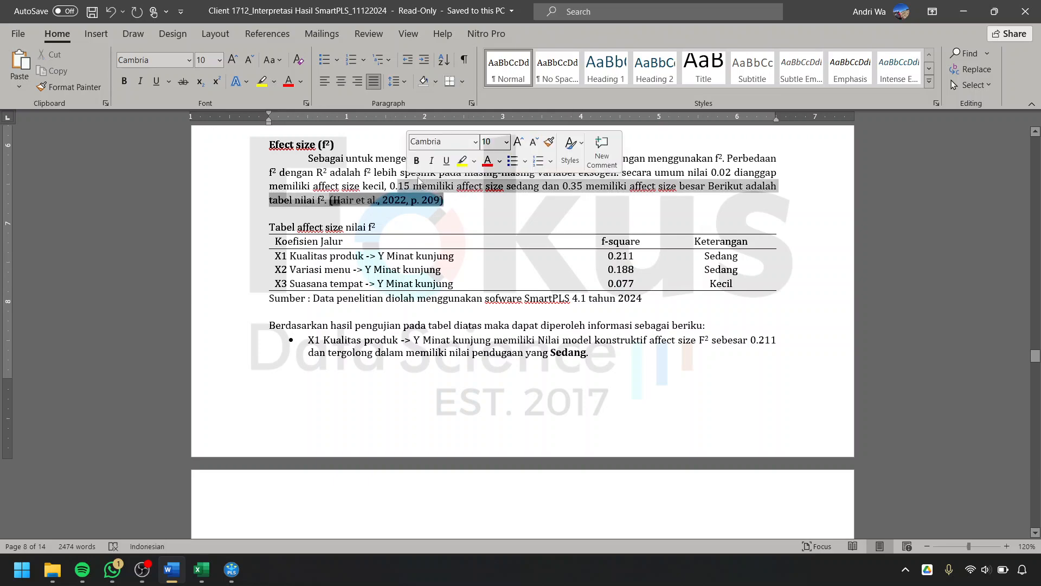
Return to the Predictive relevance (Q²) section in the Word document and highlight its heading
scroll(485, 244, "down", 10)
scroll(485, 244, "up", 10)
scroll(485, 244, "up", 10)
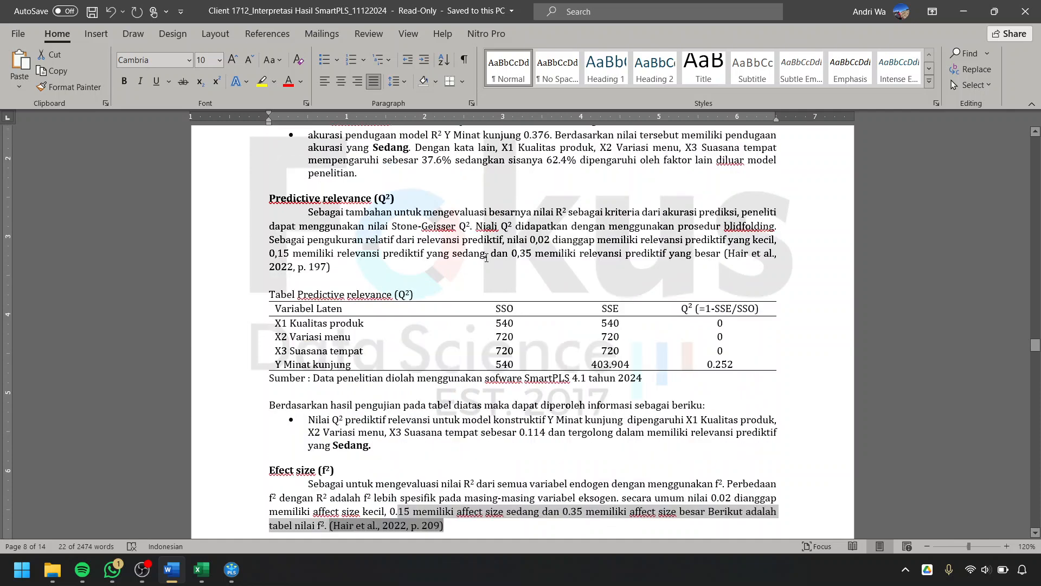
left_click_drag(270, 198, 394, 211)
Run Blindfolding on the Contoh 2 eliminasi model in SmartPLS and display the construct cross-validated redundancy totals
left_click(232, 569)
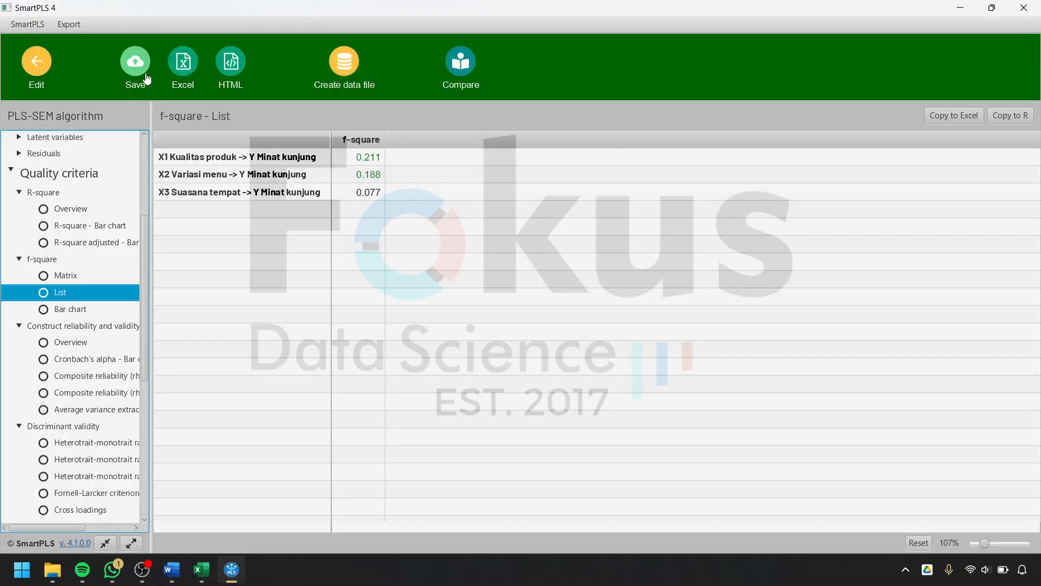
left_click(46, 70)
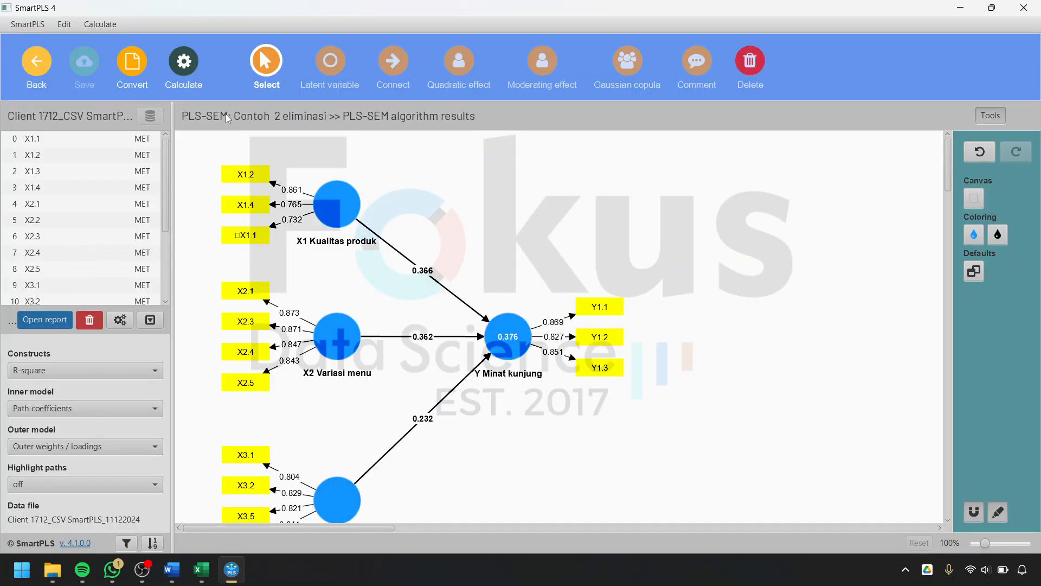
left_click(184, 65)
left_click(268, 145)
left_click(660, 502)
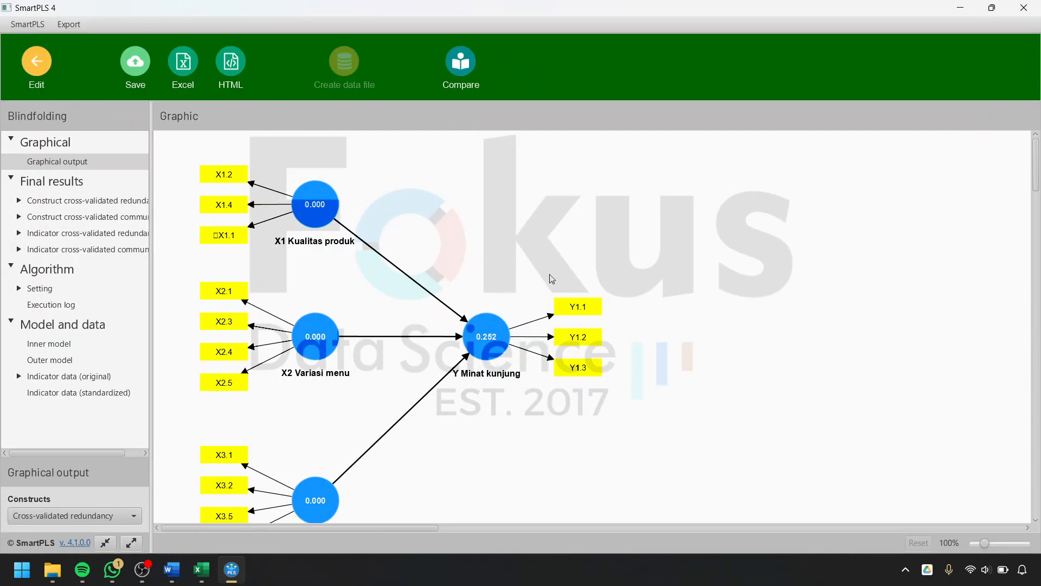
left_click(73, 202)
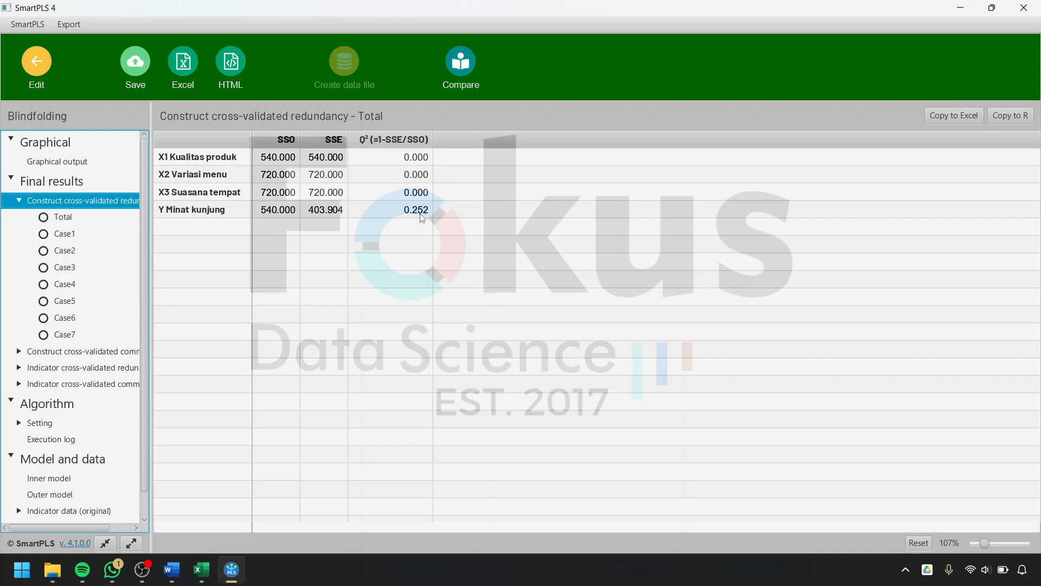
Return to Word and check the Q² value for Y Minat kunjung against the predictive relevance thresholds
left_click(960, 8)
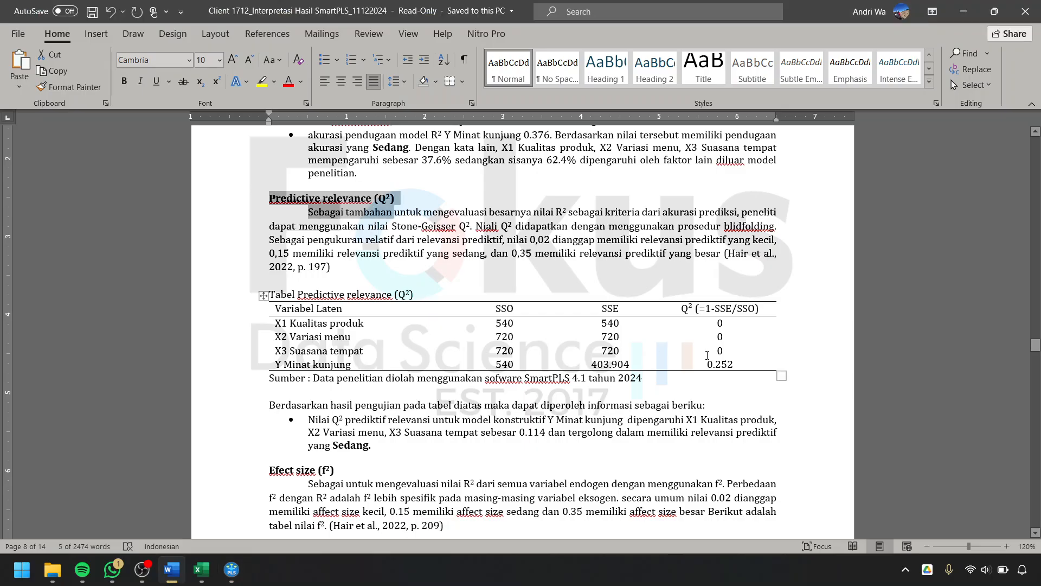
double_click(730, 367)
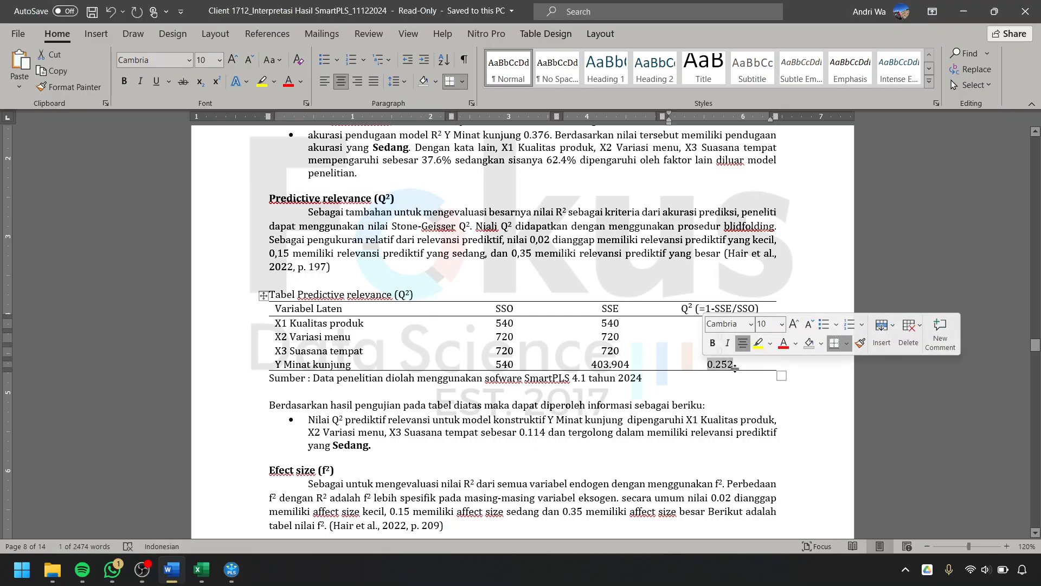
left_click(549, 251)
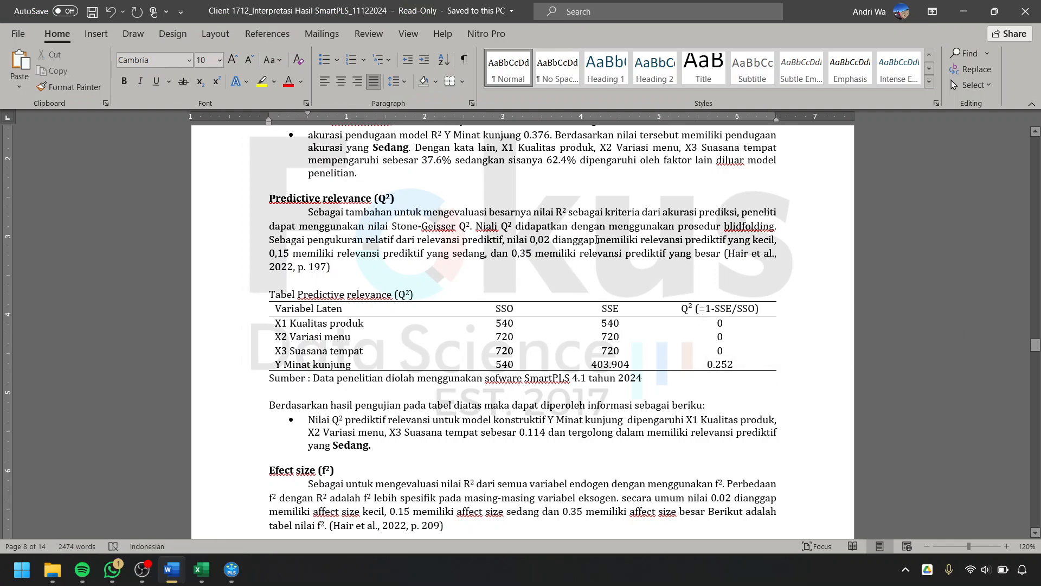
double_click(267, 254)
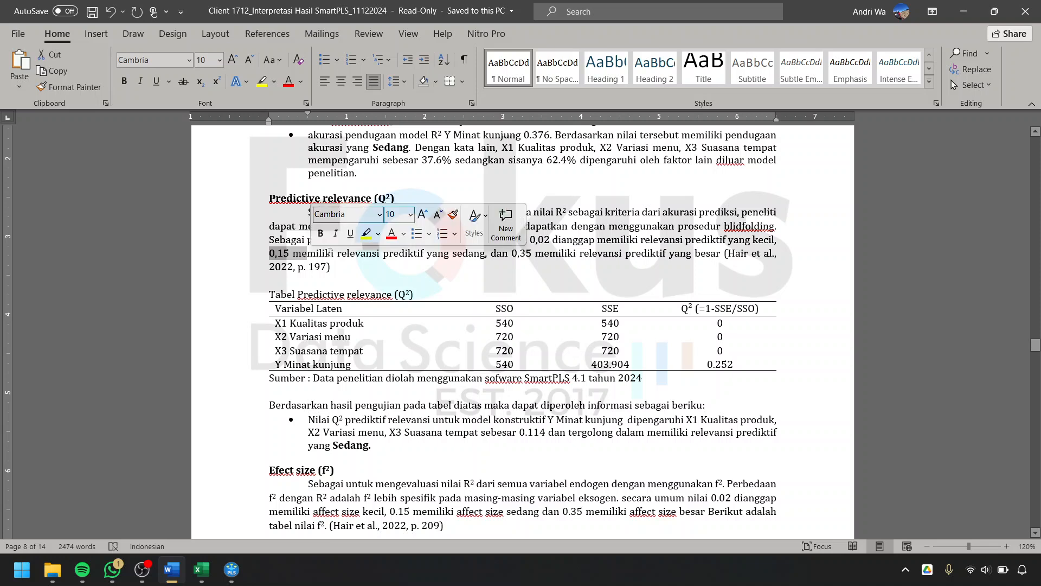
left_click(404, 264)
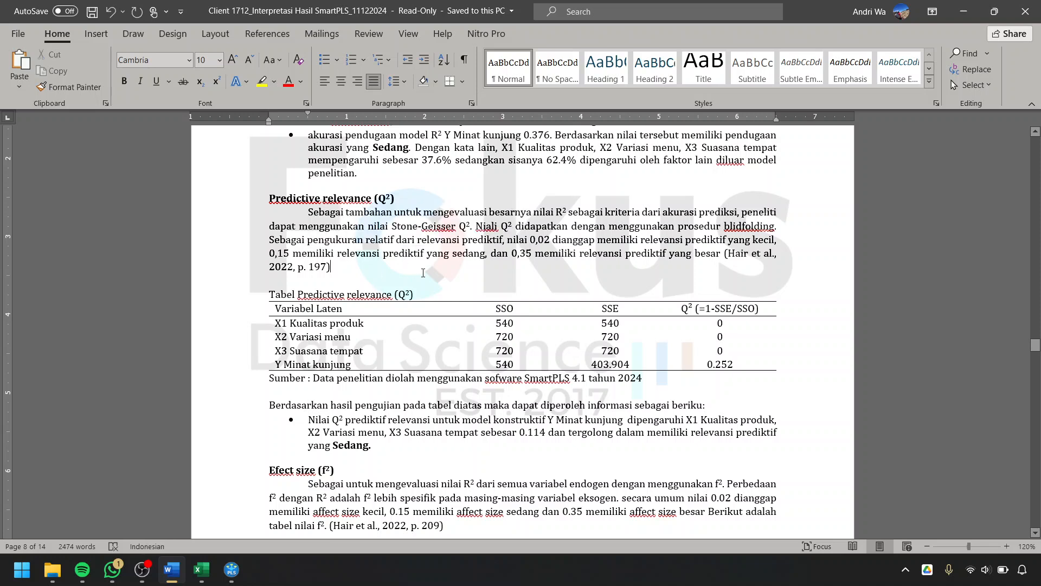
Review the Predictive relevance (Q²) section in Word, checking its thresholds, the Y Minat kunjung table row, its written interpretation and the preceding R² section
left_click_drag(288, 200, 296, 202)
left_click(329, 270)
left_click(703, 366)
left_click(624, 423)
scroll(596, 401, "up", 2)
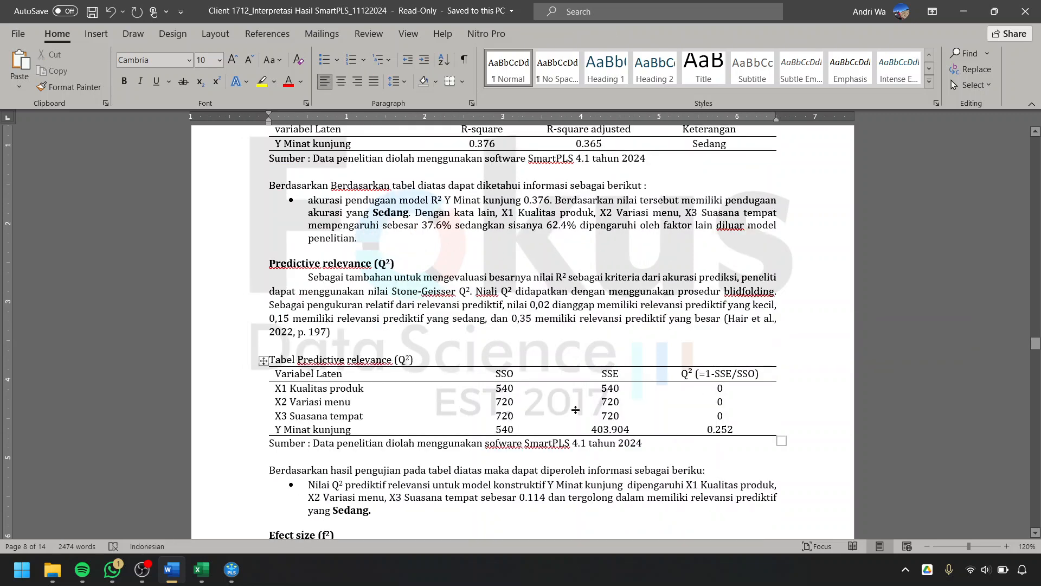
scroll(575, 407, "up", 5)
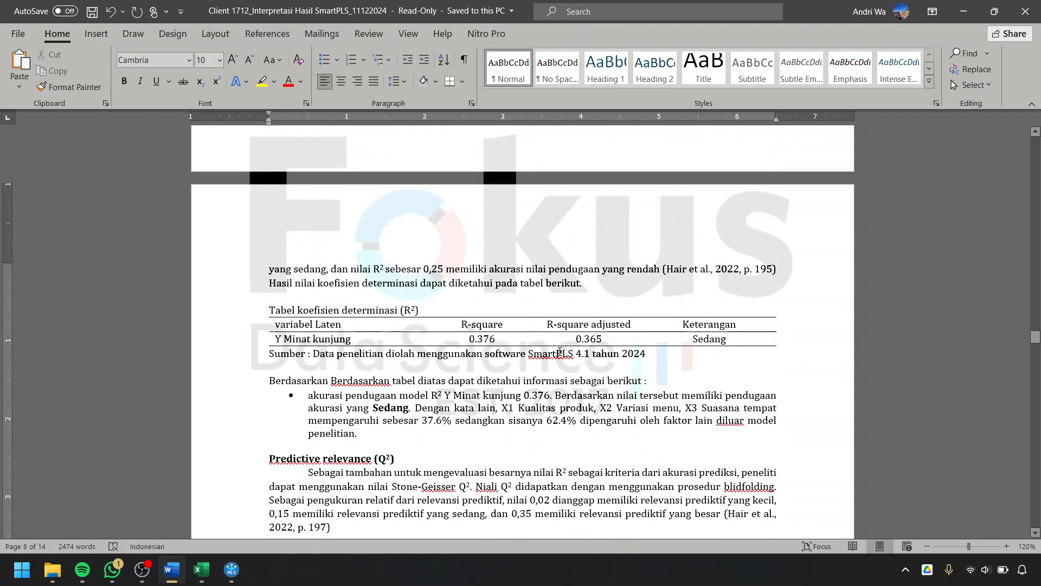
scroll(637, 418, "up", 5)
scroll(637, 418, "up", 5)
scroll(569, 456, "down", 15)
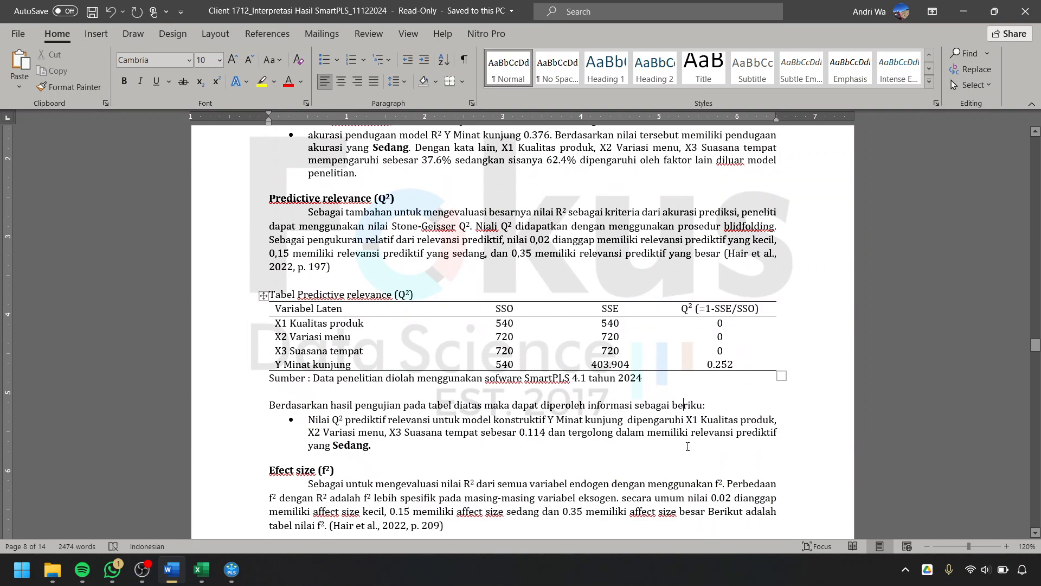
Go past the effect size section in the Word document to the path diagram under Uji Hipotesis Penelitian
scroll(661, 426, "down", 3)
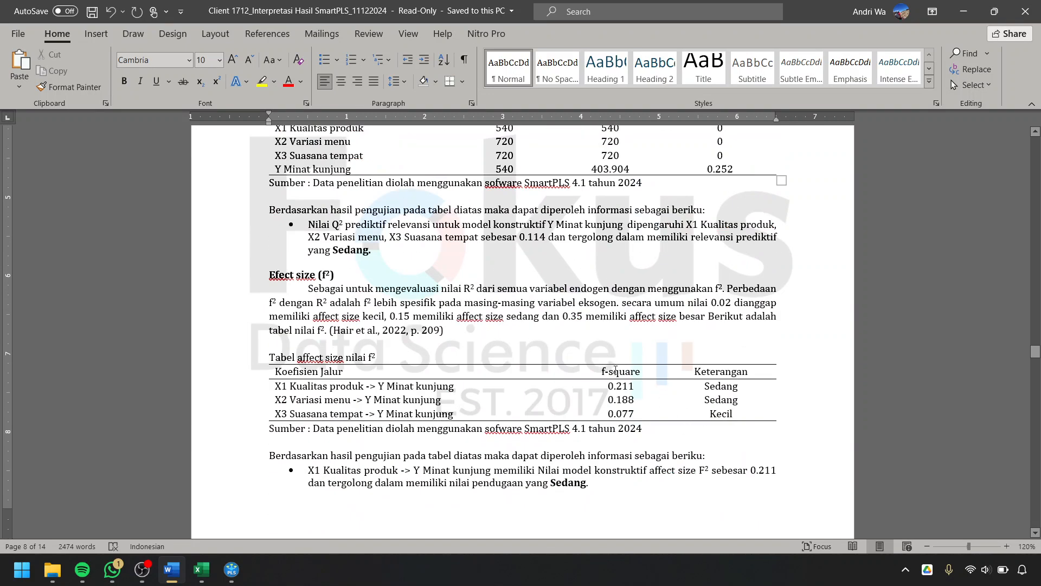
scroll(597, 331, "down", 12)
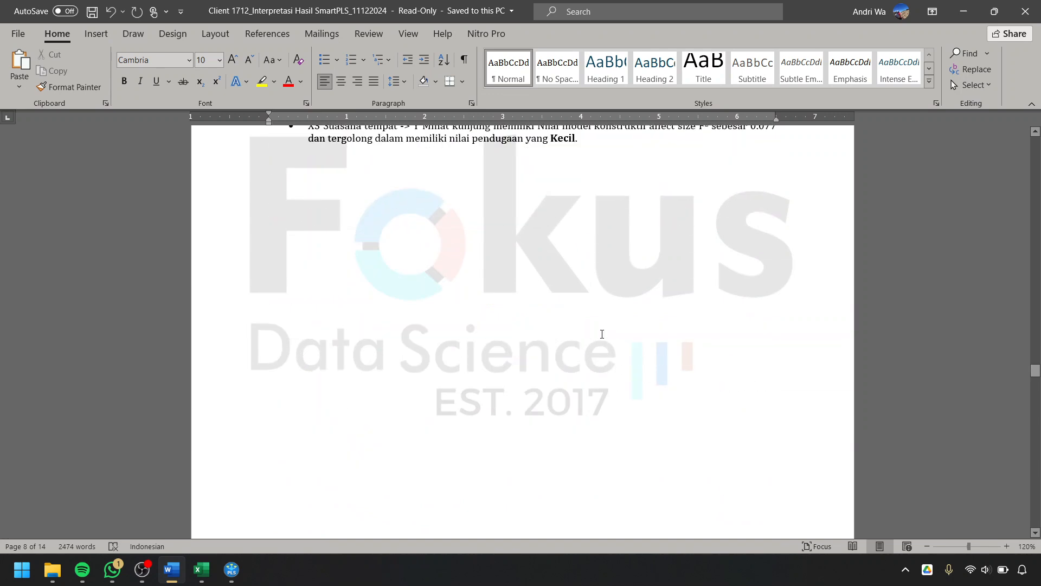
scroll(608, 335, "down", 5)
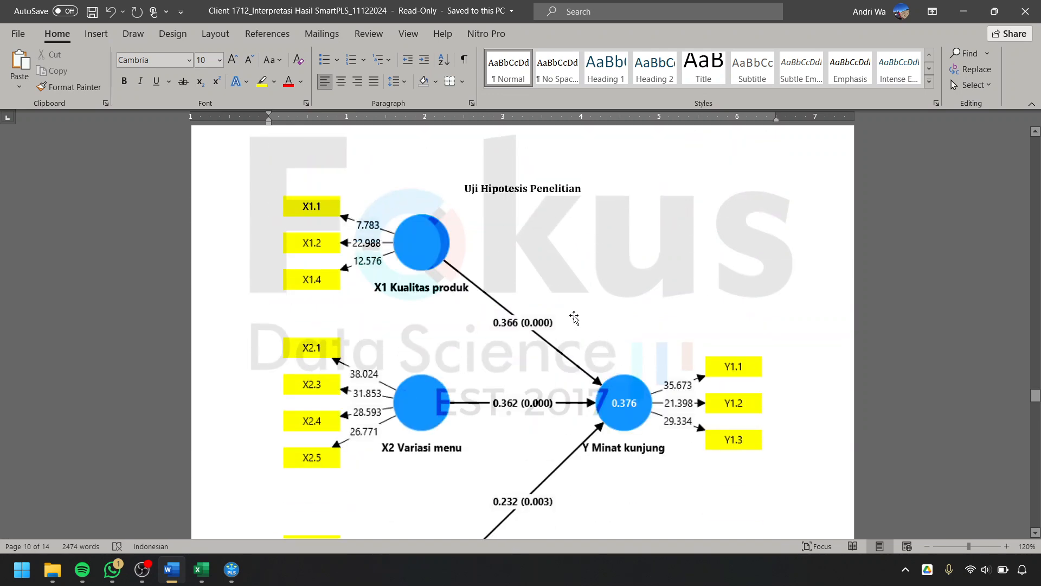
scroll(521, 509, "down", 1)
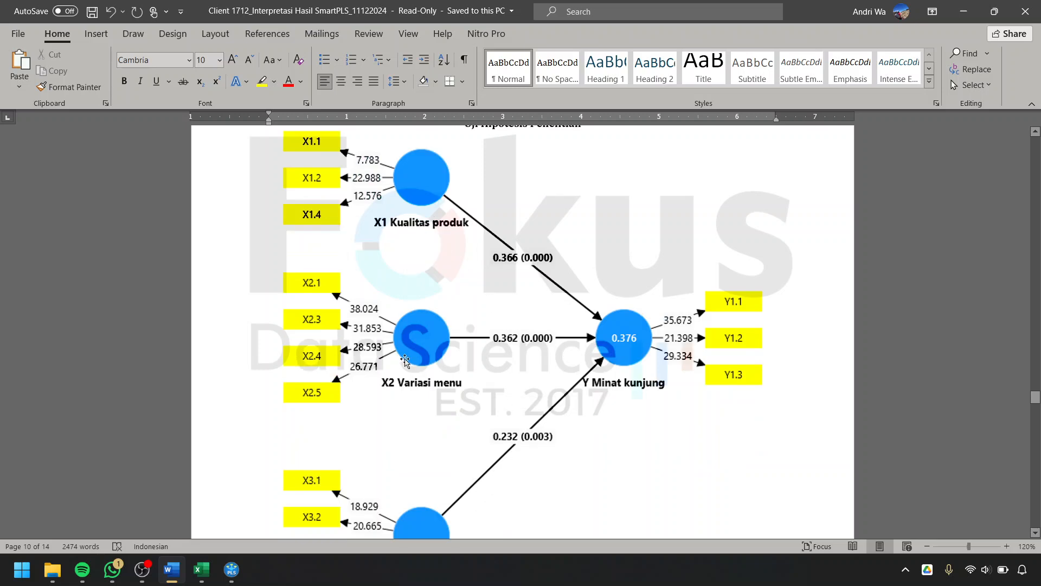
Switch to SmartPLS and run Bootstrapping on the Contoh 2 eliminasi model with 5000 subsamples, percentile bootstrap, two-tailed test and 0.05 significance level
left_click(231, 570)
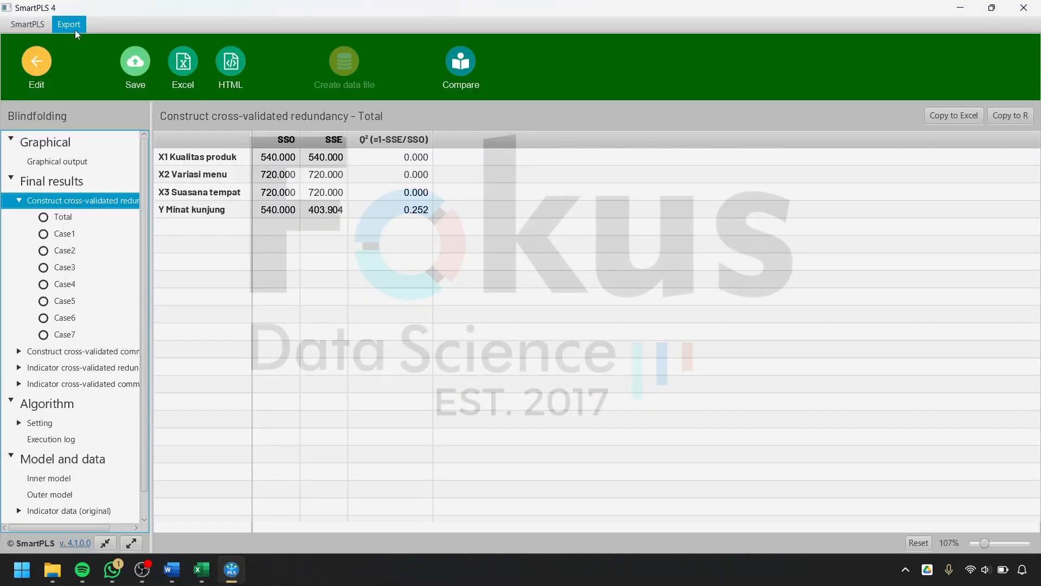
left_click(46, 64)
left_click(185, 68)
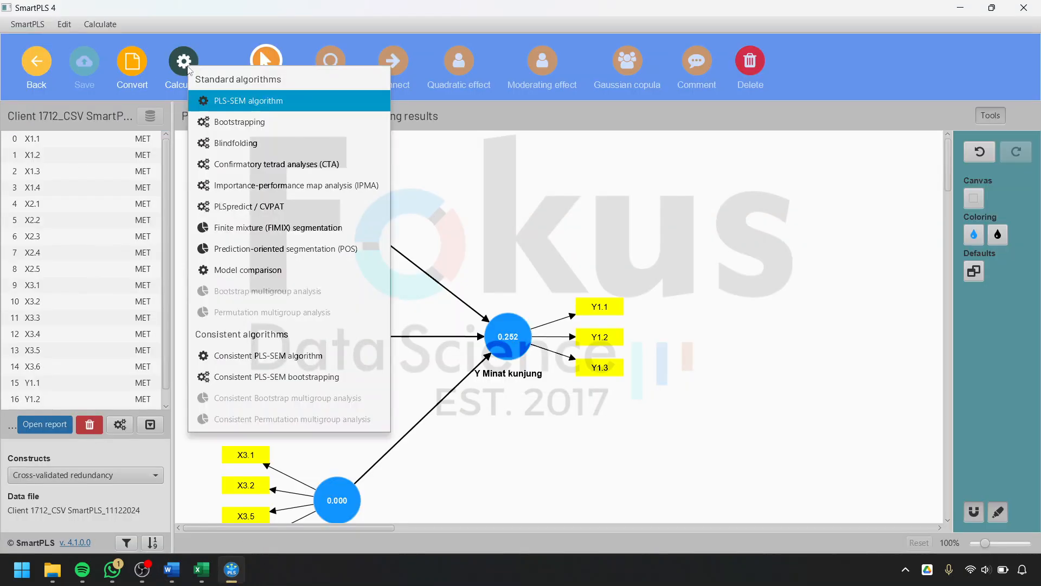
left_click(236, 122)
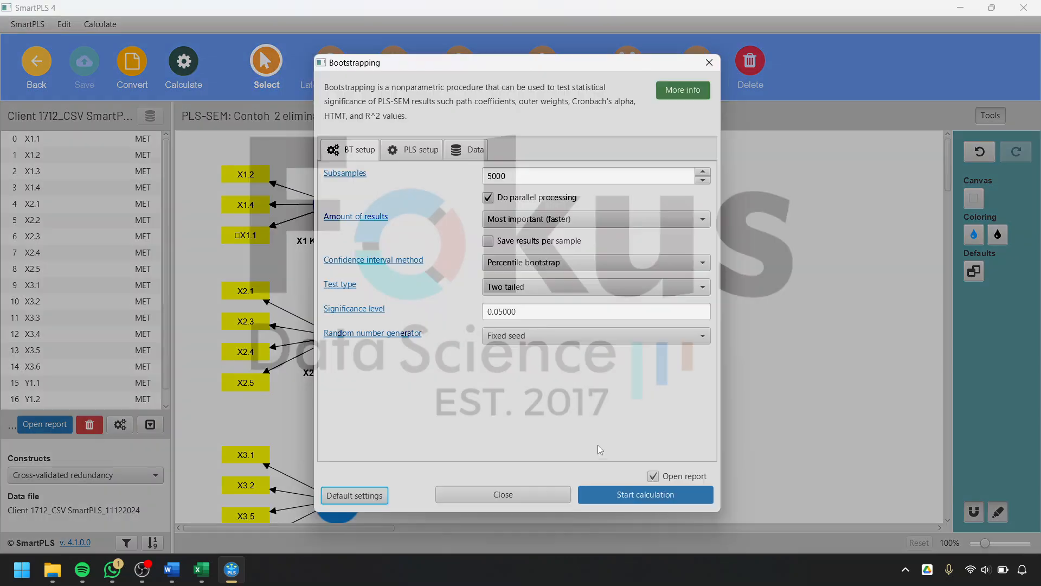
left_click(645, 494)
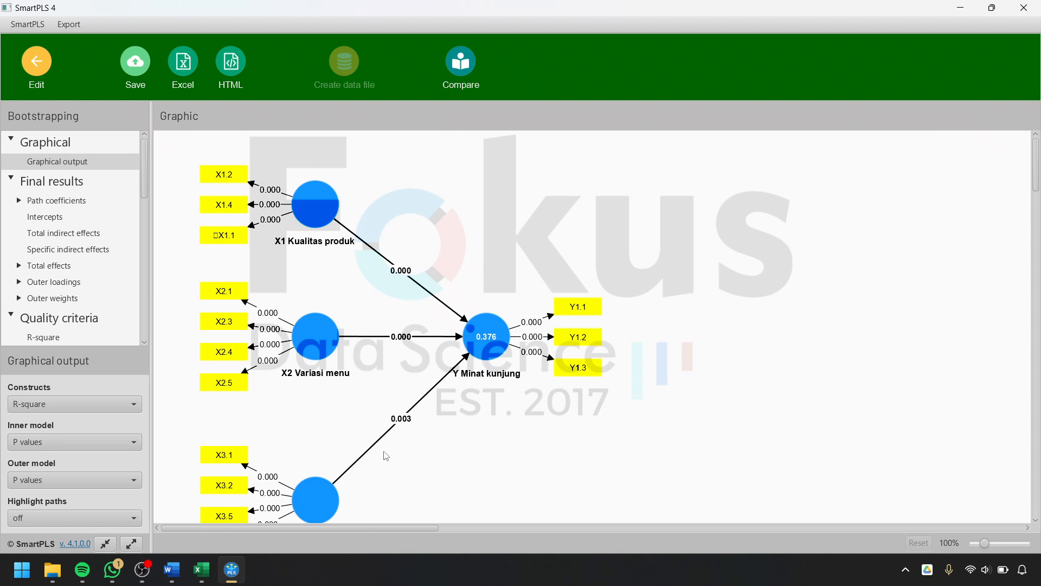
Show path coefficients and p values for the inner model in the bootstrapping diagram
scroll(428, 391, "down", 3)
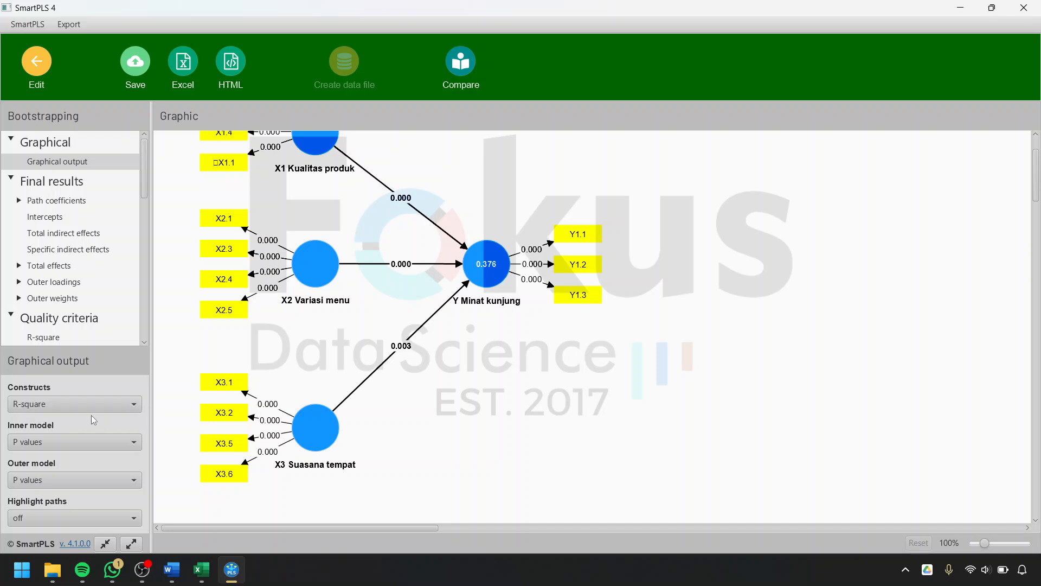
left_click(90, 443)
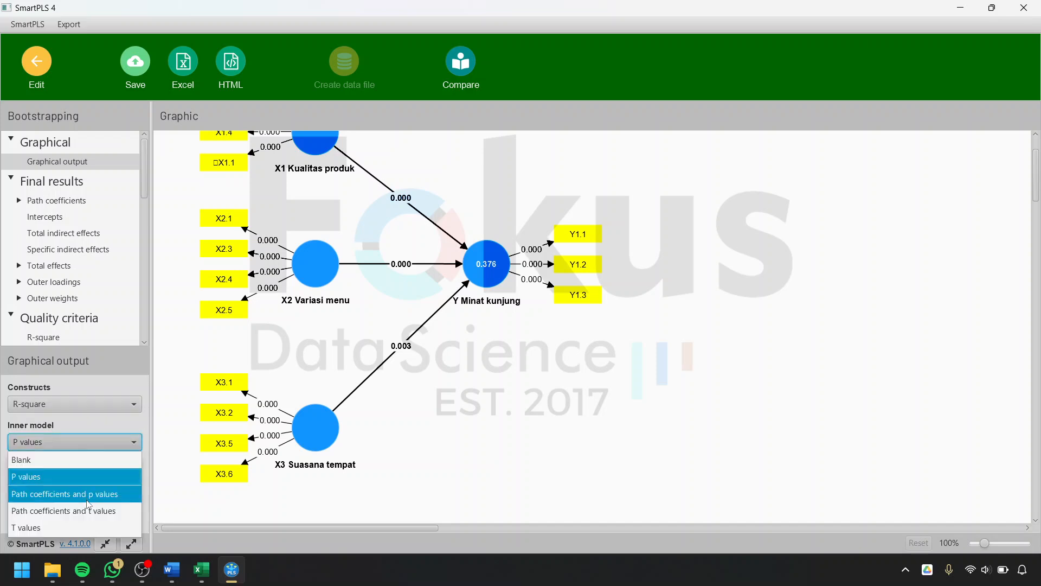
left_click(79, 446)
left_click(59, 446)
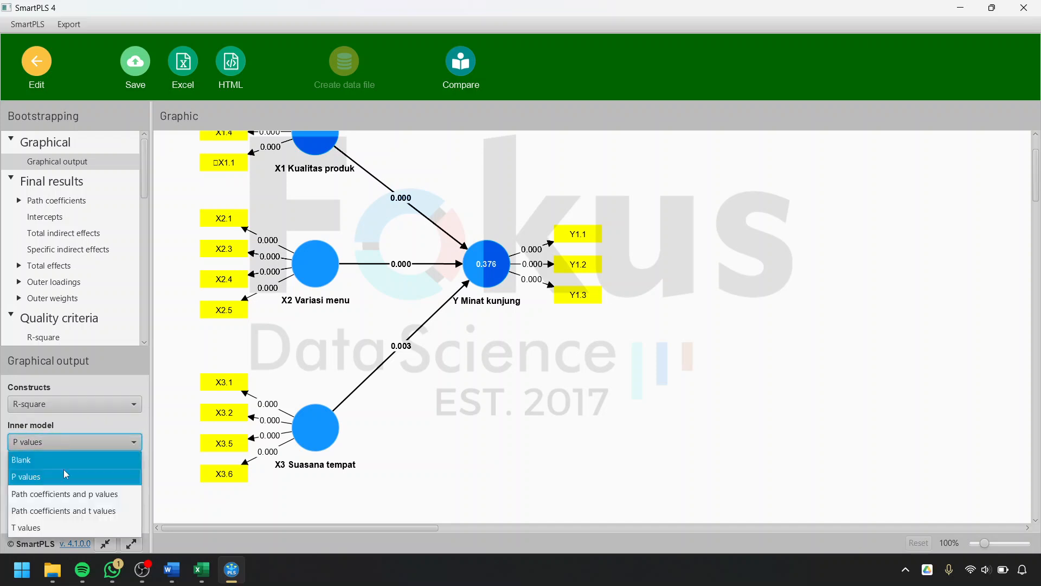
left_click(77, 500)
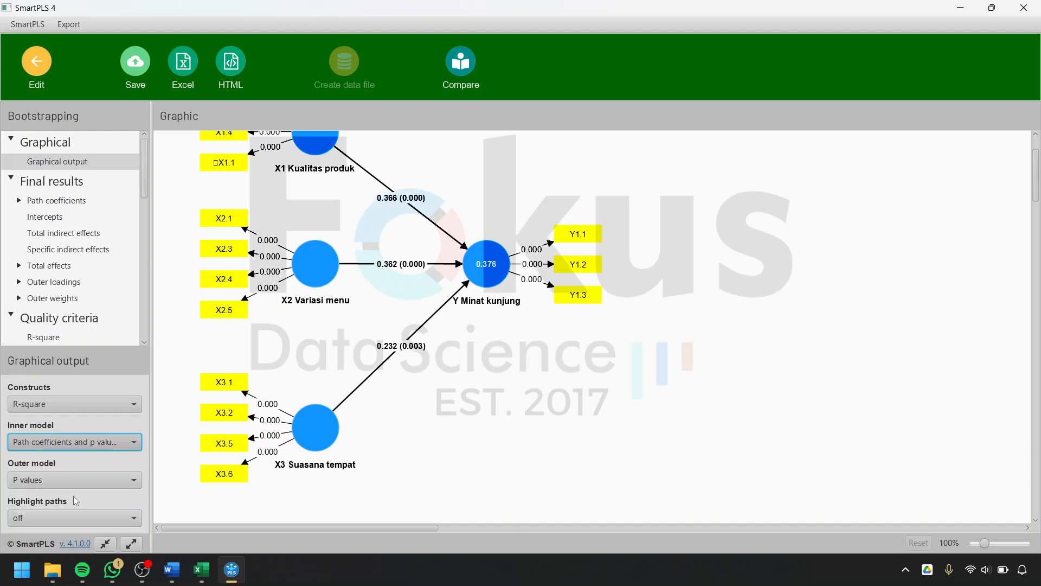
Show T values for the outer model in the bootstrapping diagram and review the indicator values
scroll(380, 304, "down", 3)
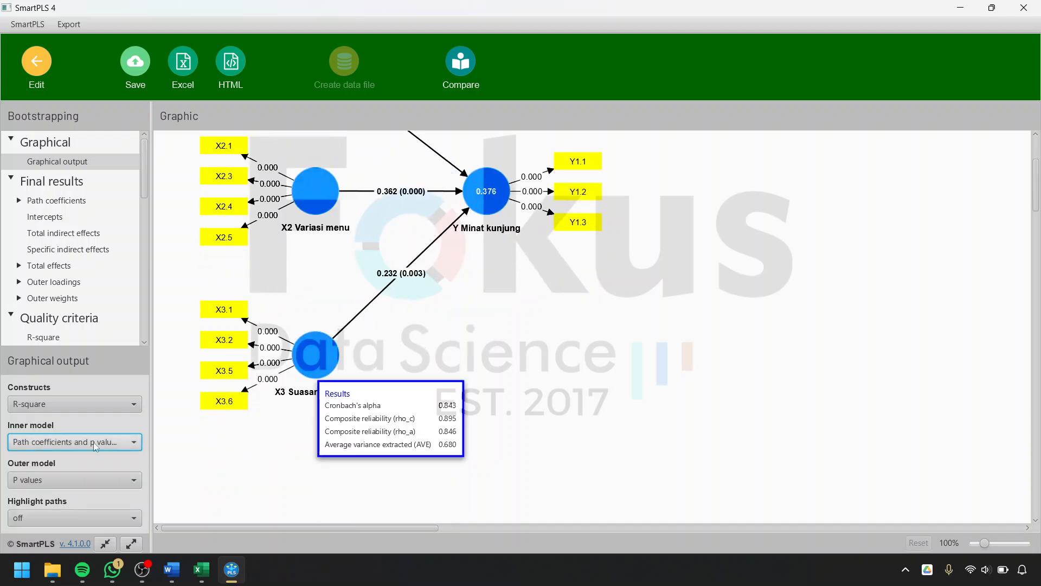
left_click(85, 477)
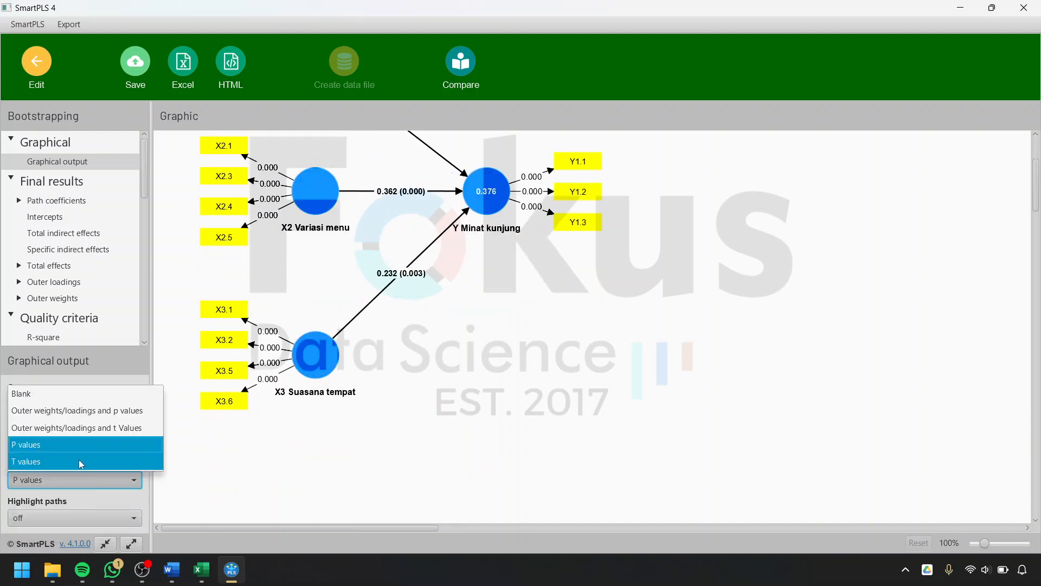
left_click(79, 461)
scroll(403, 337, "up", 4)
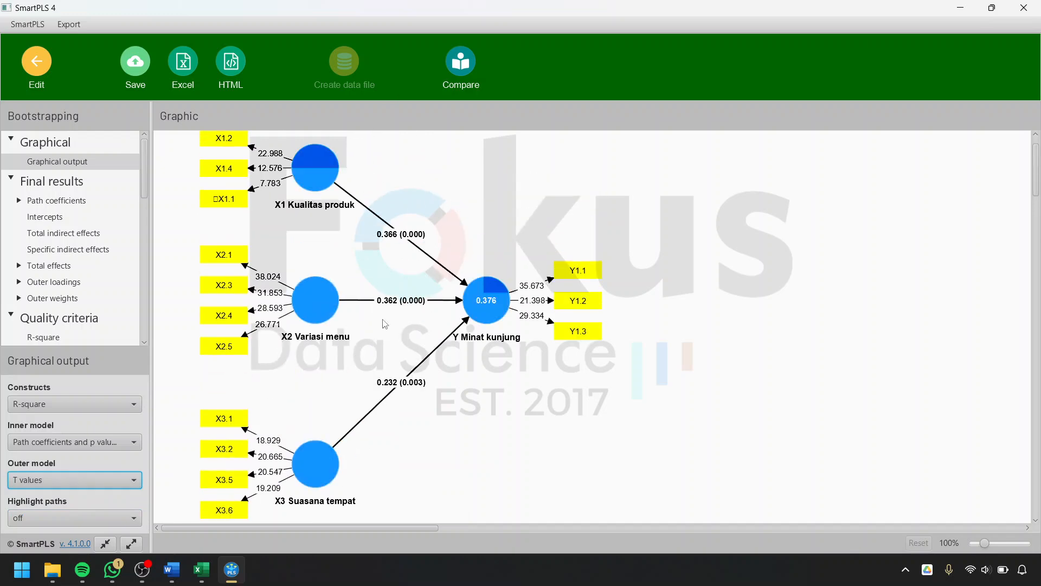
scroll(281, 264, "up", 2)
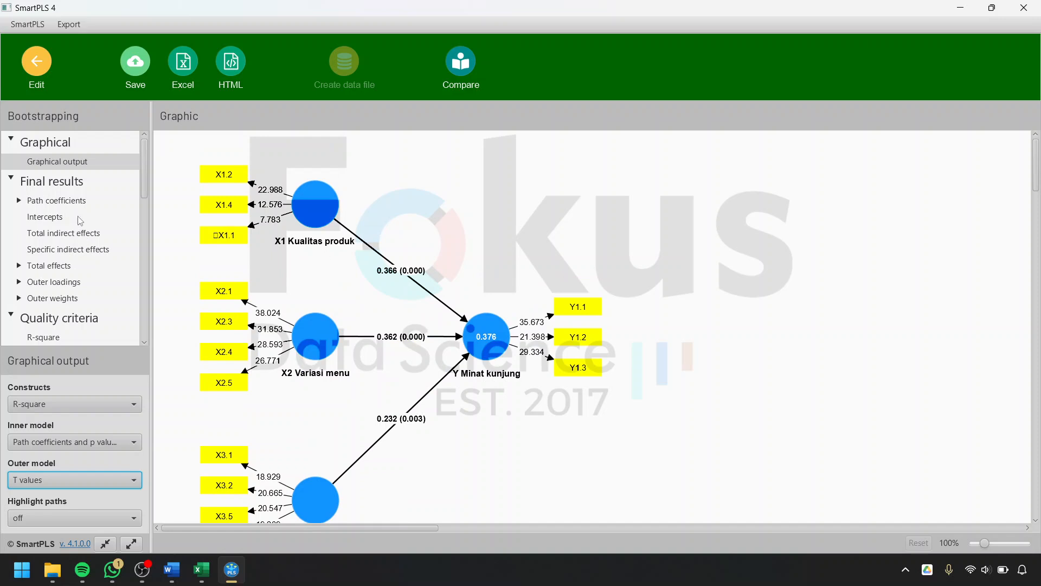
Display the bootstrapped path coefficients table, then return to Word and review the hypothesis conclusions, references and SmartPLS output appendix
left_click(54, 201)
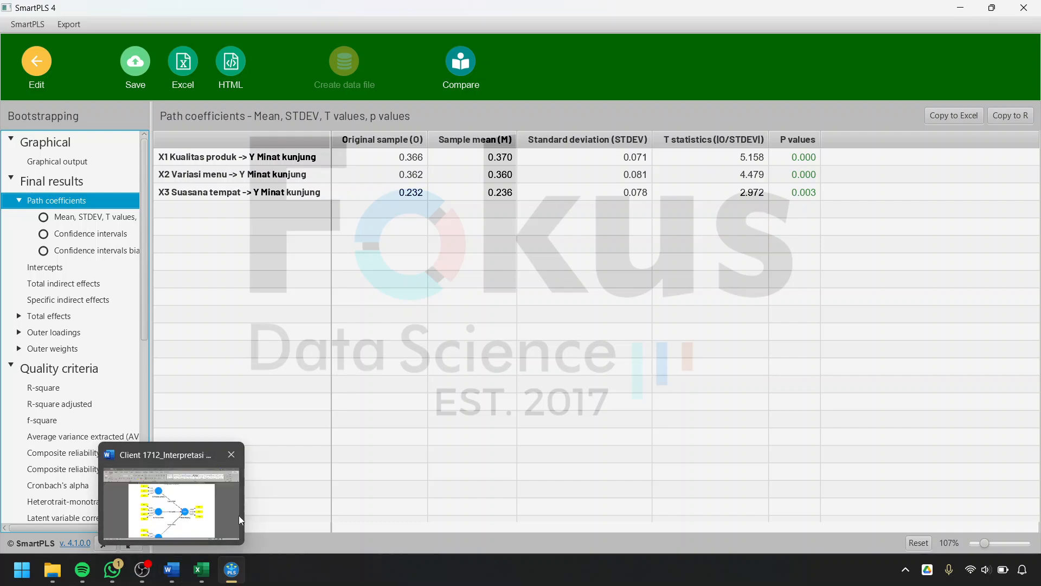
left_click(178, 563)
scroll(612, 381, "down", 15)
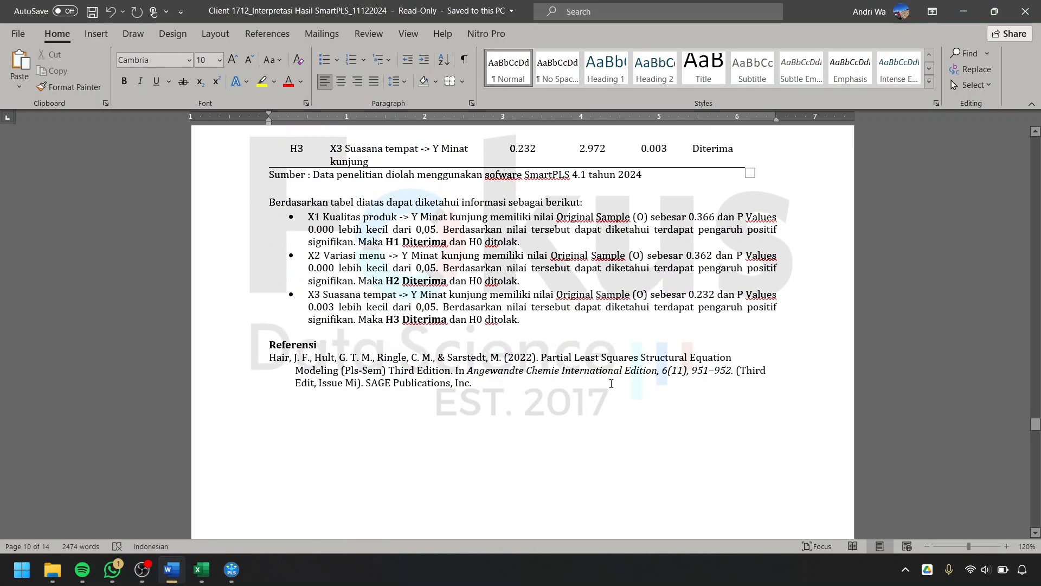
scroll(612, 381, "up", 7)
scroll(612, 381, "down", 10)
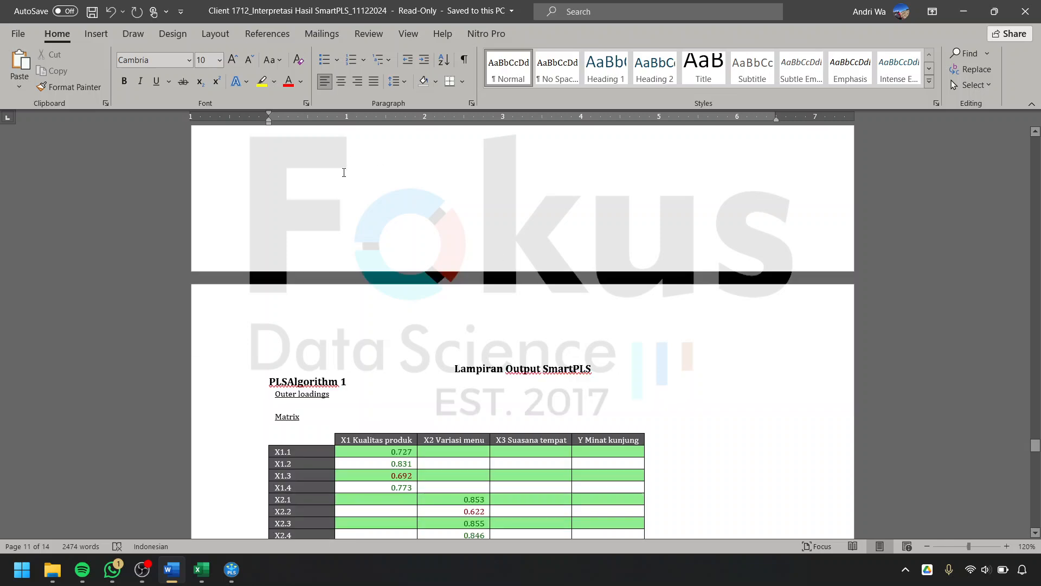